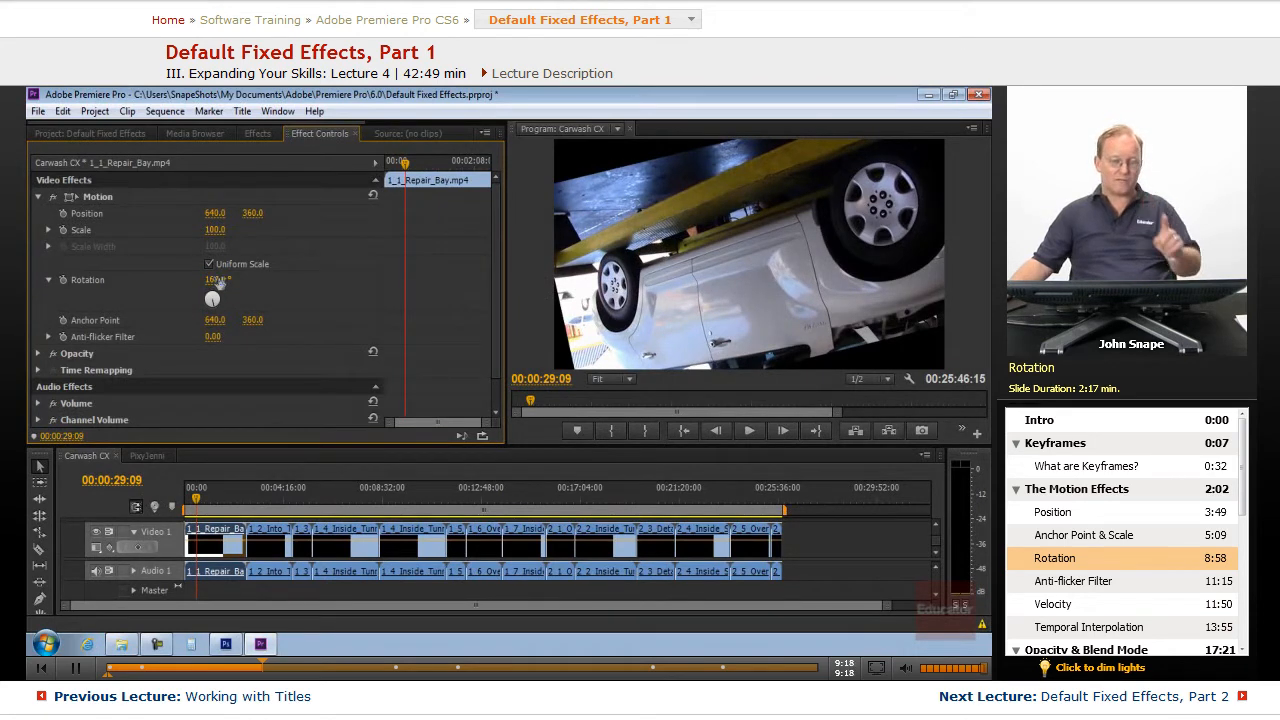
- Rotate 1_1_Repair_Bay.mp4 to about 121° and reset the clip's Motion effect to its defaults
left_click_drag(313, 292, 925, 207)
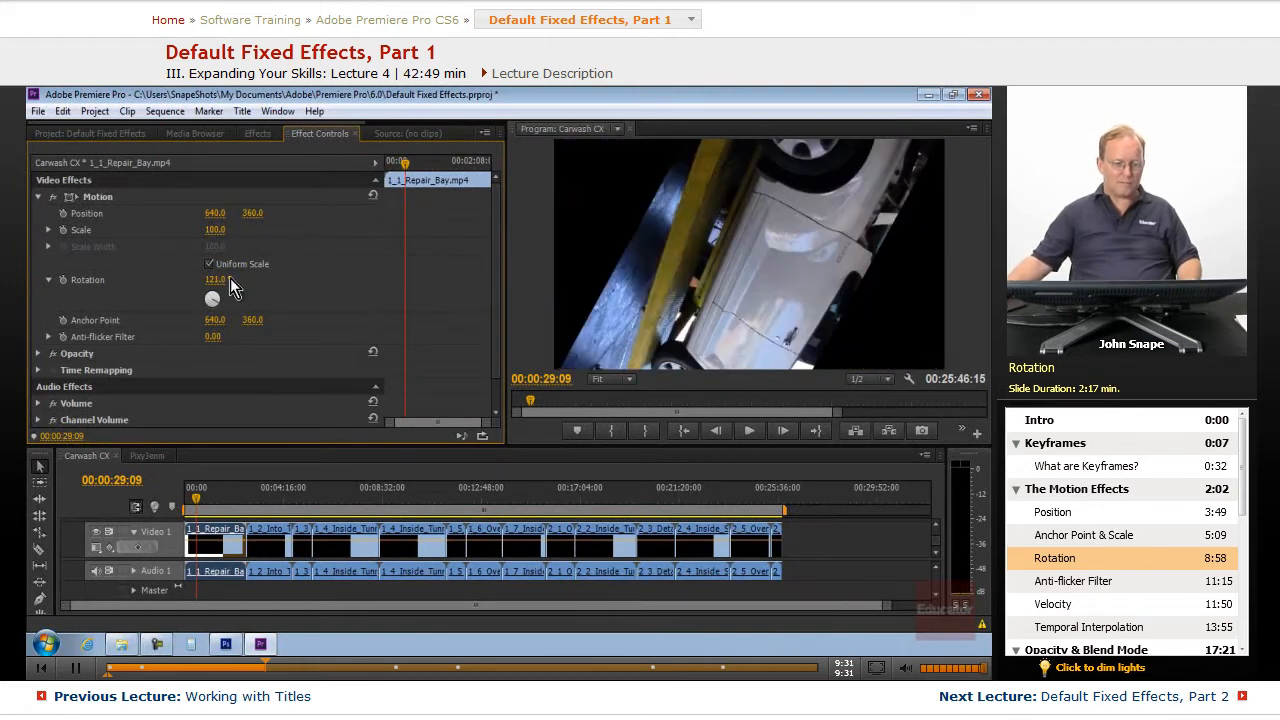
left_click(373, 197)
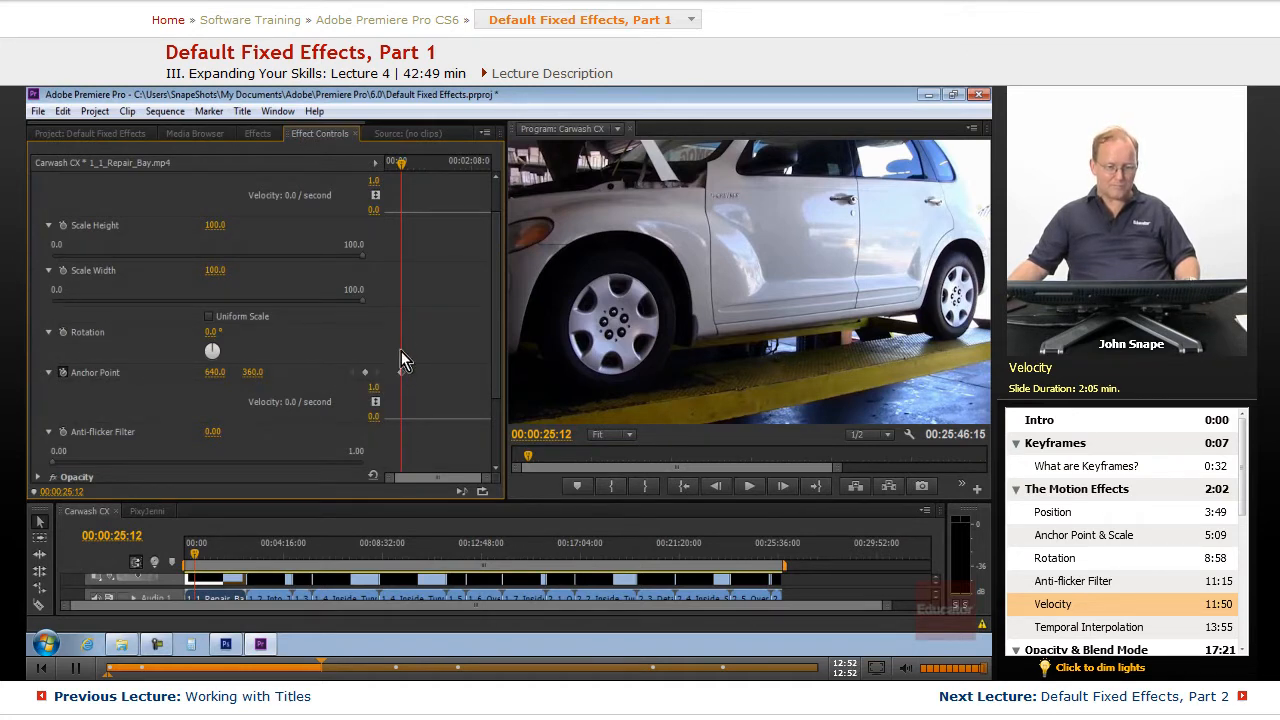
- Add an Anchor Point keyframe of 0, 0 at the very start of 1_1_Repair_Bay.mp4
left_click_drag(400, 178, 386, 178)
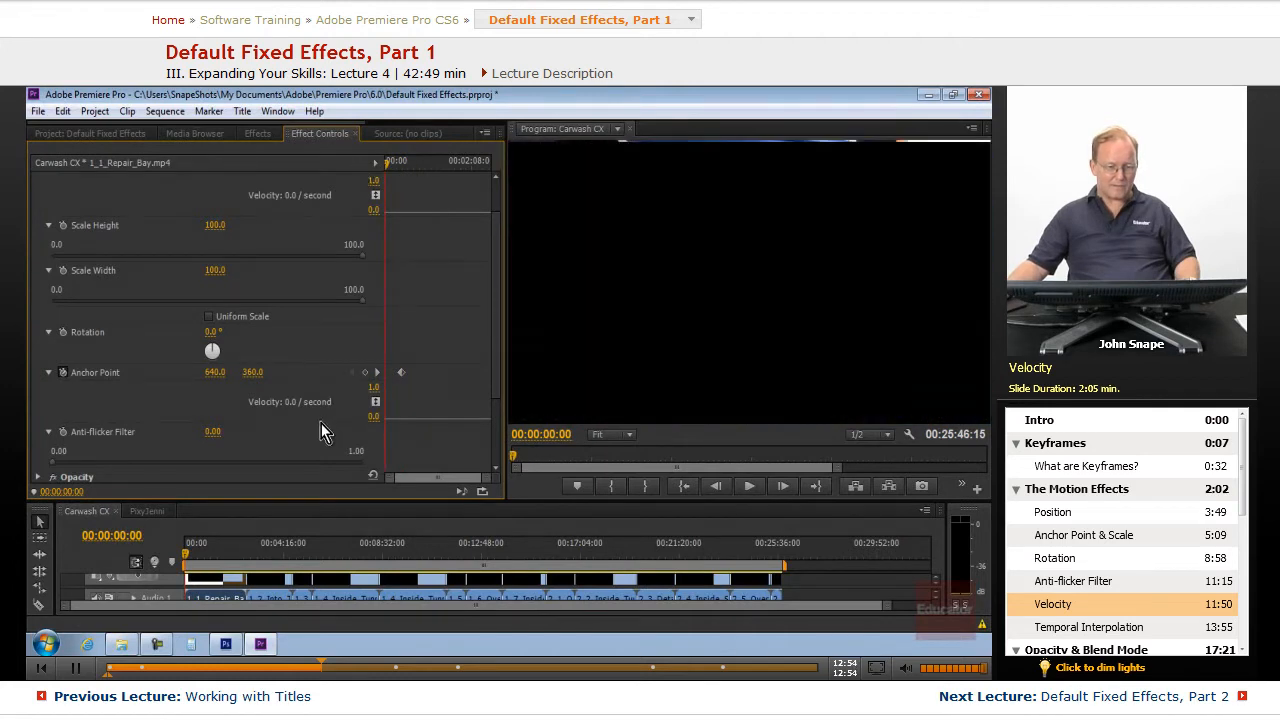
left_click_drag(211, 376, 35, 378)
left_click_drag(214, 372, 85, 375)
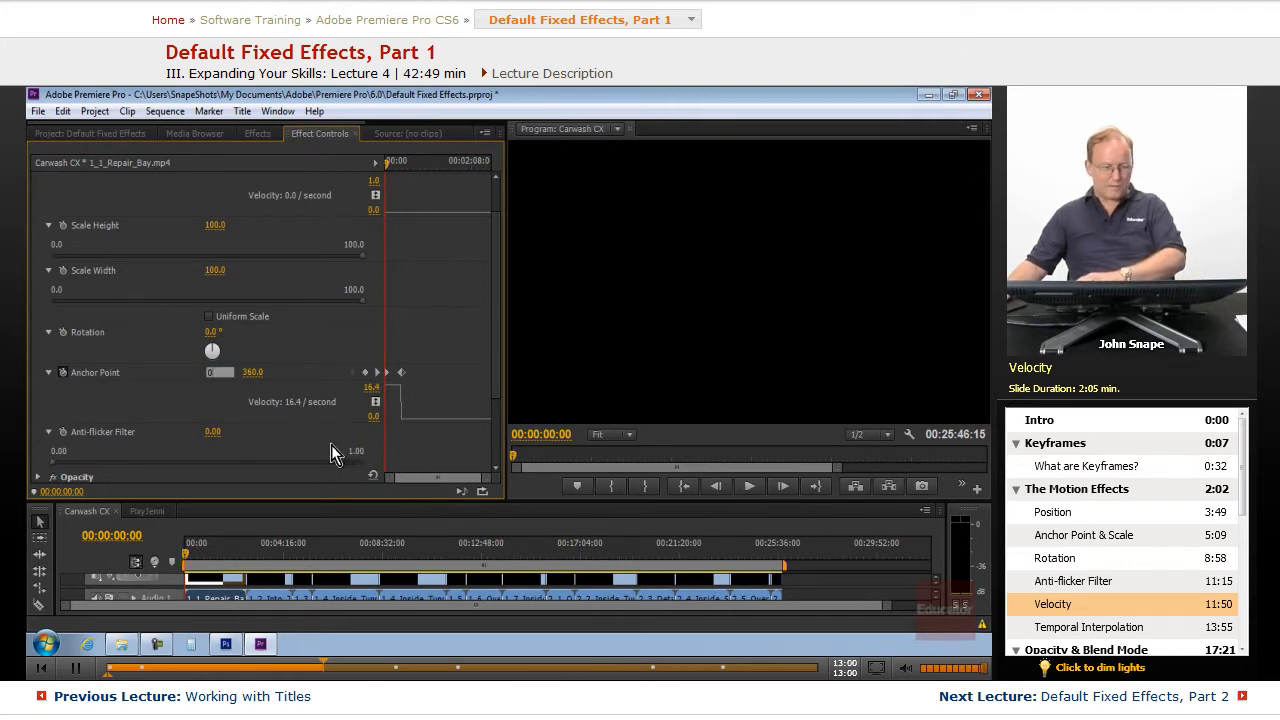
left_click(216, 372)
type("0")
key("Tab")
type("0")
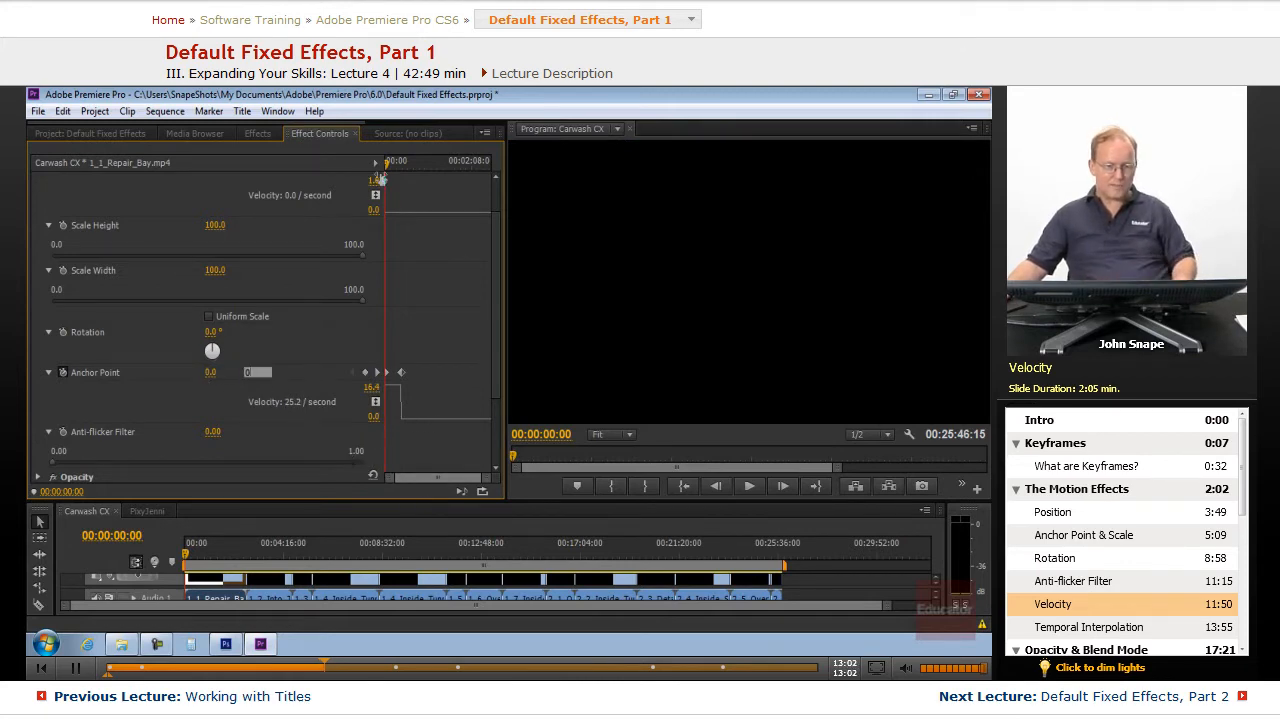
- Add an Anchor Point keyframe of 1280, 720 at 00:01:17:14
left_click_drag(388, 167, 404, 166)
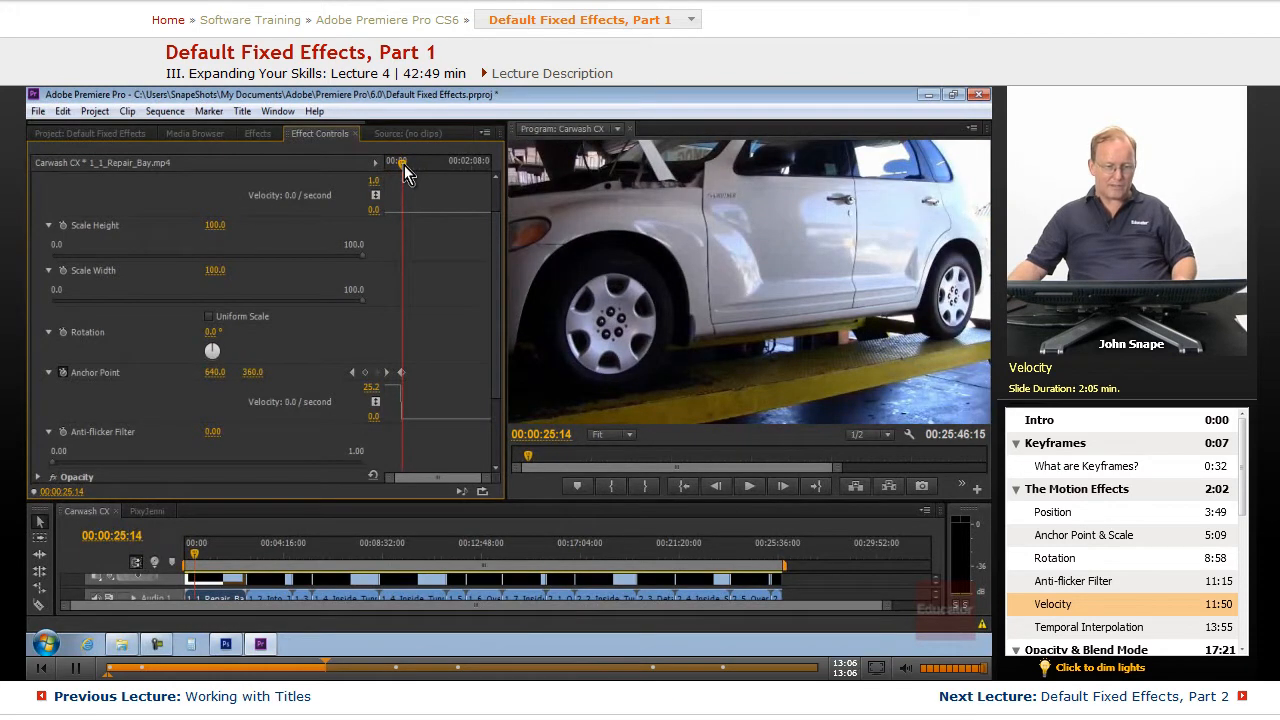
left_click_drag(404, 165, 438, 167)
left_click(215, 372)
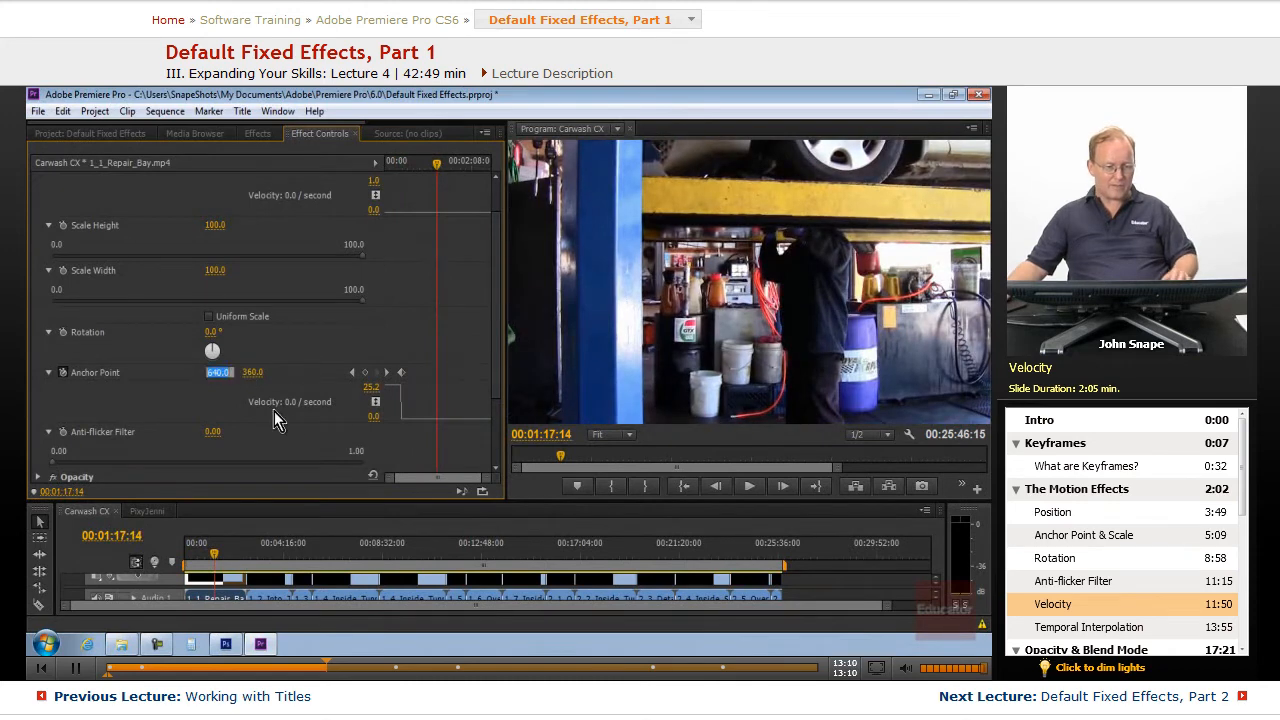
type("1280")
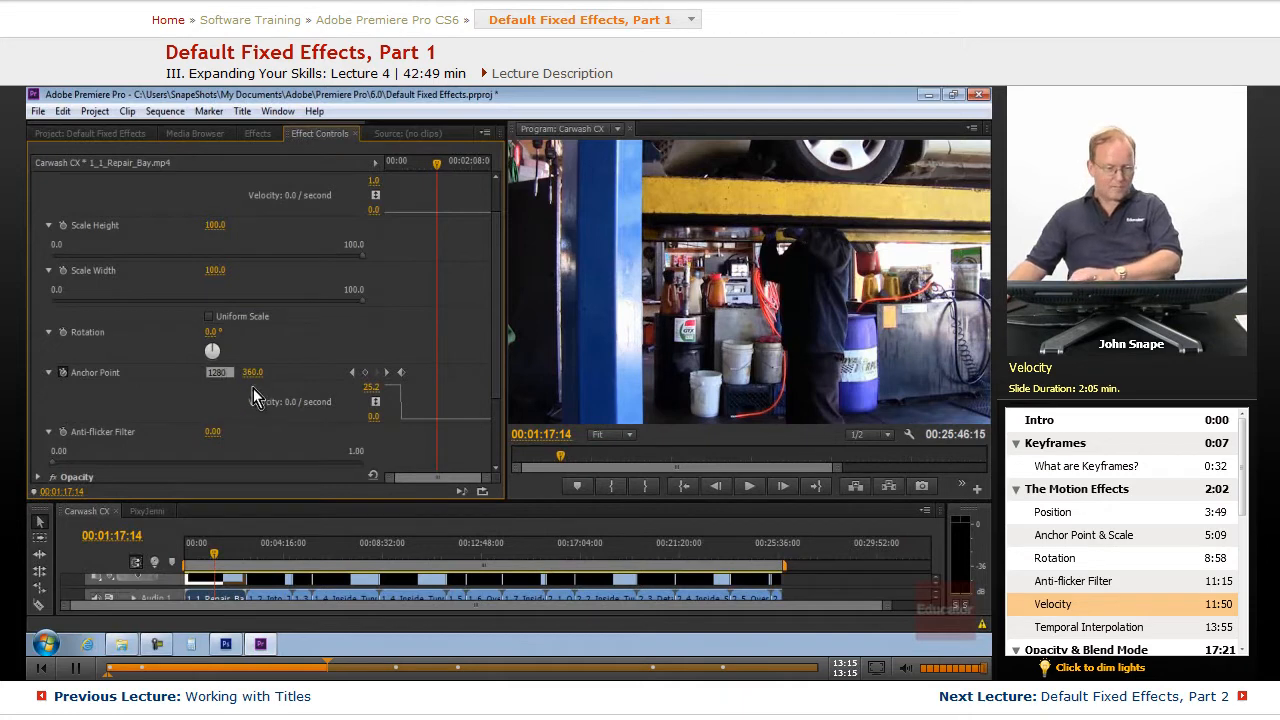
key("Tab")
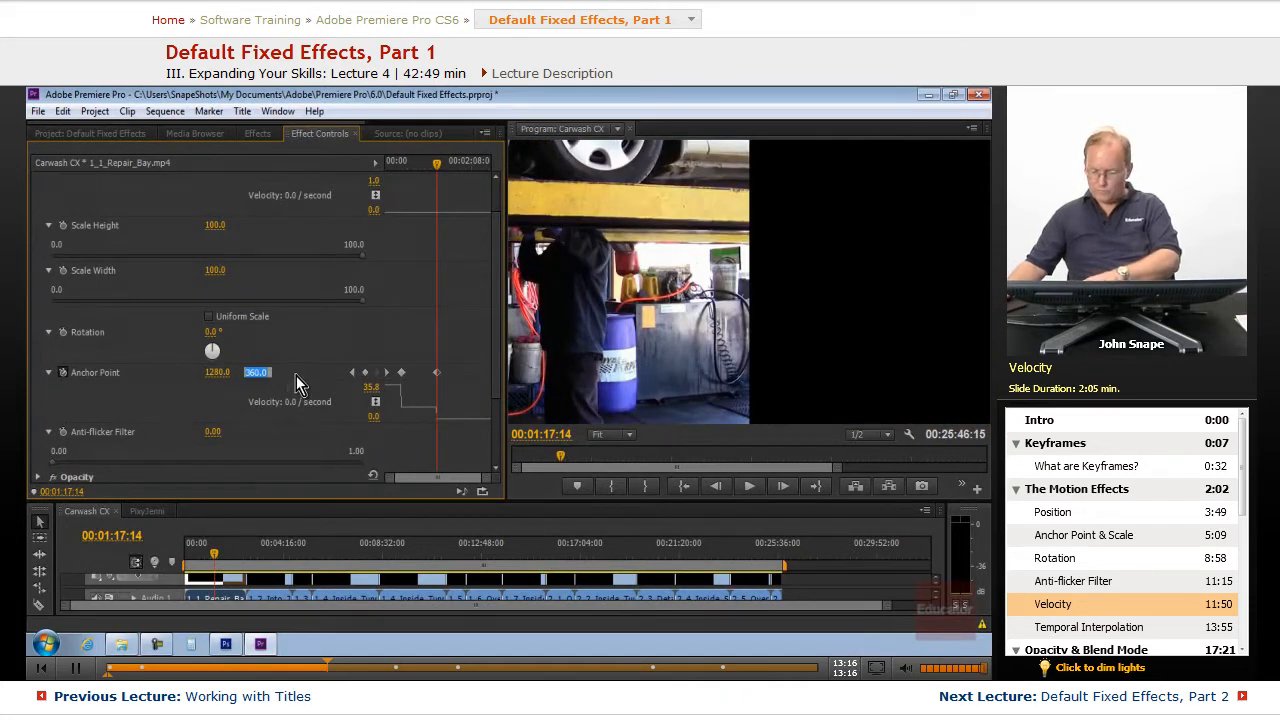
type("720")
key("Return")
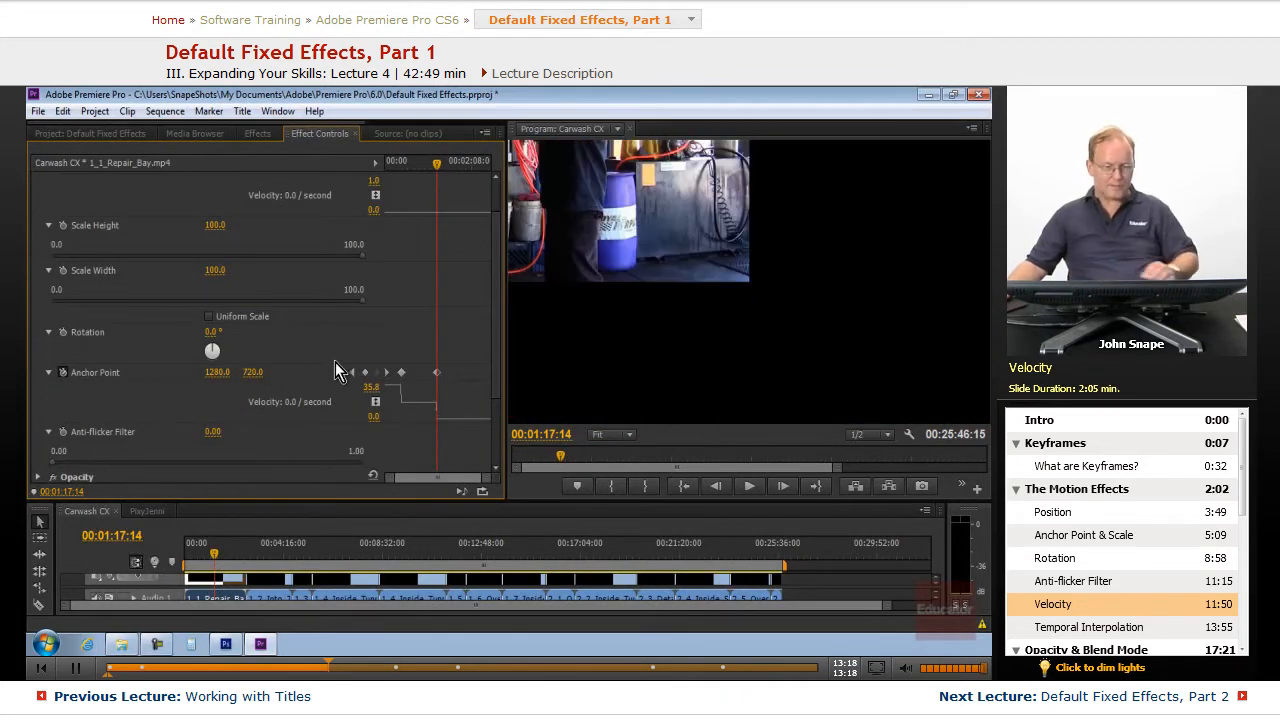
- Expand the Anchor Point velocity graph's range to 38.6 and -2.0, and preview the animation from the start of the sequence
left_click_drag(440, 166, 379, 166)
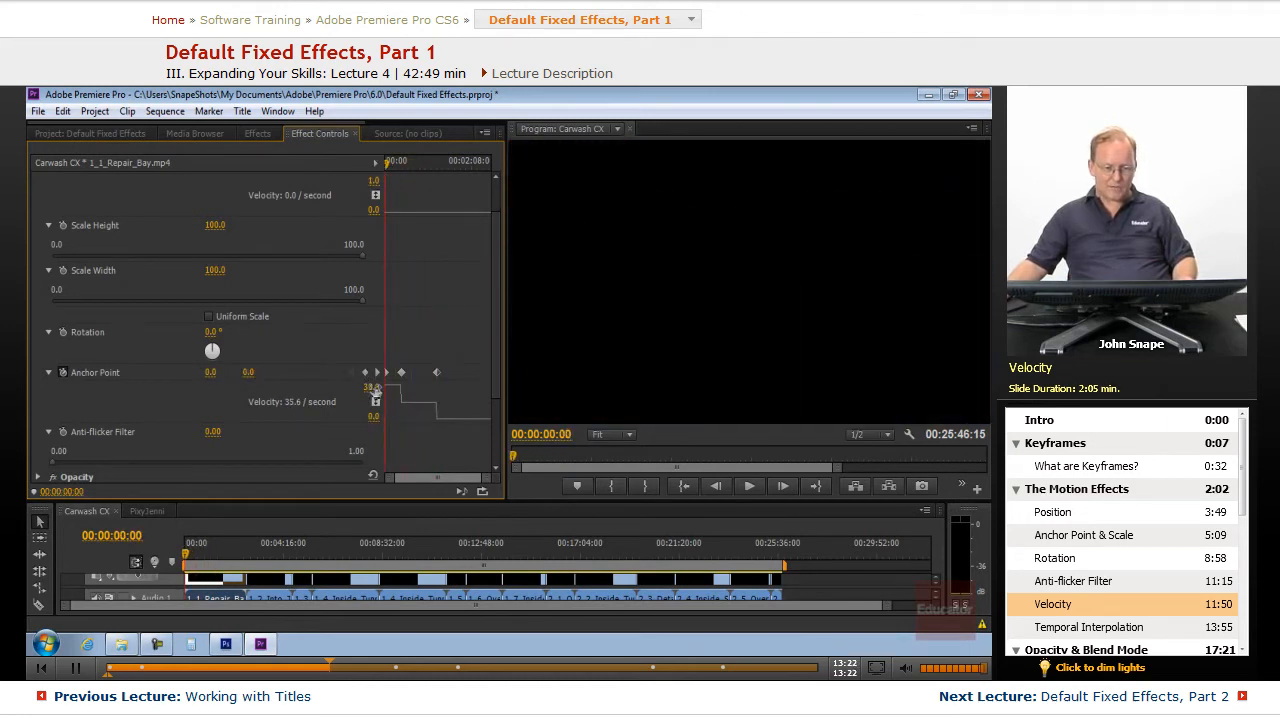
left_click_drag(360, 392, 373, 421)
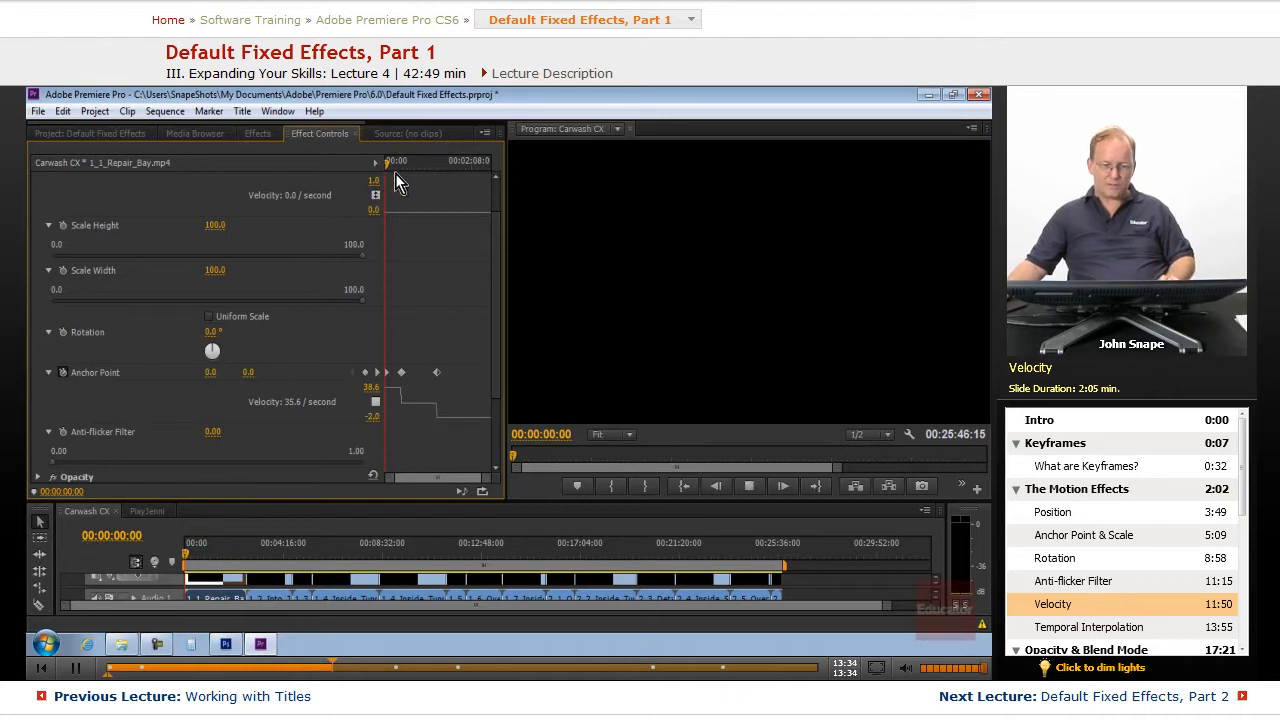
key("space")
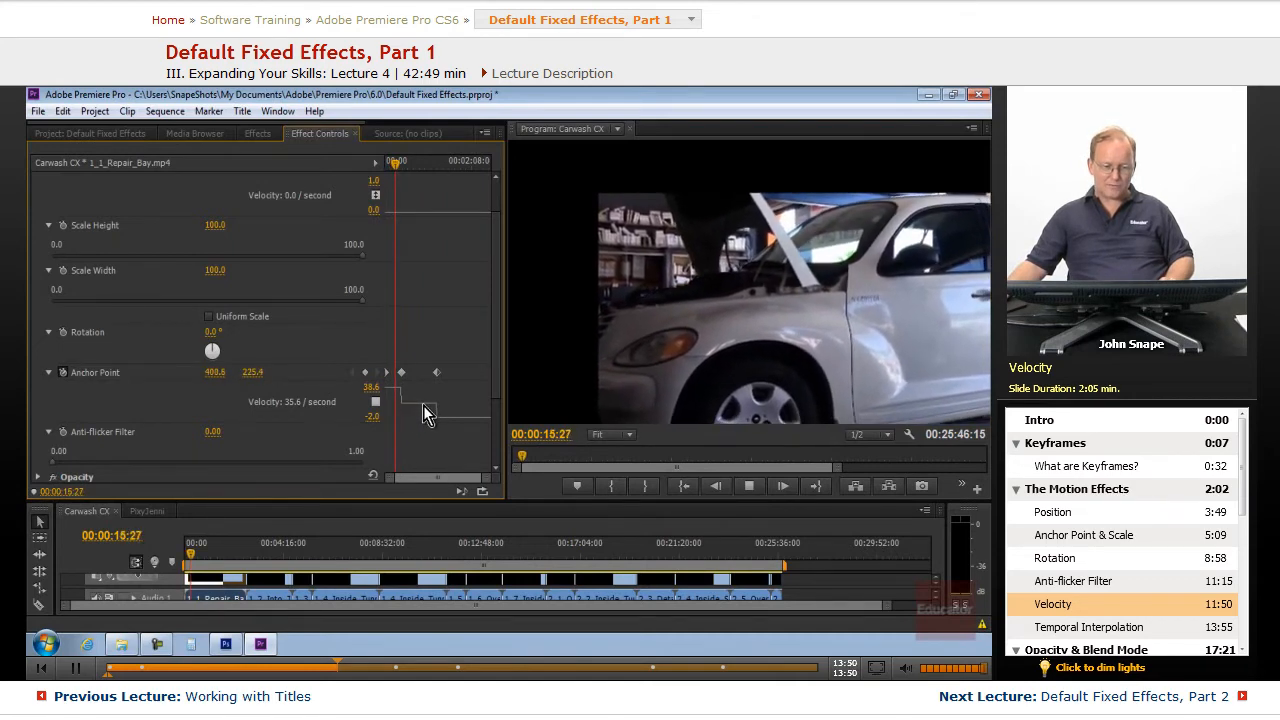
key("space")
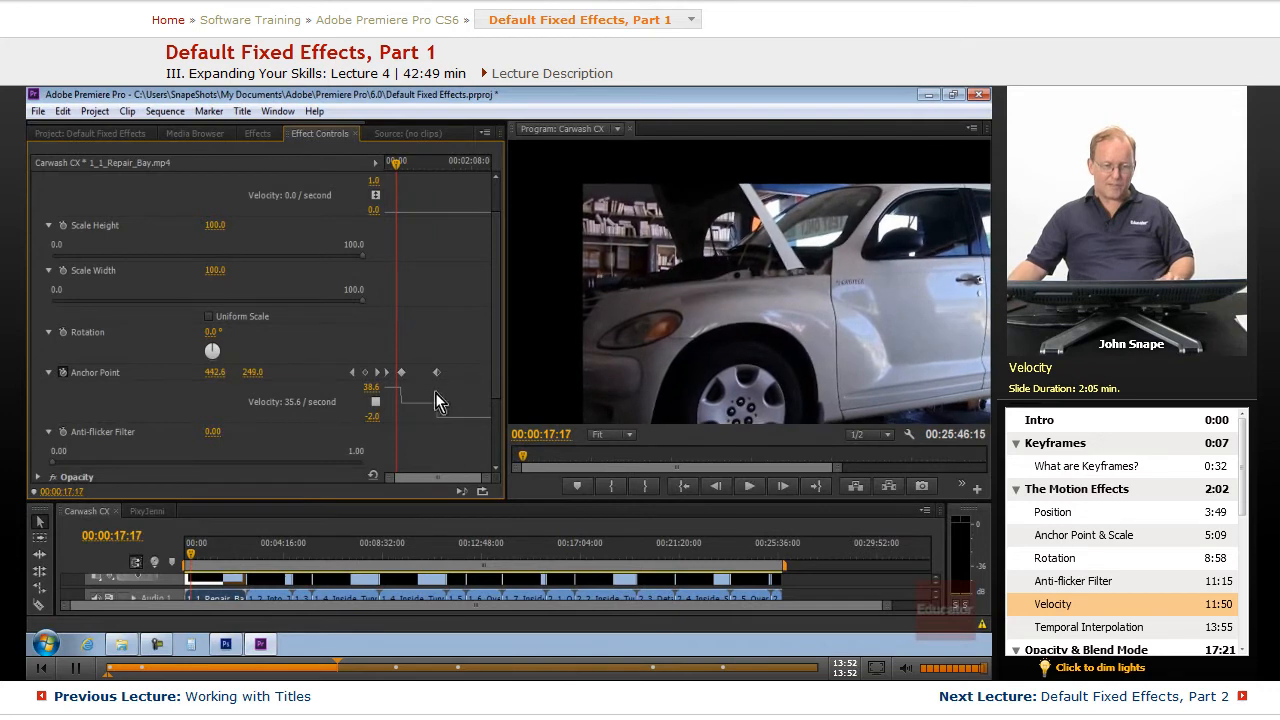
- Widen the keyframe area and set the middle Anchor Point keyframe's temporal interpolation to Auto Bezier
left_click_drag(380, 231, 261, 235)
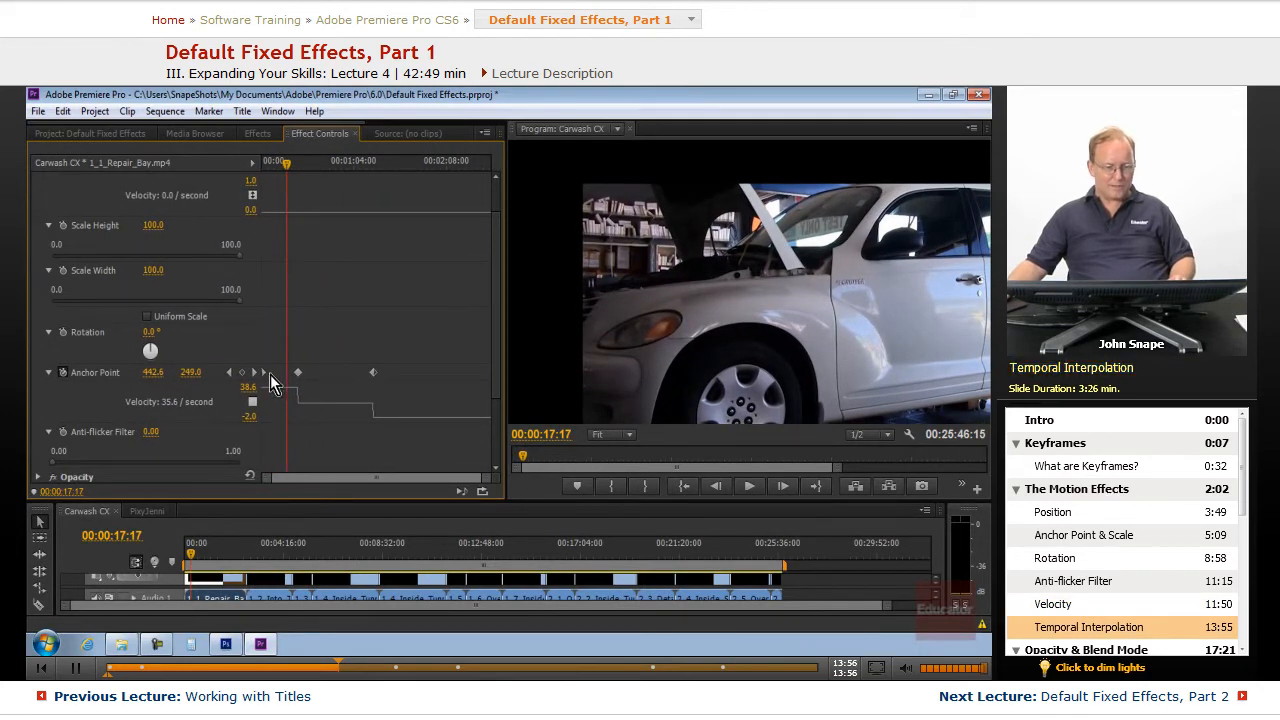
right_click(299, 374)
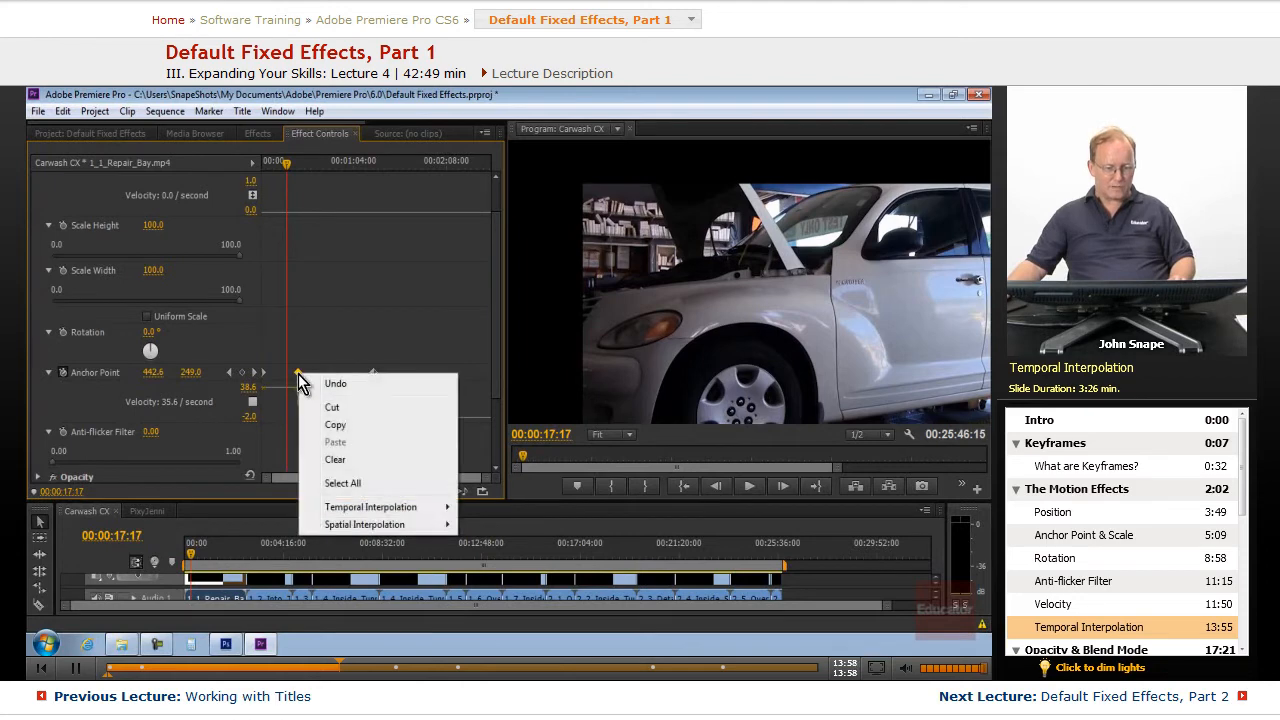
mouse_move(381, 516)
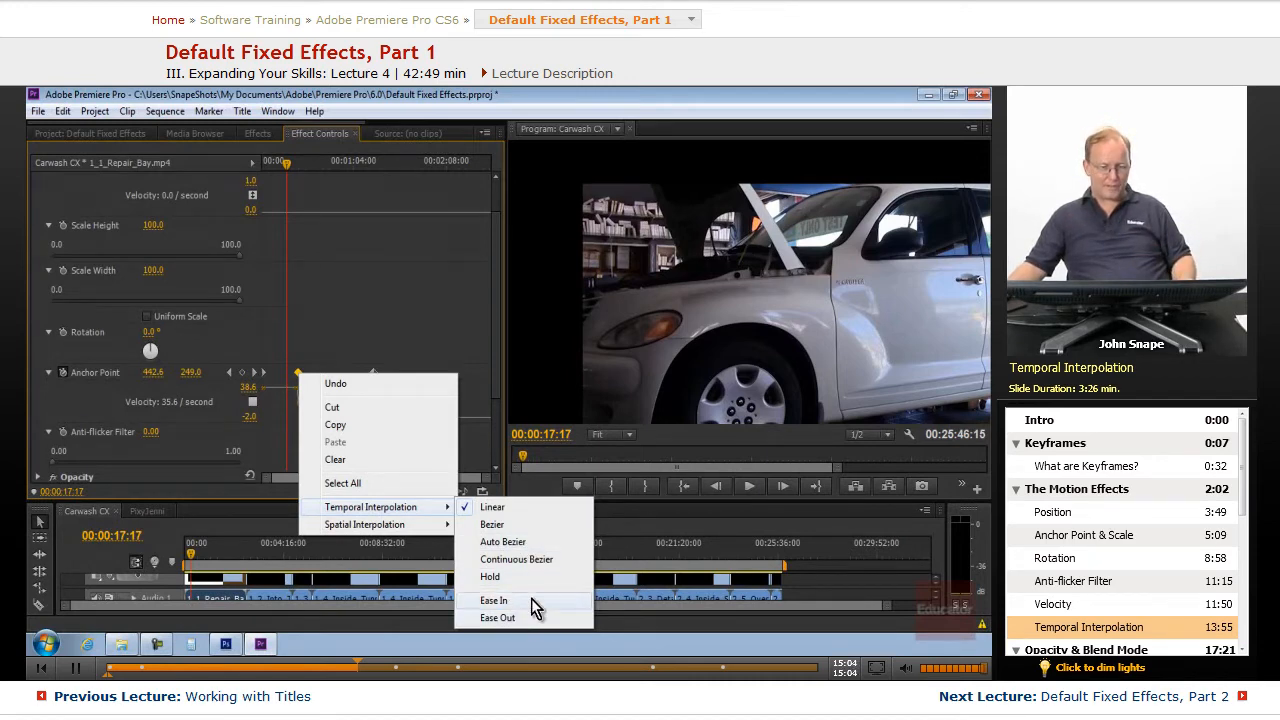
mouse_move(423, 524)
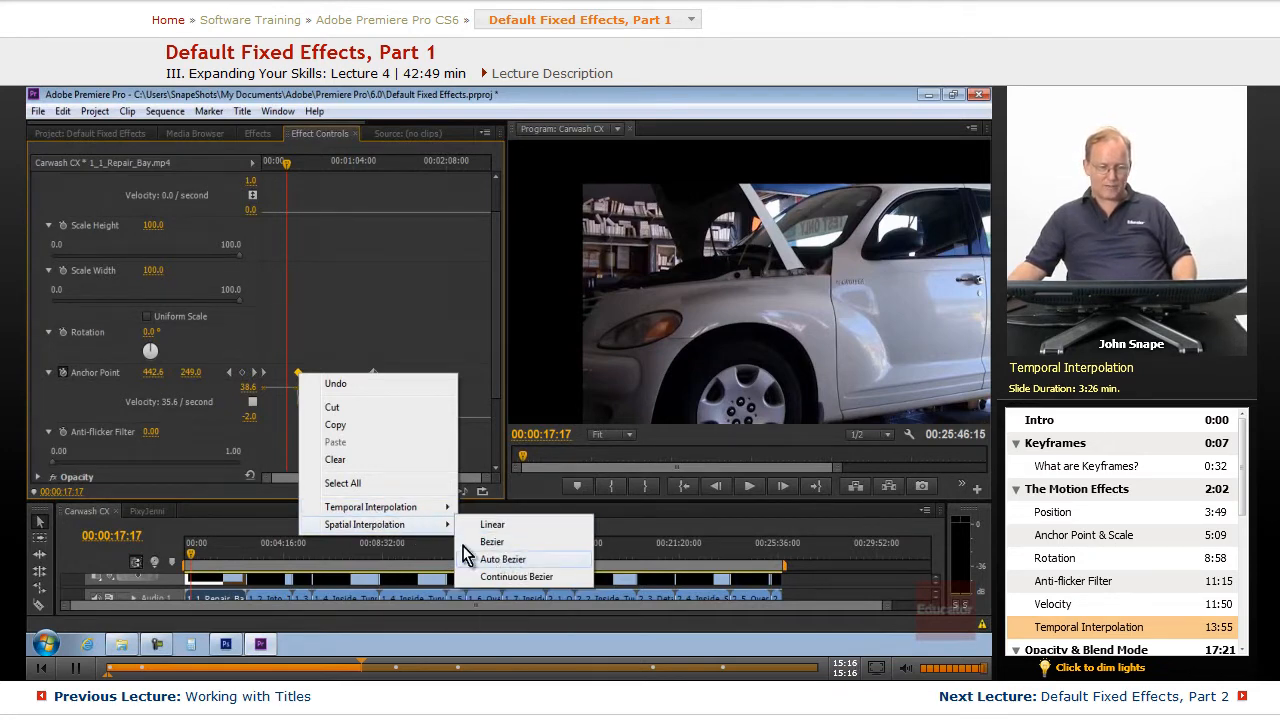
left_click(505, 540)
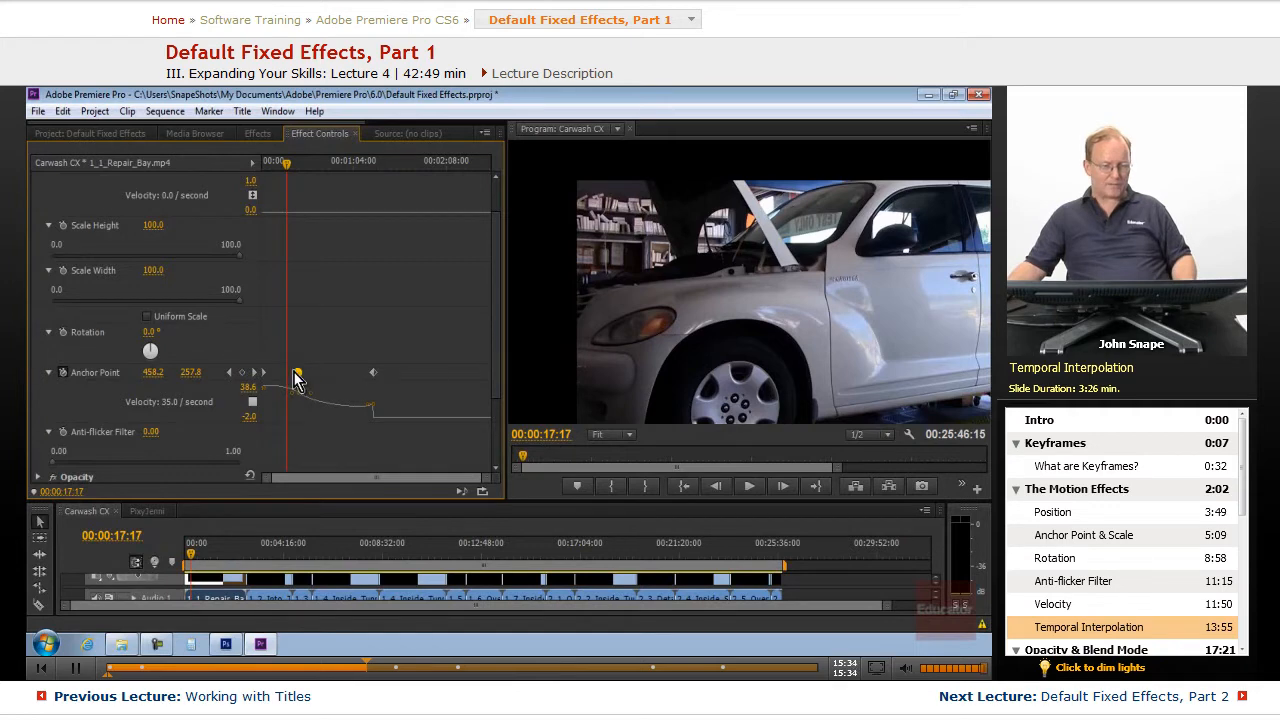
- Set the last Anchor Point keyframe's temporal interpolation to Bezier
right_click(374, 373)
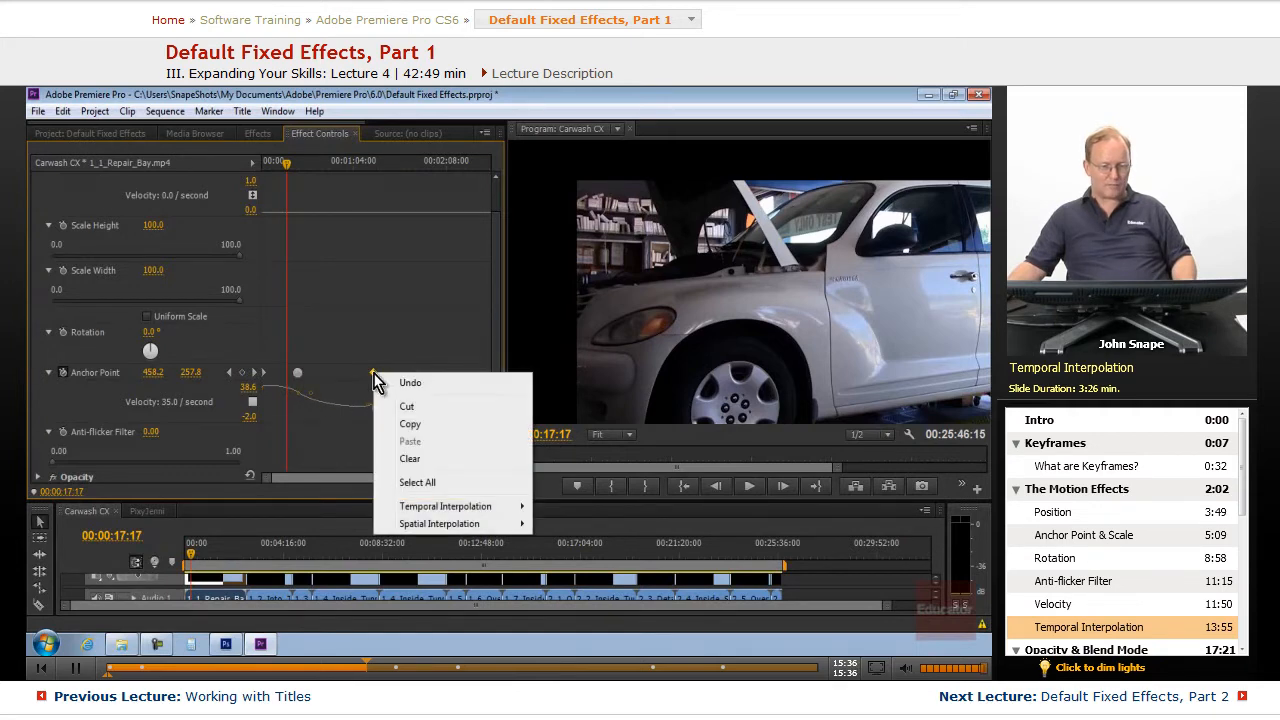
mouse_move(500, 508)
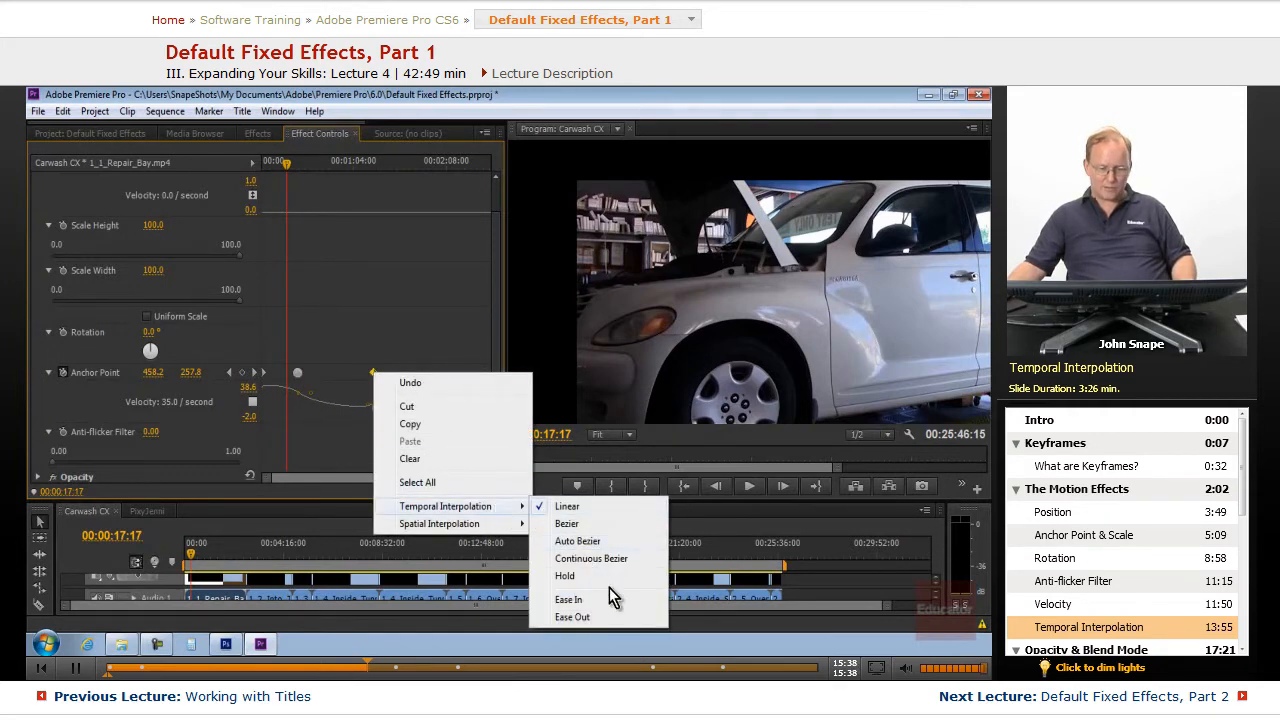
left_click(590, 524)
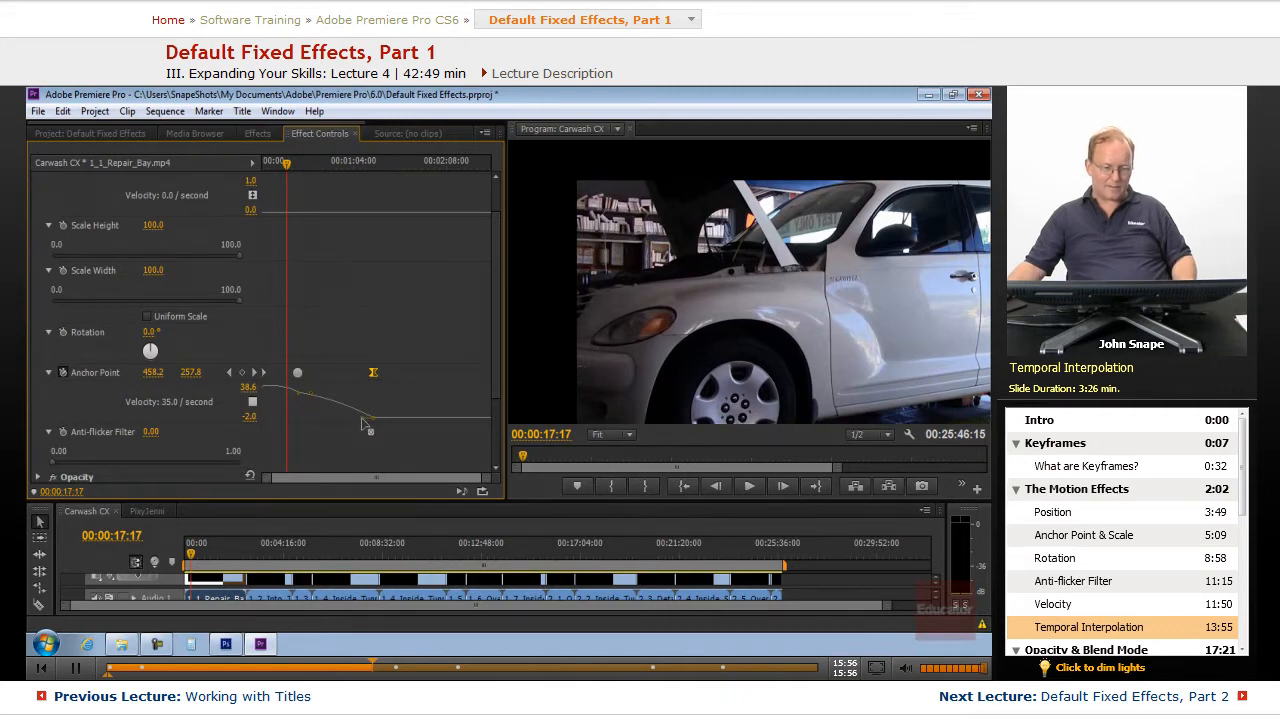
- Reshape the velocity curve at the middle and last Anchor Point keyframes, and return the playhead to the clip's start
left_click_drag(363, 423, 371, 430)
left_click_drag(364, 436, 289, 399)
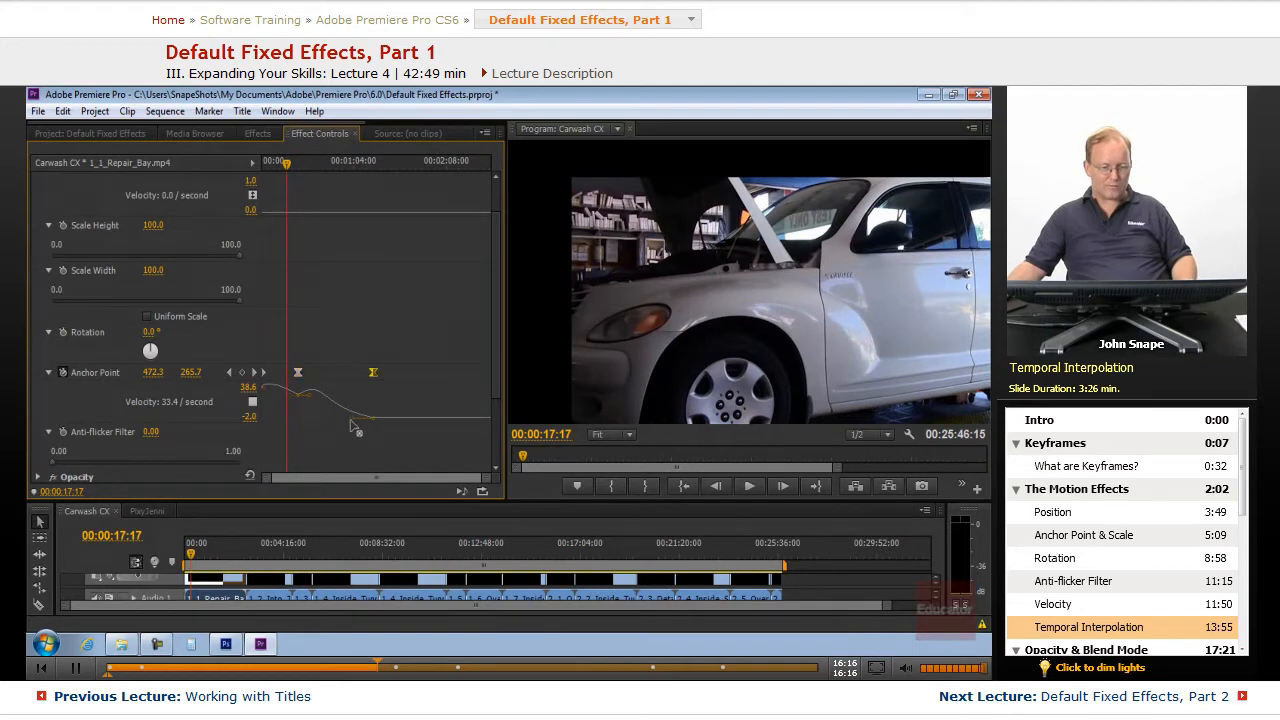
left_click_drag(354, 417, 353, 417)
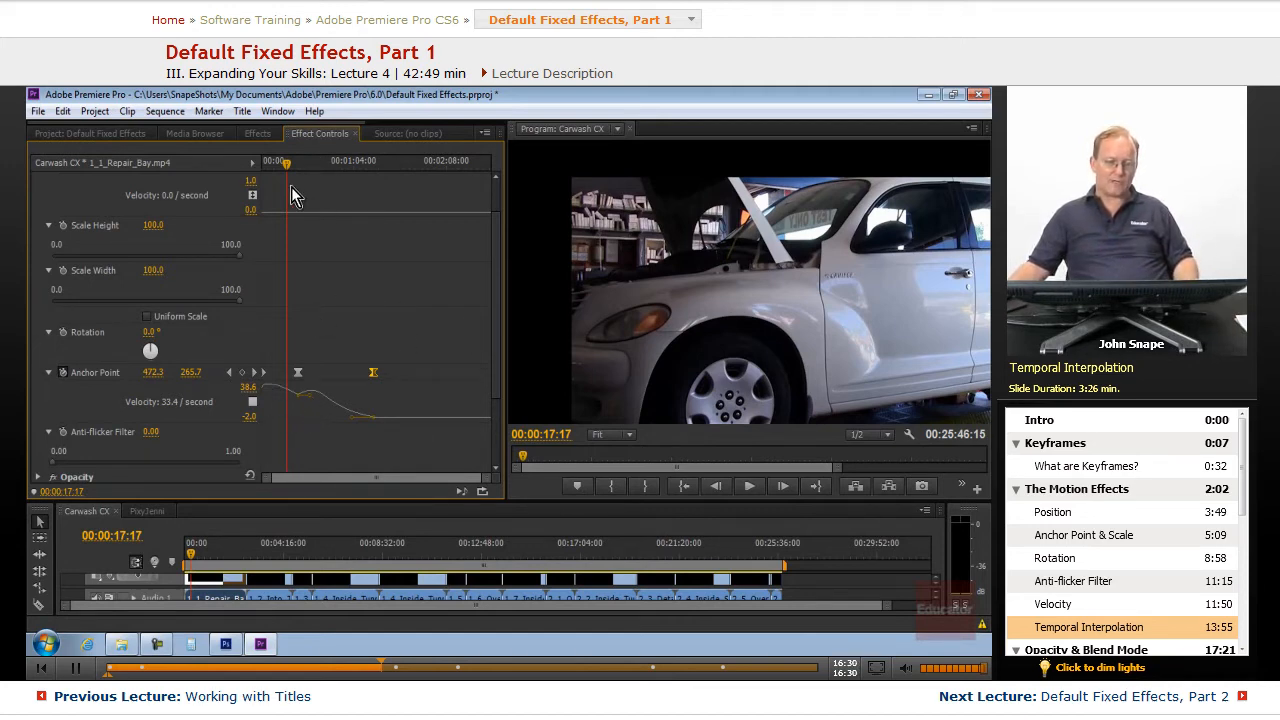
left_click_drag(290, 165, 262, 164)
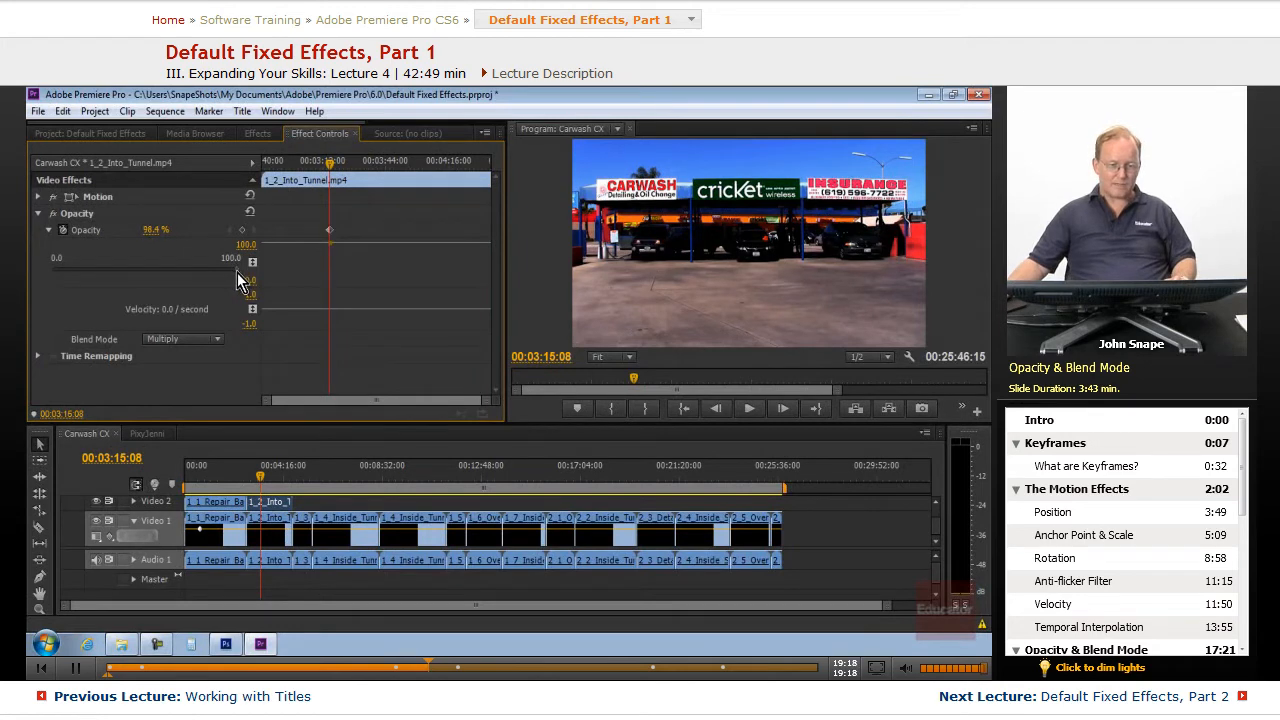
- Lower the opacity of 1_2_Into_Tunnel.mp4 to 43.1% at its keyframe
left_click_drag(209, 274, 128, 270)
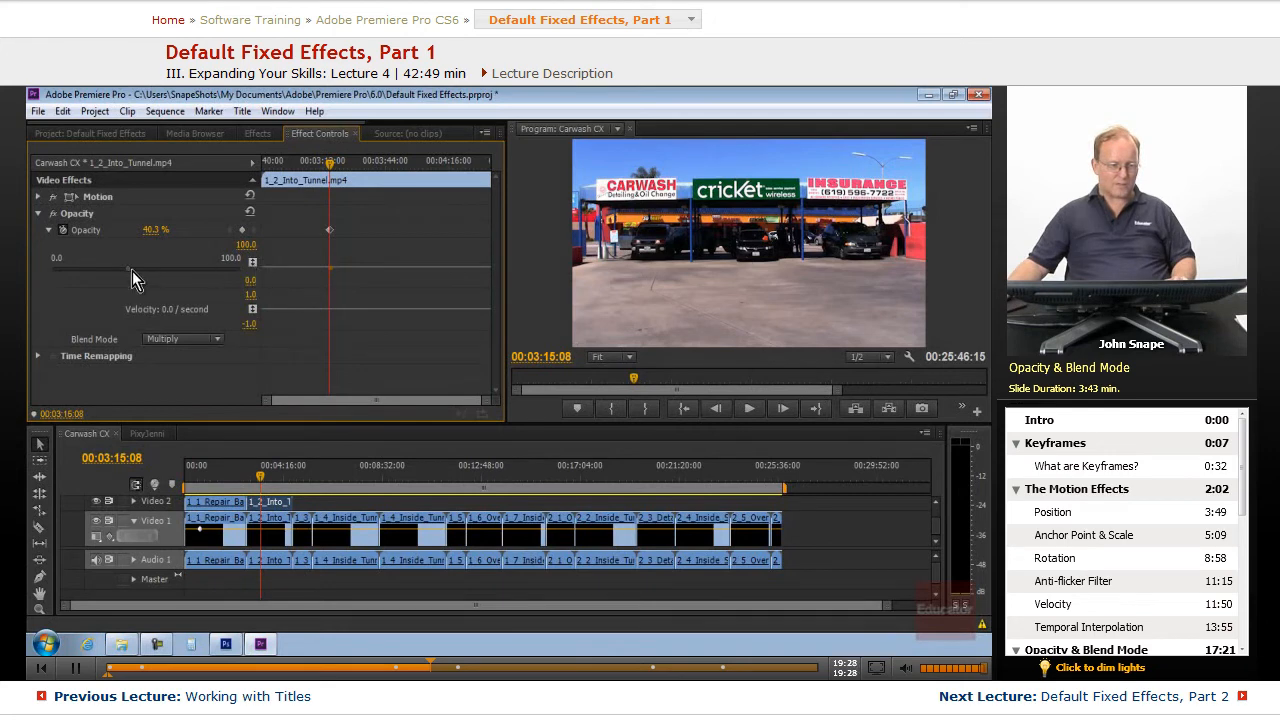
mouse_move(130, 271)
left_mouse_down()
mouse_move(148, 274)
mouse_move(134, 271)
left_mouse_up()
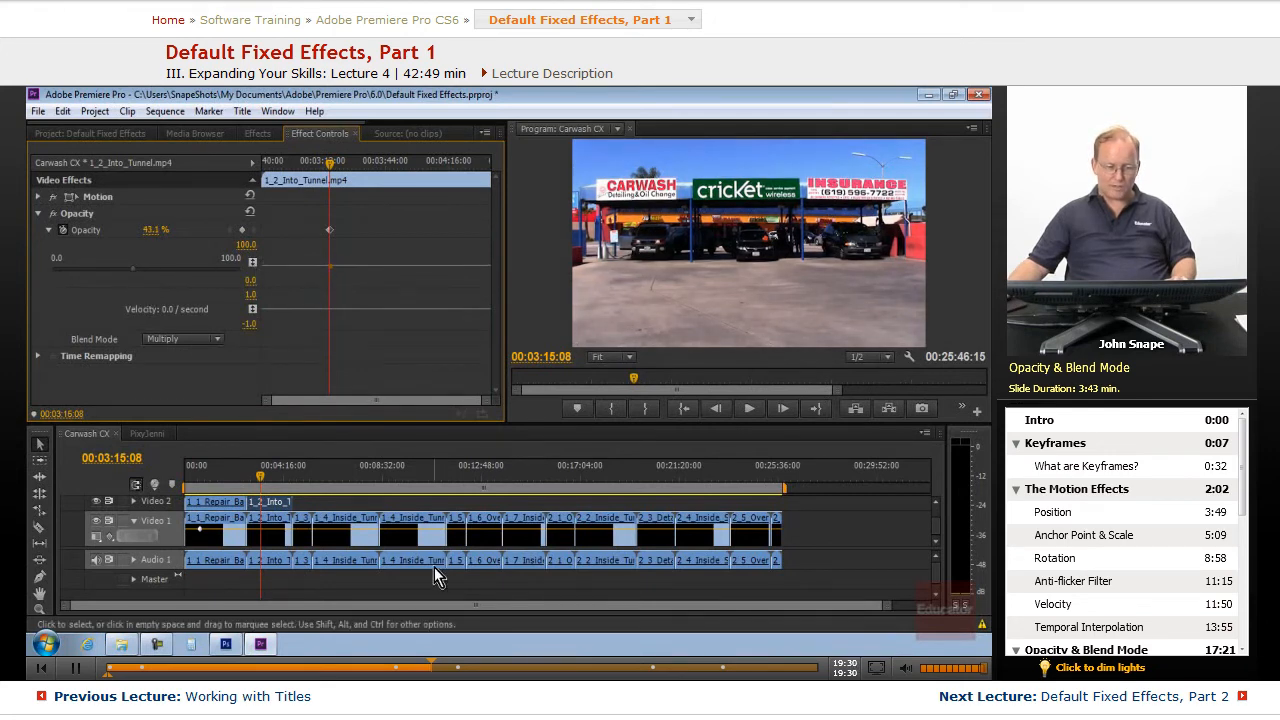
- Compare the picture at 00:01:22:00 with the Video 2 track hidden and shown, enlarging the timeline to see its tracks
left_click_drag(259, 481, 217, 472)
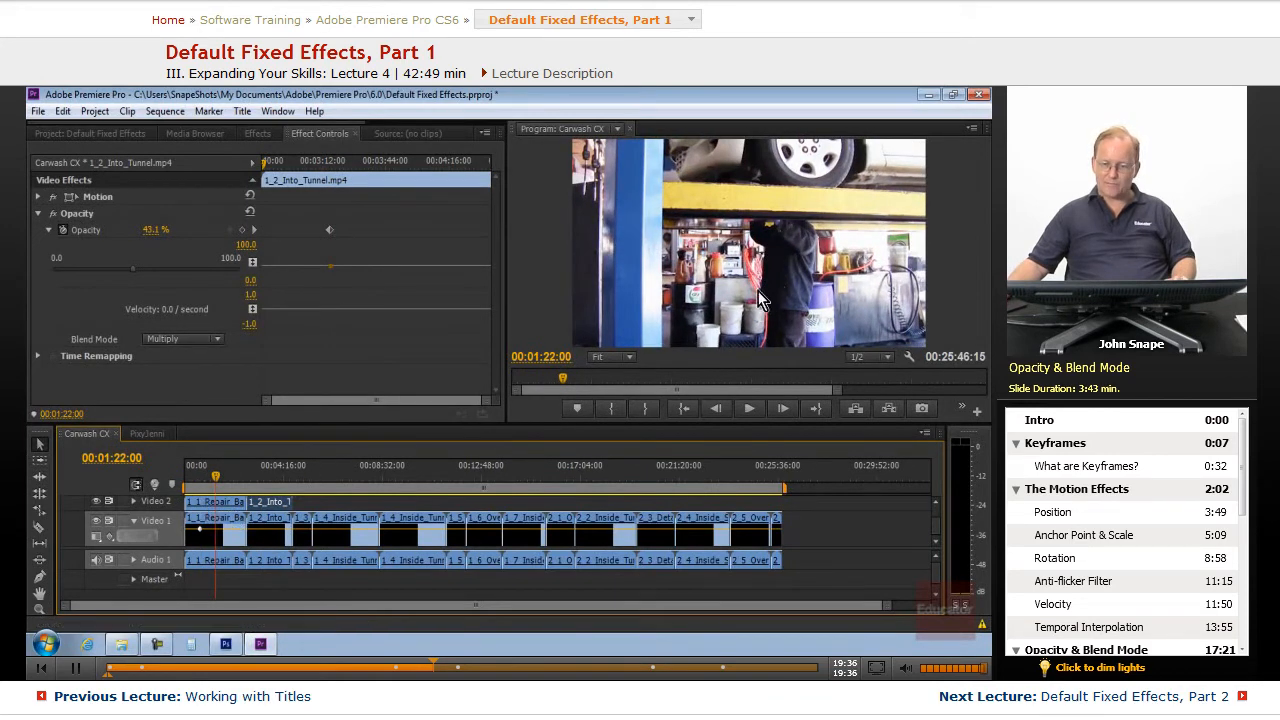
left_click(96, 502)
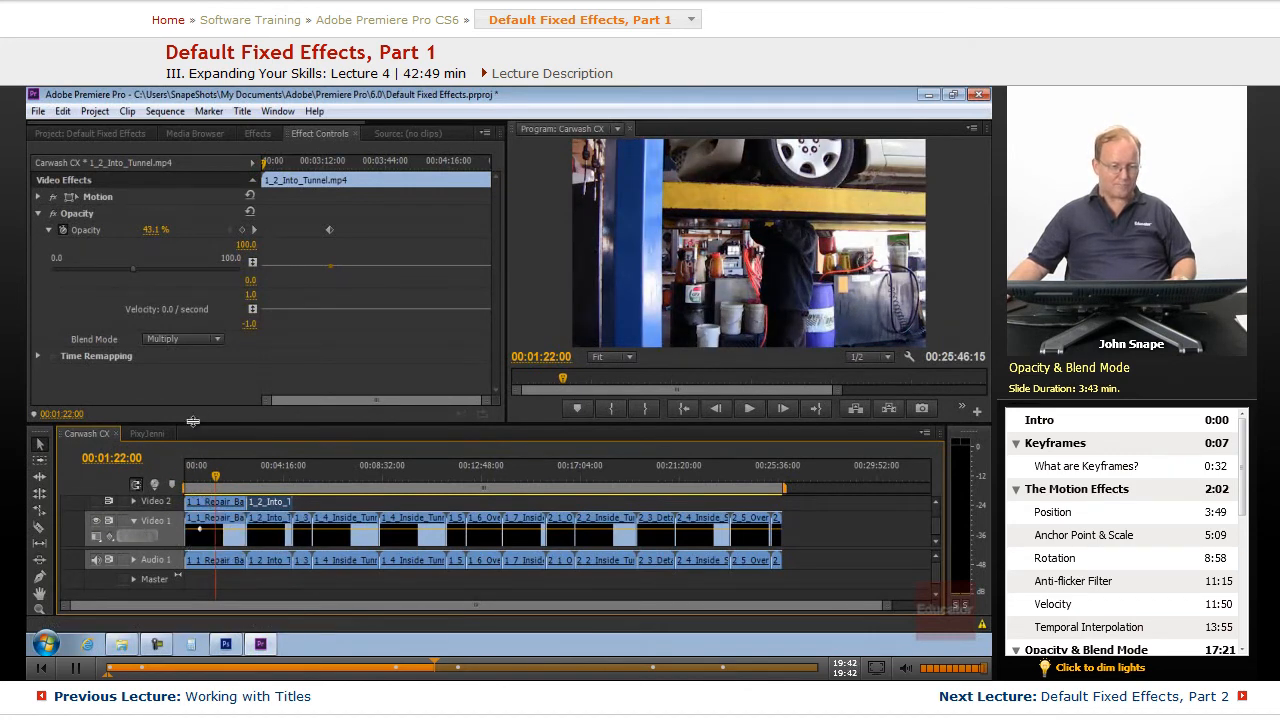
left_click_drag(193, 421, 194, 386)
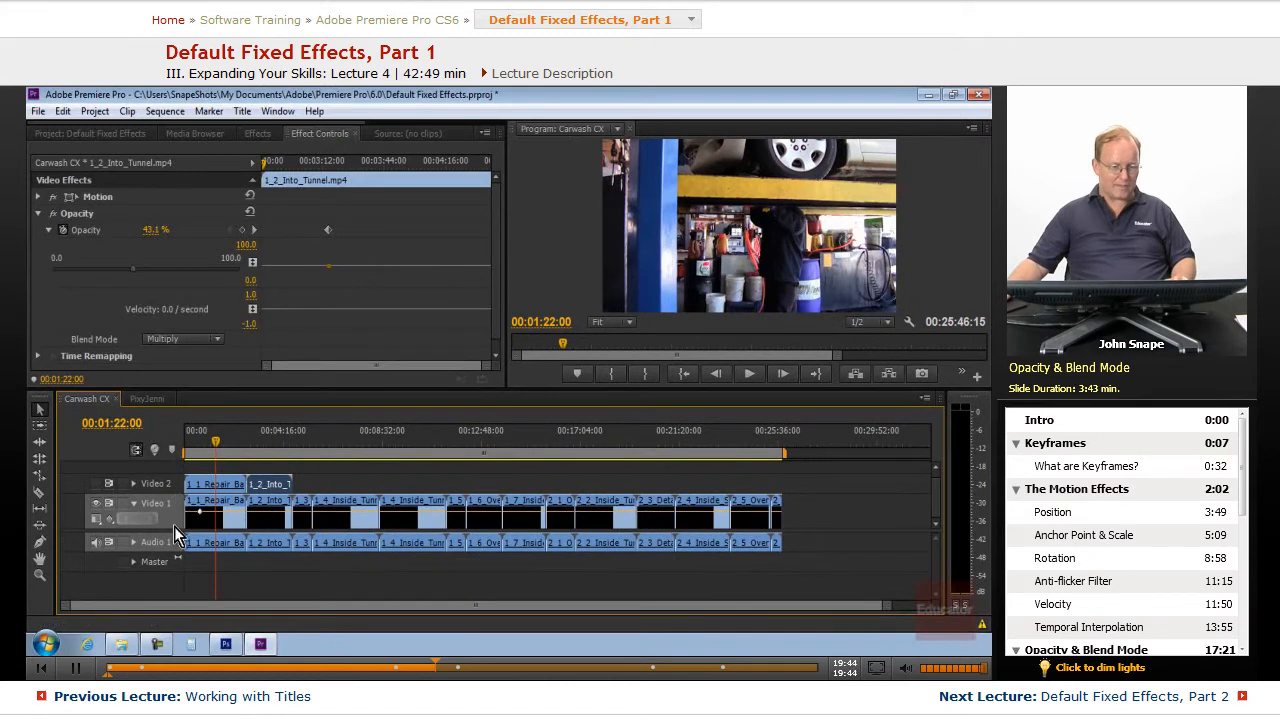
scroll(180, 538, "up", 2)
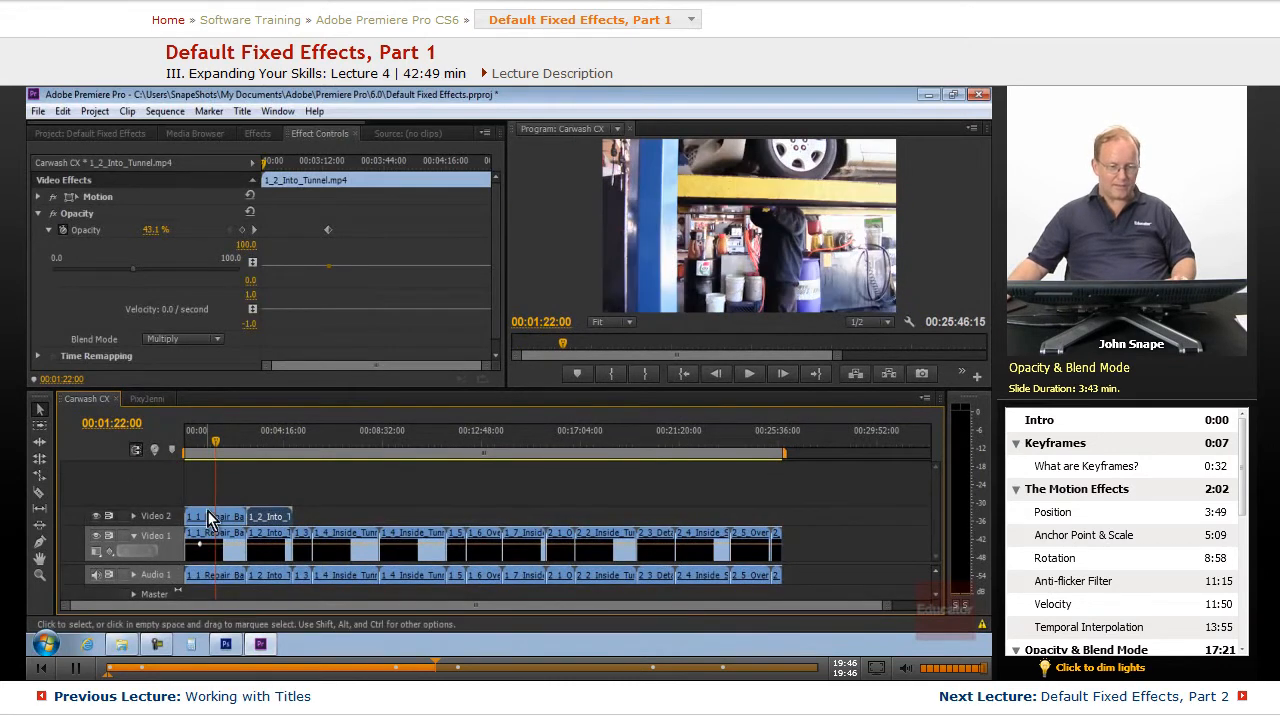
left_click(95, 518)
left_click(97, 518)
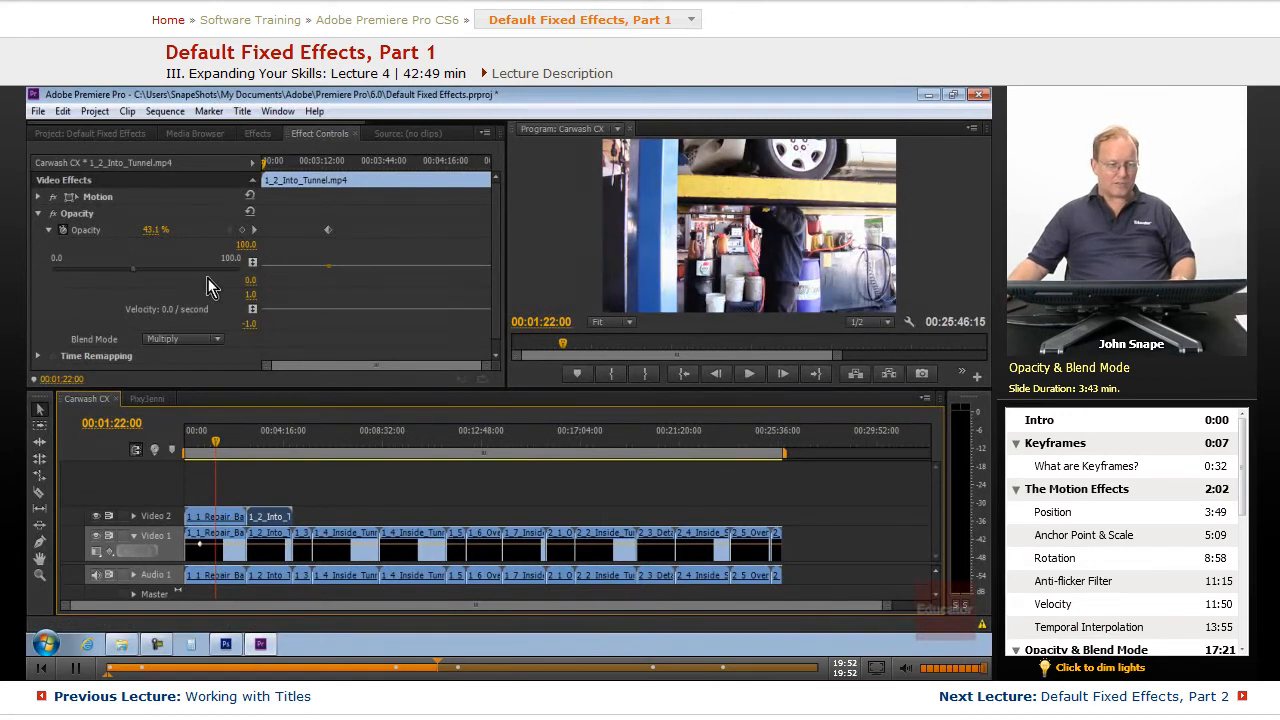
- Set the blend mode of the 1_1_Repair_Bay.mp4 clip on Video 2 to Dissolve
left_click(227, 520)
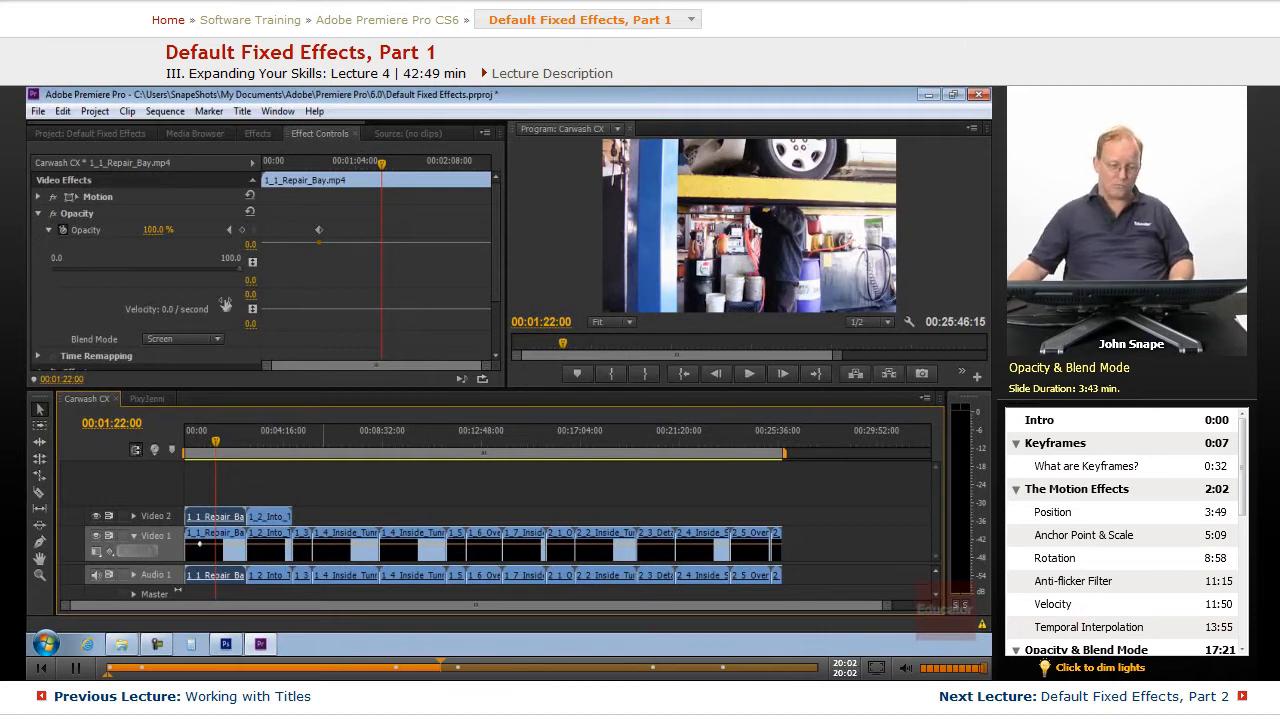
left_click(219, 339)
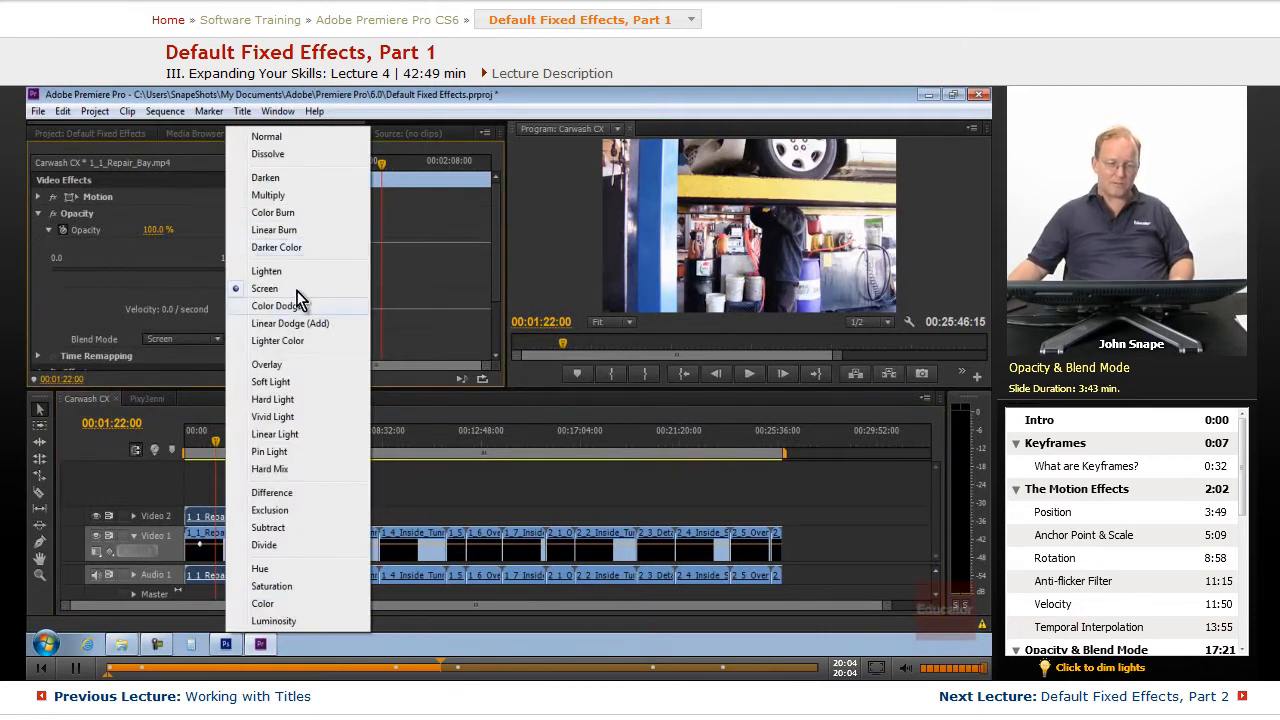
left_click(285, 154)
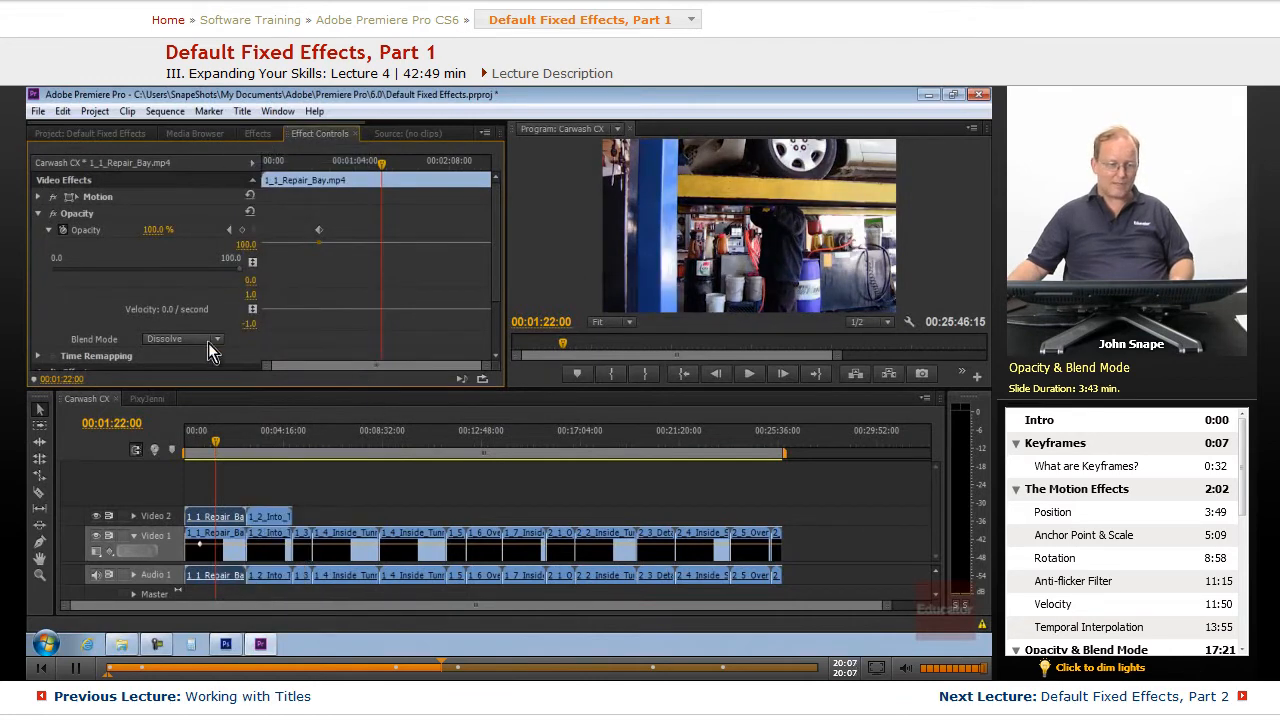
- Try the Hue, Color Dodge and Hard Light blend modes on the 1_1_Repair_Bay.mp4 clip on Video 2
left_click(209, 342)
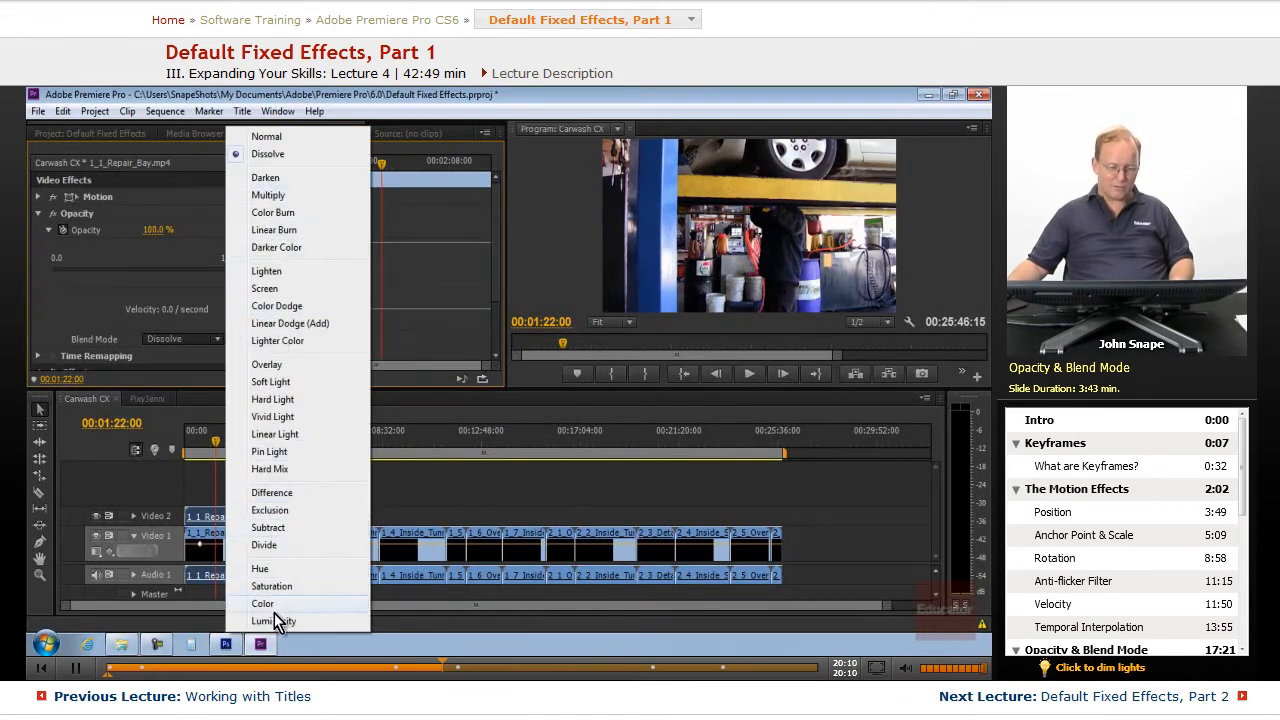
left_click(262, 568)
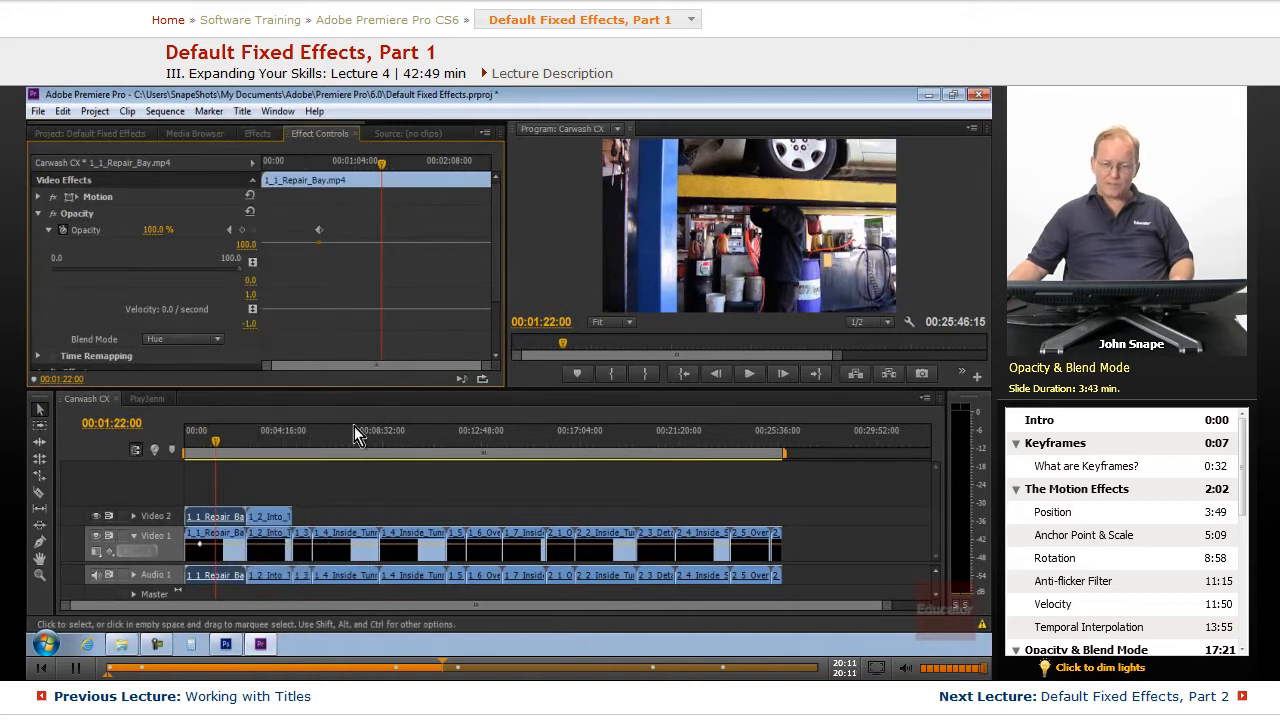
left_click(225, 341)
left_click(290, 303)
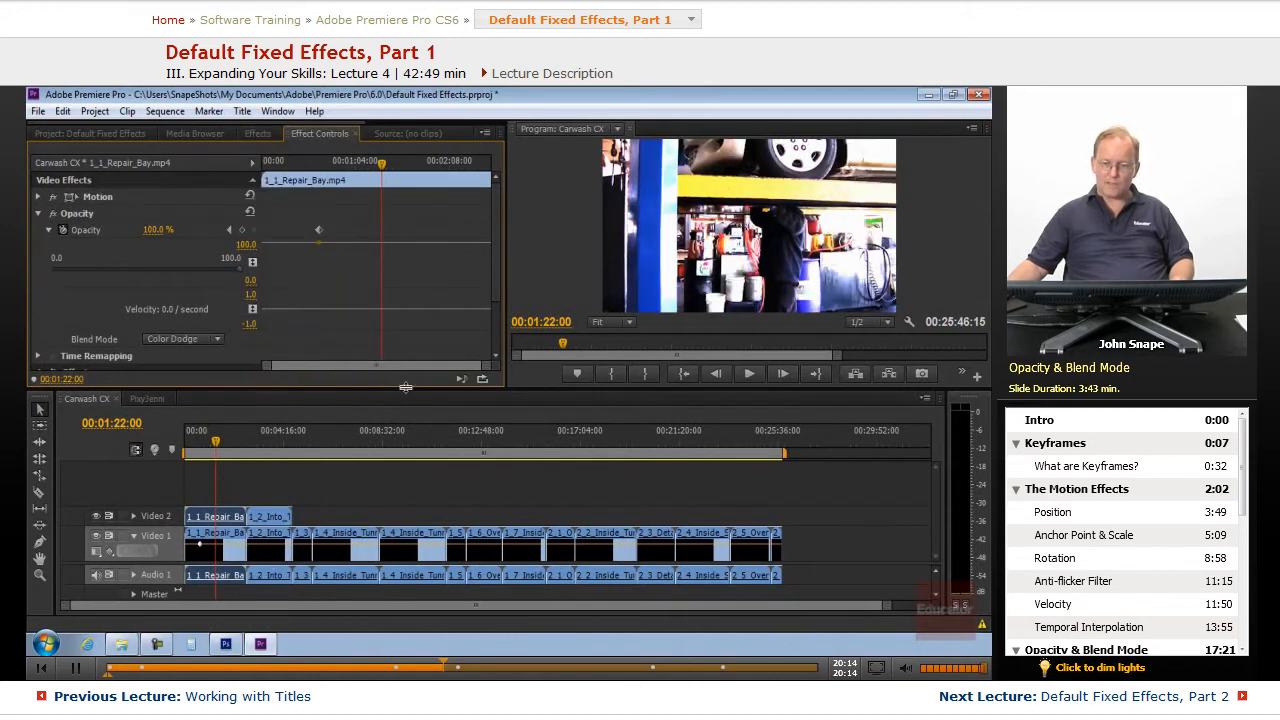
left_click(222, 338)
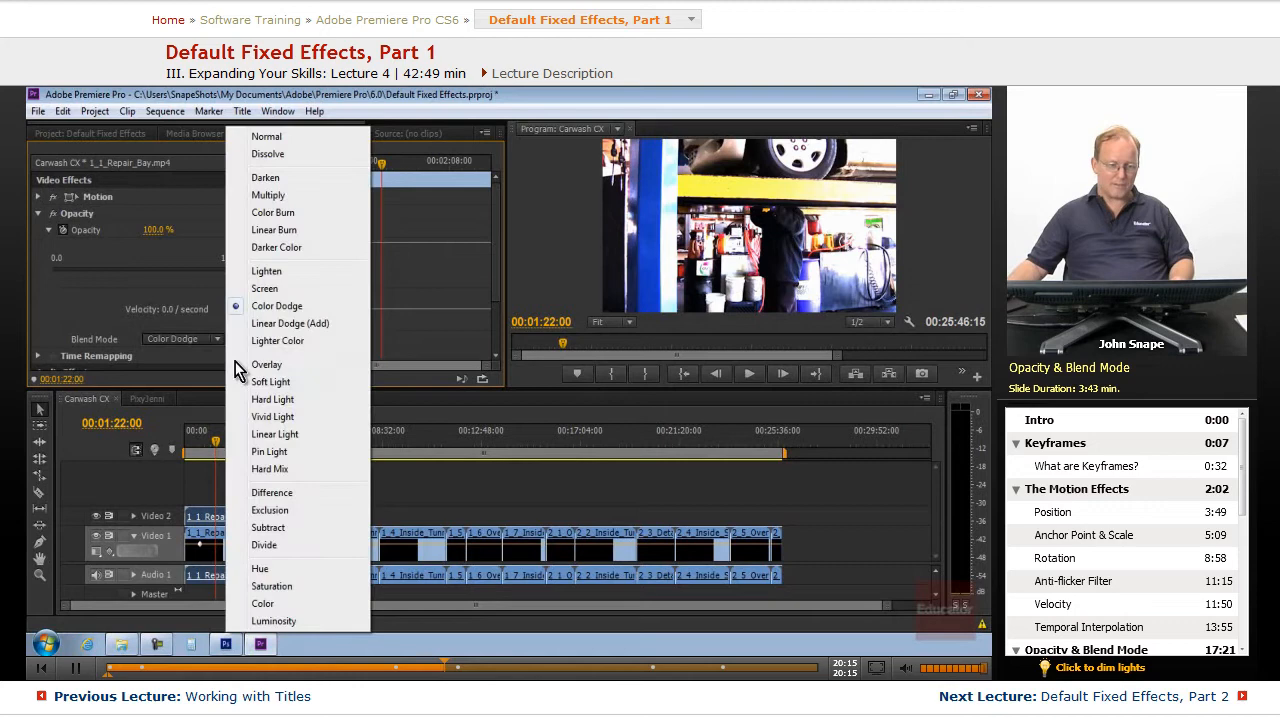
left_click(299, 404)
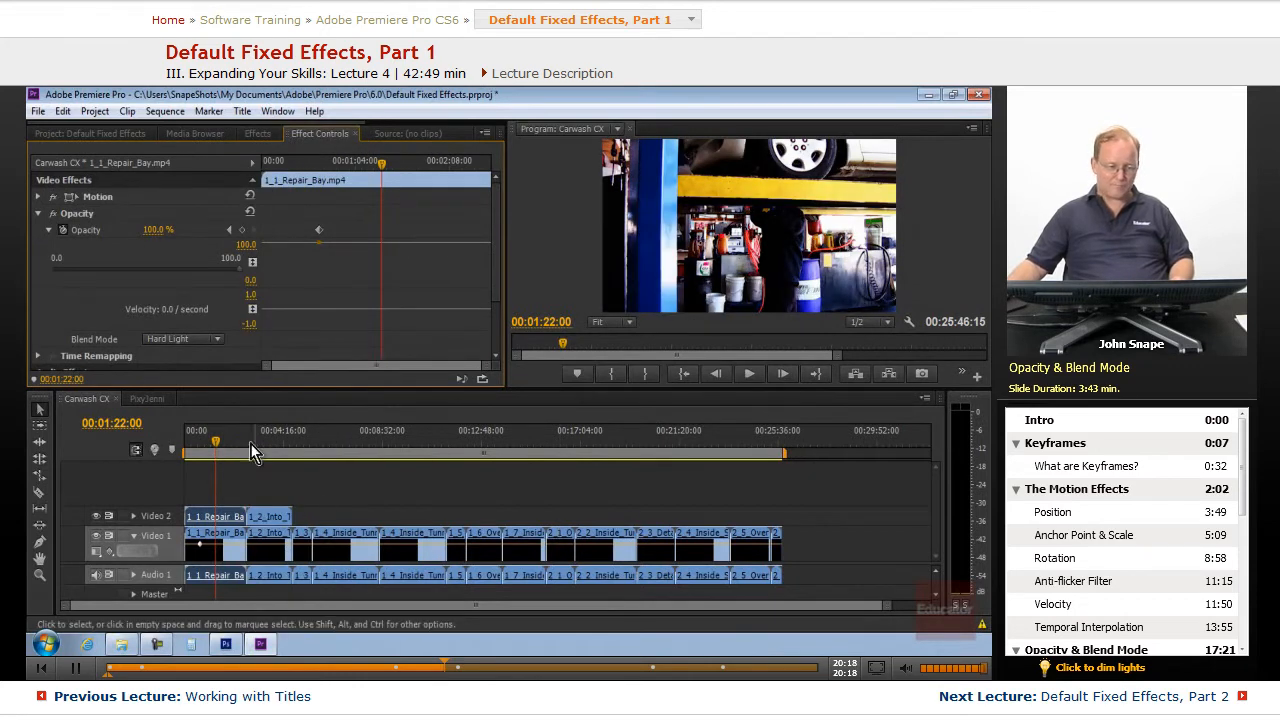
- Set the Video 2 clip's blend mode to Hue, view it at 00:00:54:20 and 00:00:33:06, and collapse its Opacity settings
mouse_move(220, 442)
left_mouse_down()
mouse_move(240, 447)
mouse_move(212, 450)
left_mouse_up()
left_click(218, 340)
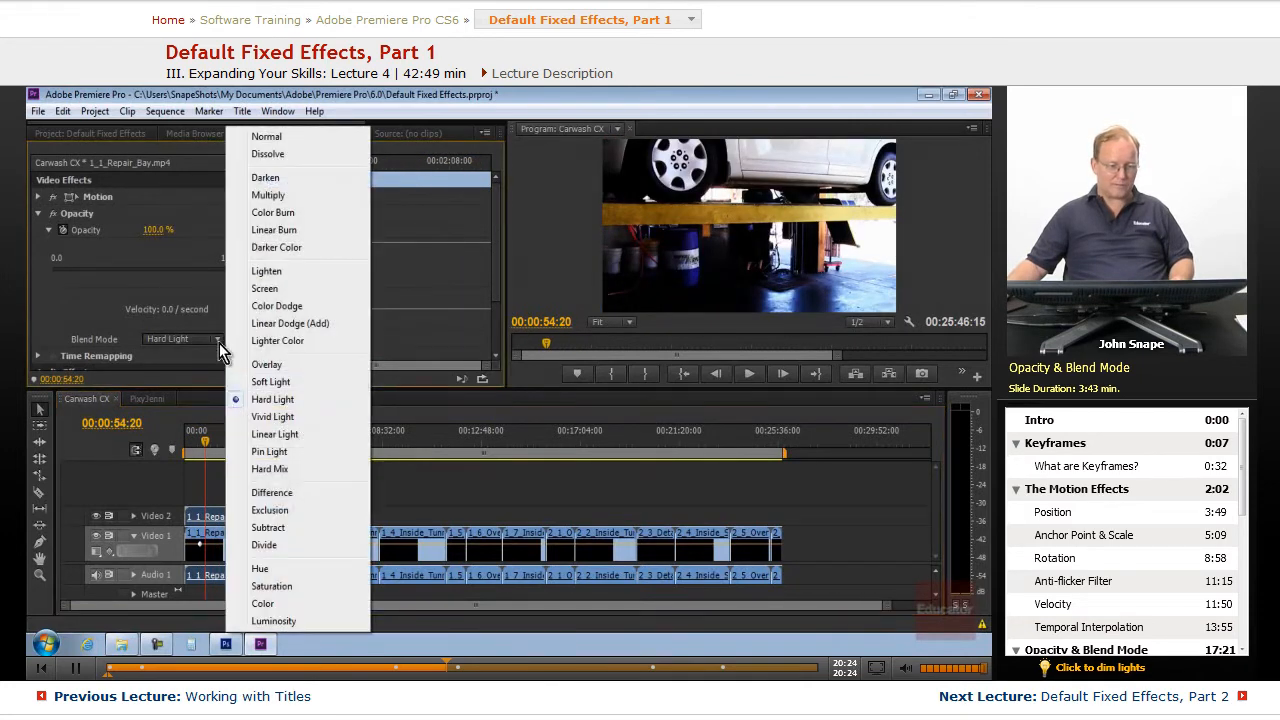
left_click(282, 569)
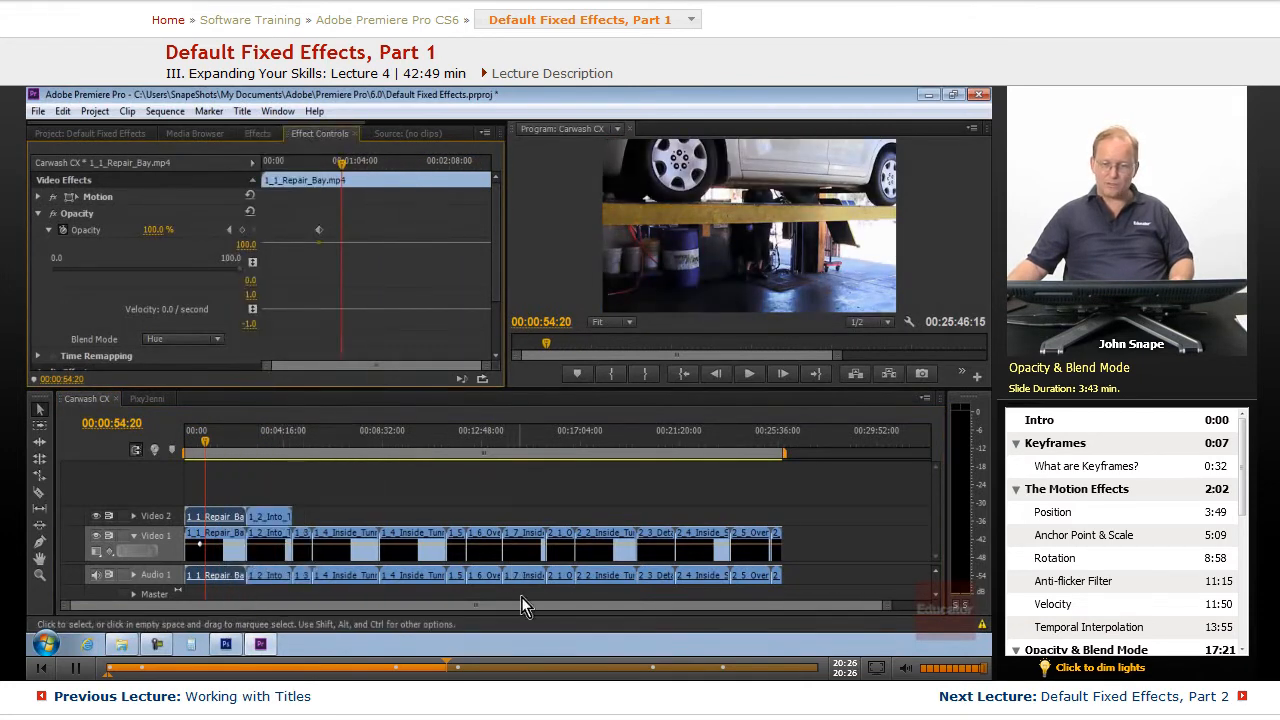
left_click_drag(203, 450, 197, 450)
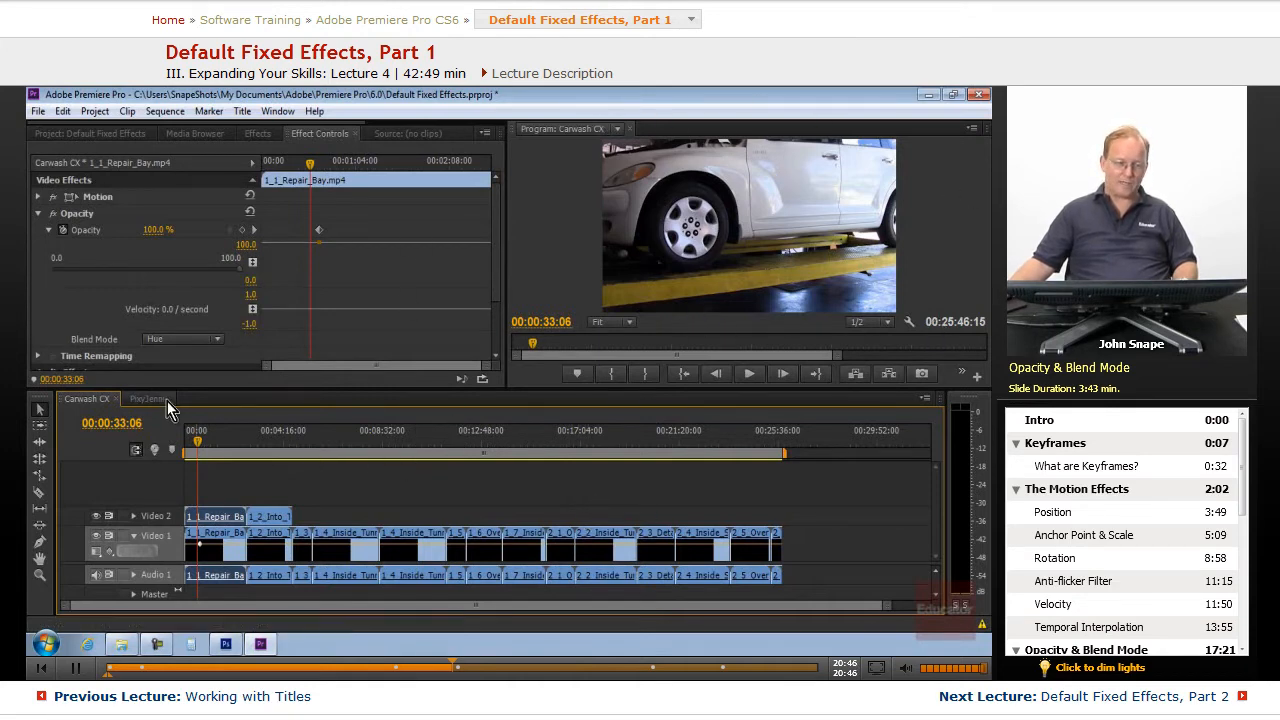
left_click(49, 230)
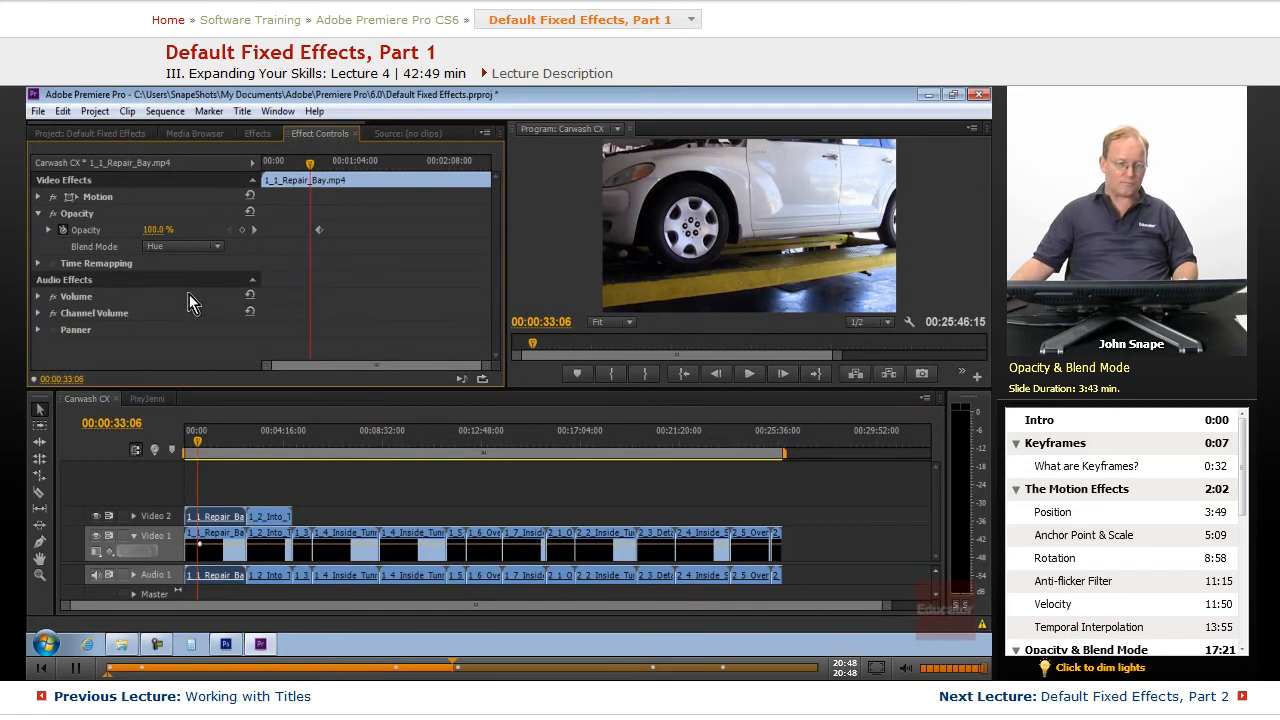
left_click(39, 215)
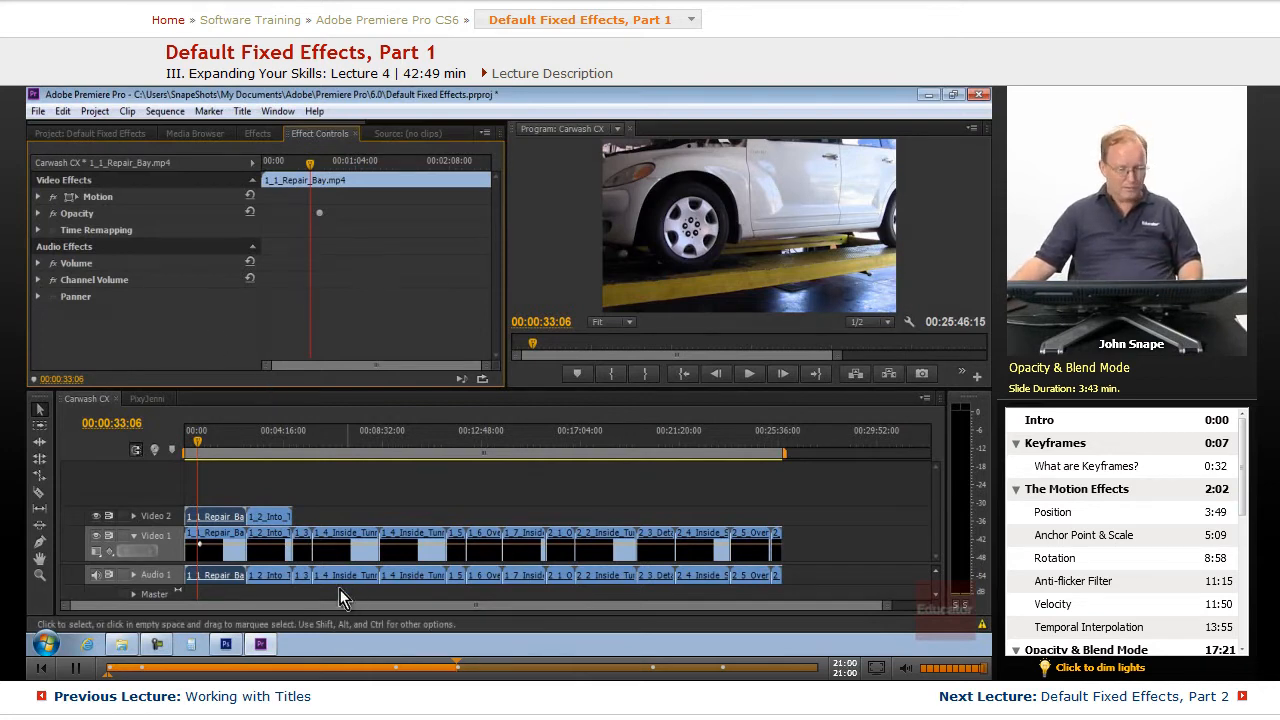
- Switch to Photoshop, show the "Adding video effects" text layer in Video 13.psd, and return to Premiere Pro
left_click(262, 648)
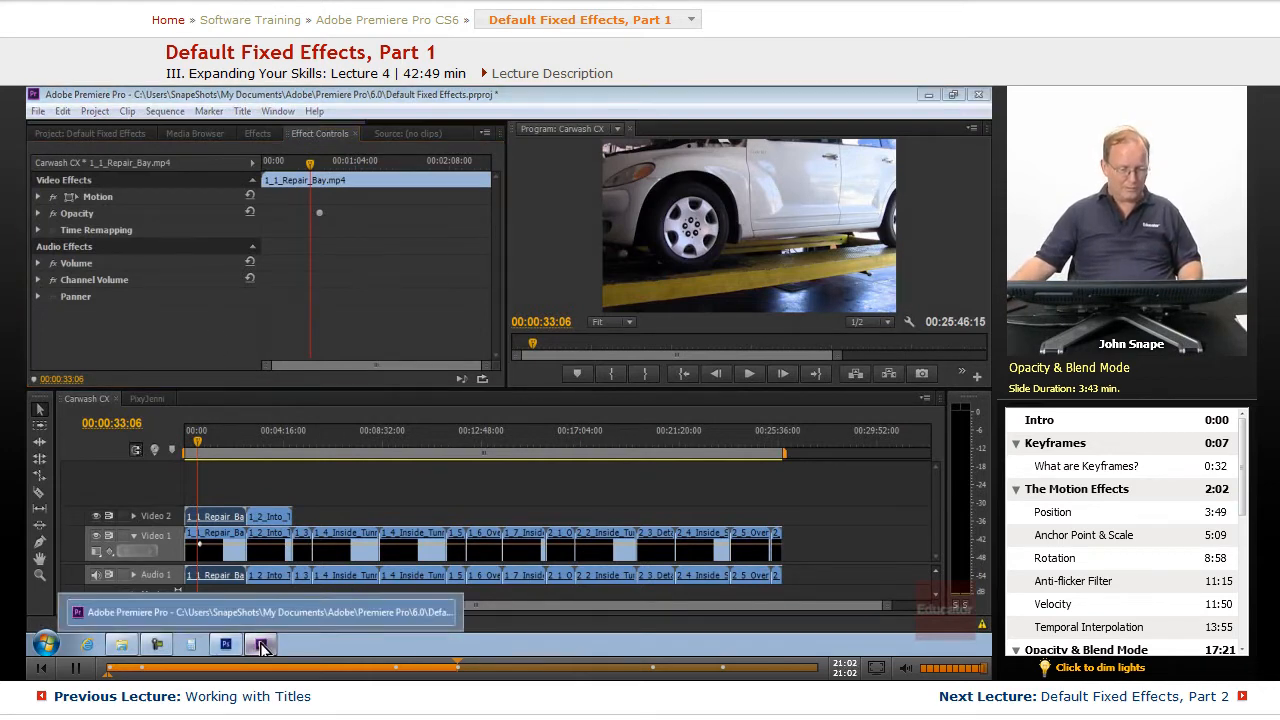
mouse_move(988, 346)
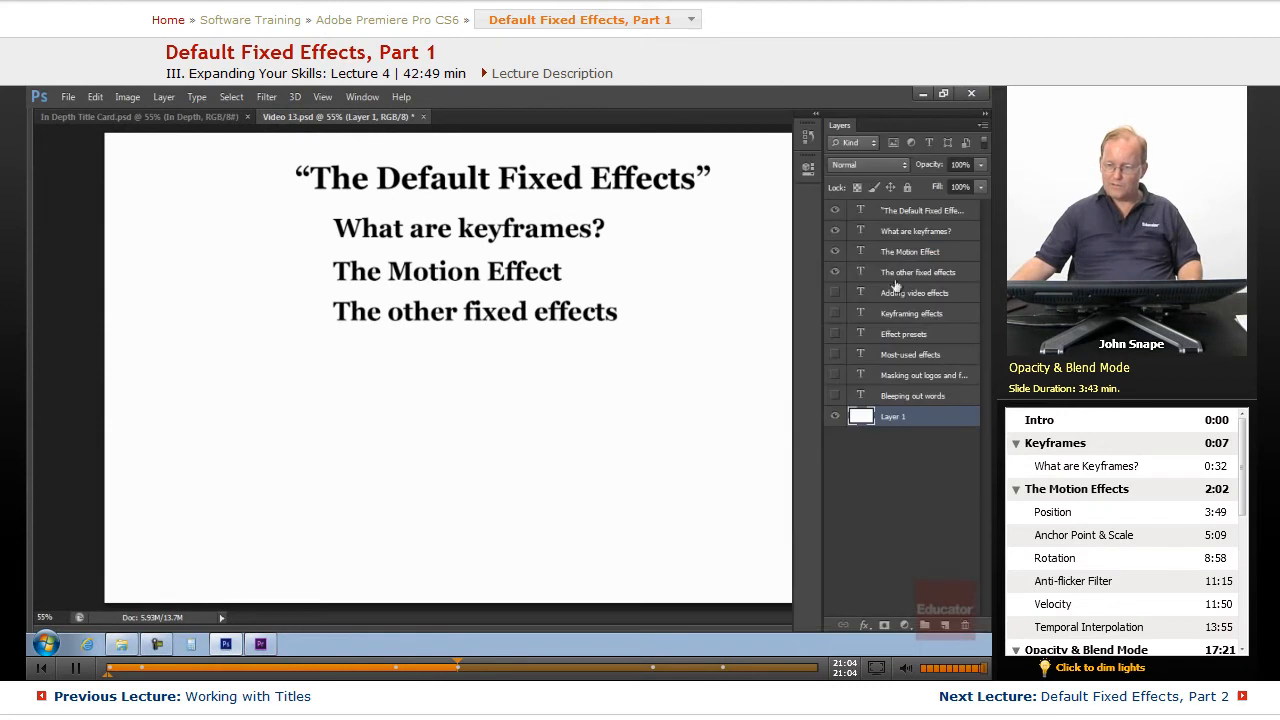
left_click(835, 293)
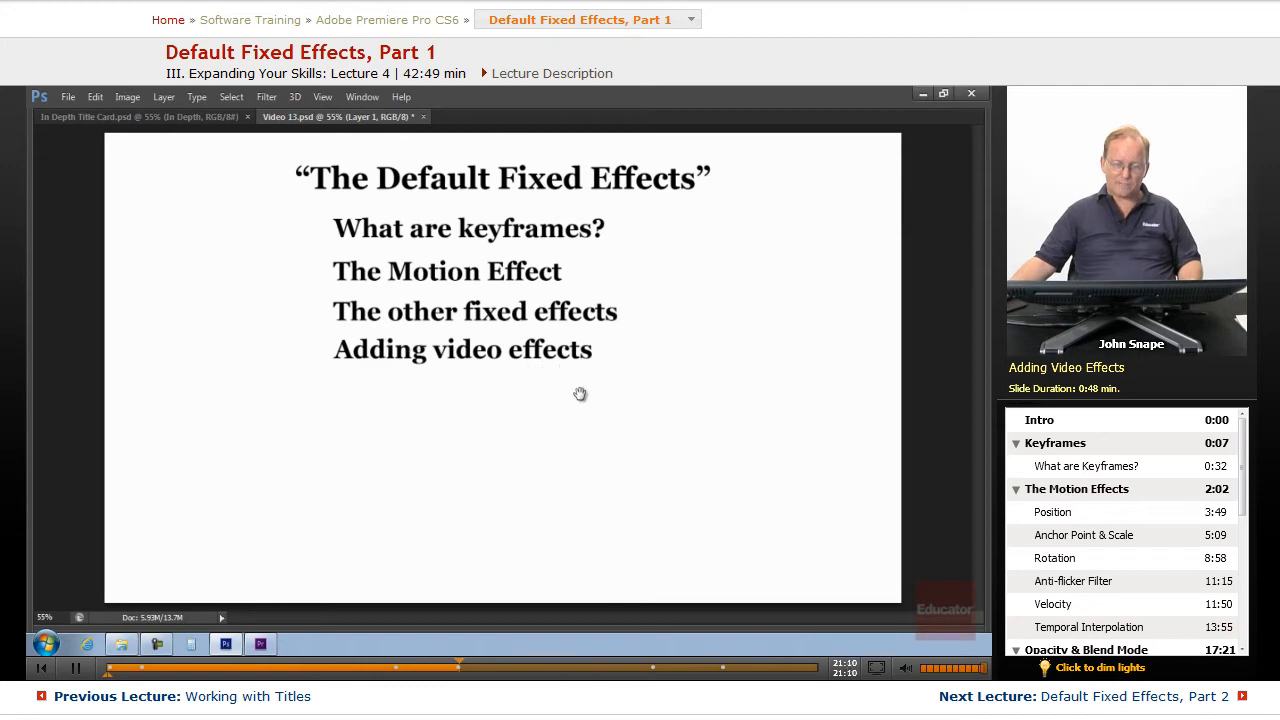
left_click(262, 645)
left_click(262, 645)
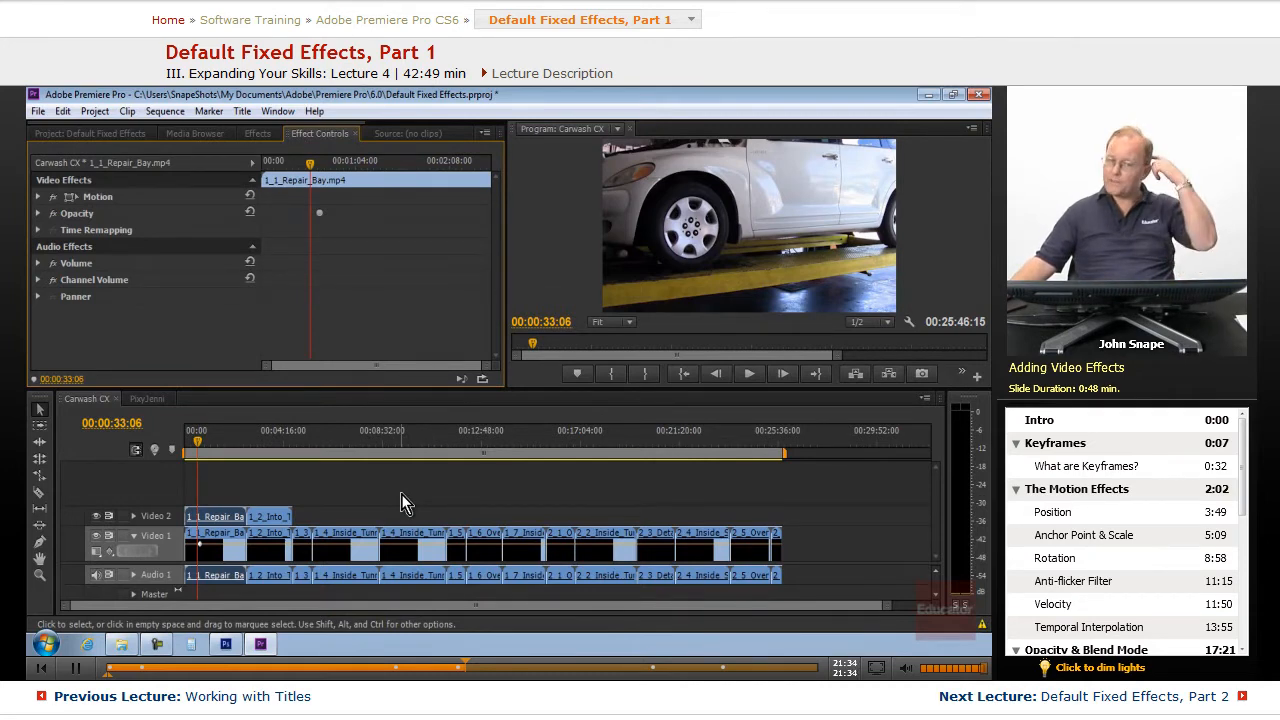
- Delete the 1_1_Repair_Bay.mp4 and 1_2_Into_Tunnel.mp4 clips from the Video 2 track
left_click(218, 513)
key("Delete")
left_click(264, 517)
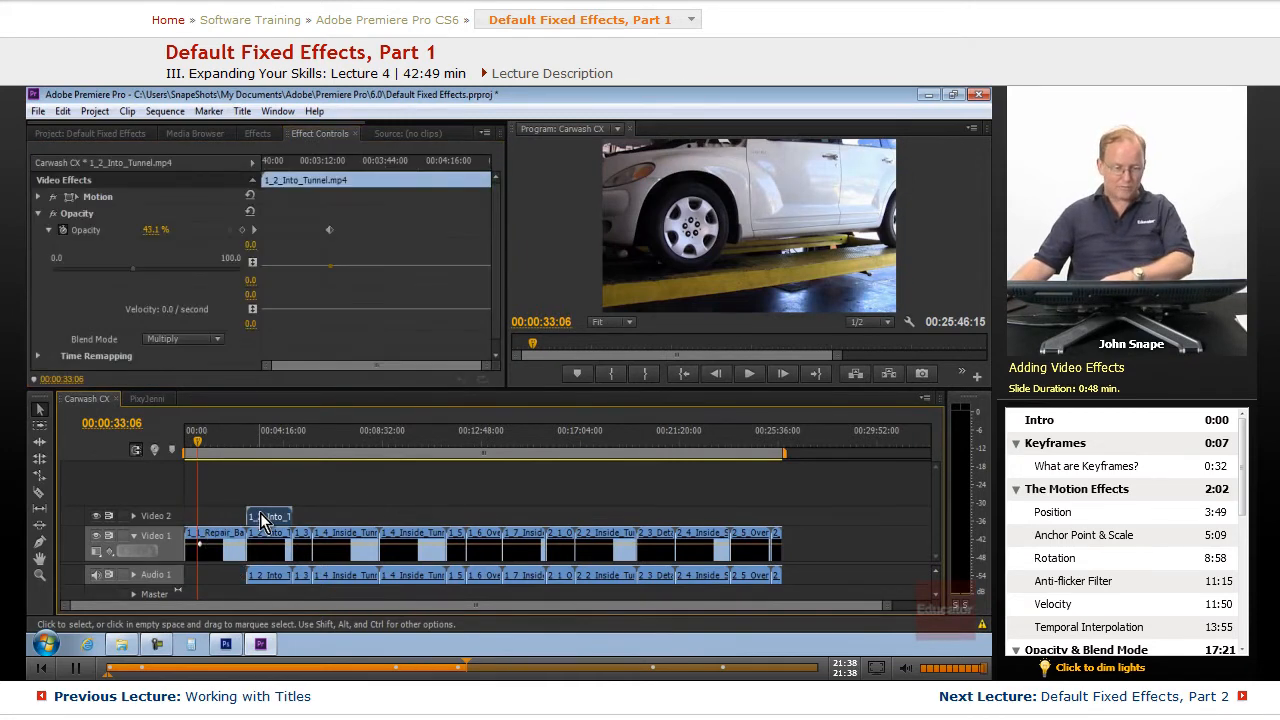
key("Delete")
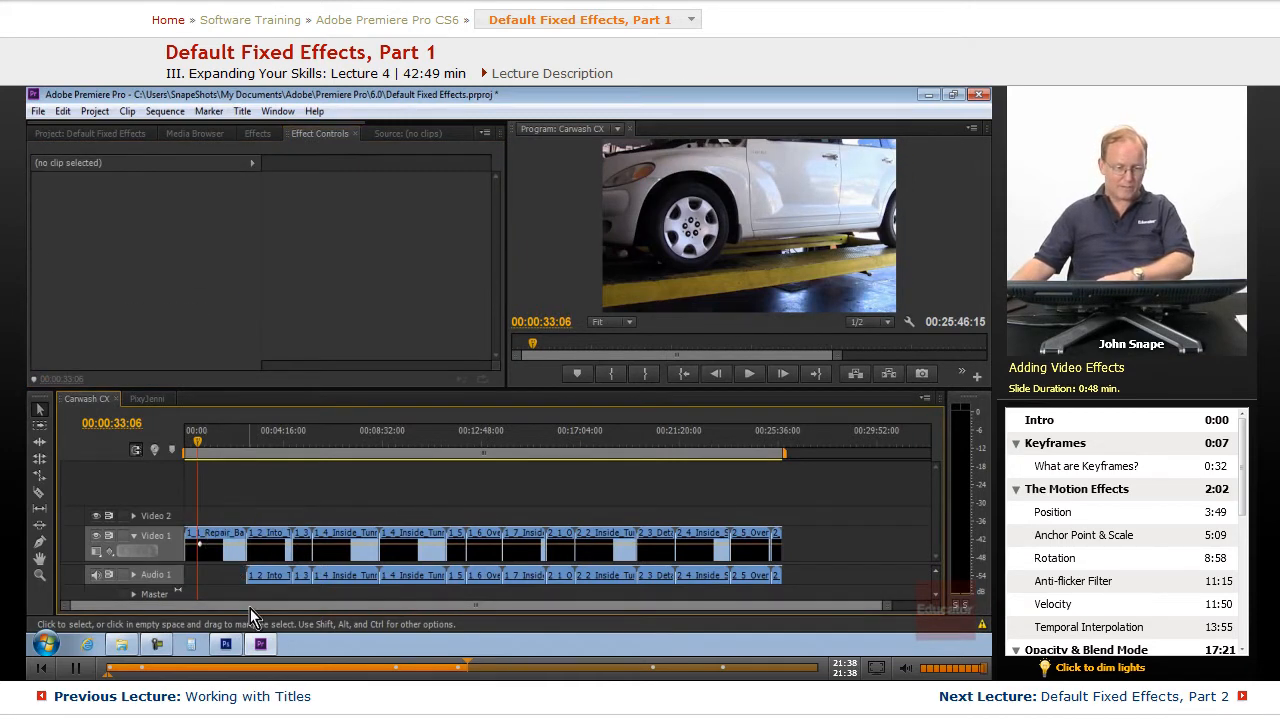
- Clear all Motion and Opacity keyframes from 1_1_Repair_Bay.mp4 on Video 1, and move the playhead to 00:00:16:12
left_click(210, 538)
left_click(36, 214)
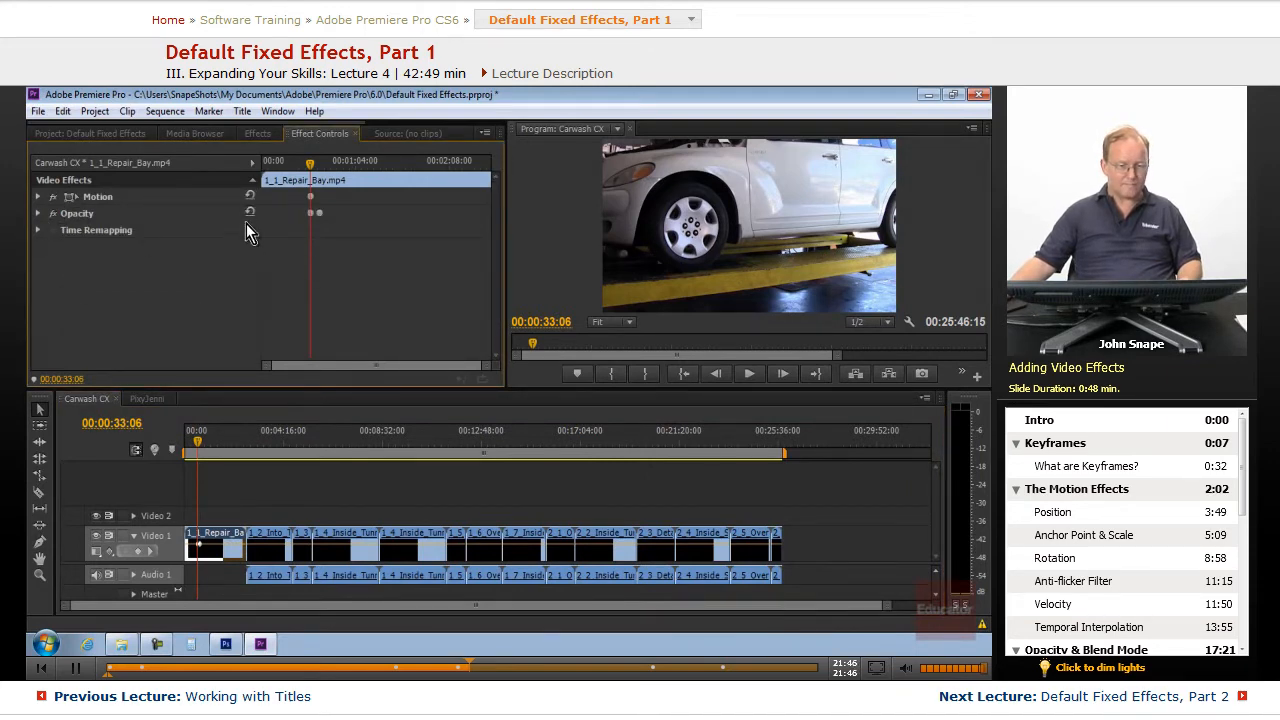
right_click(313, 205)
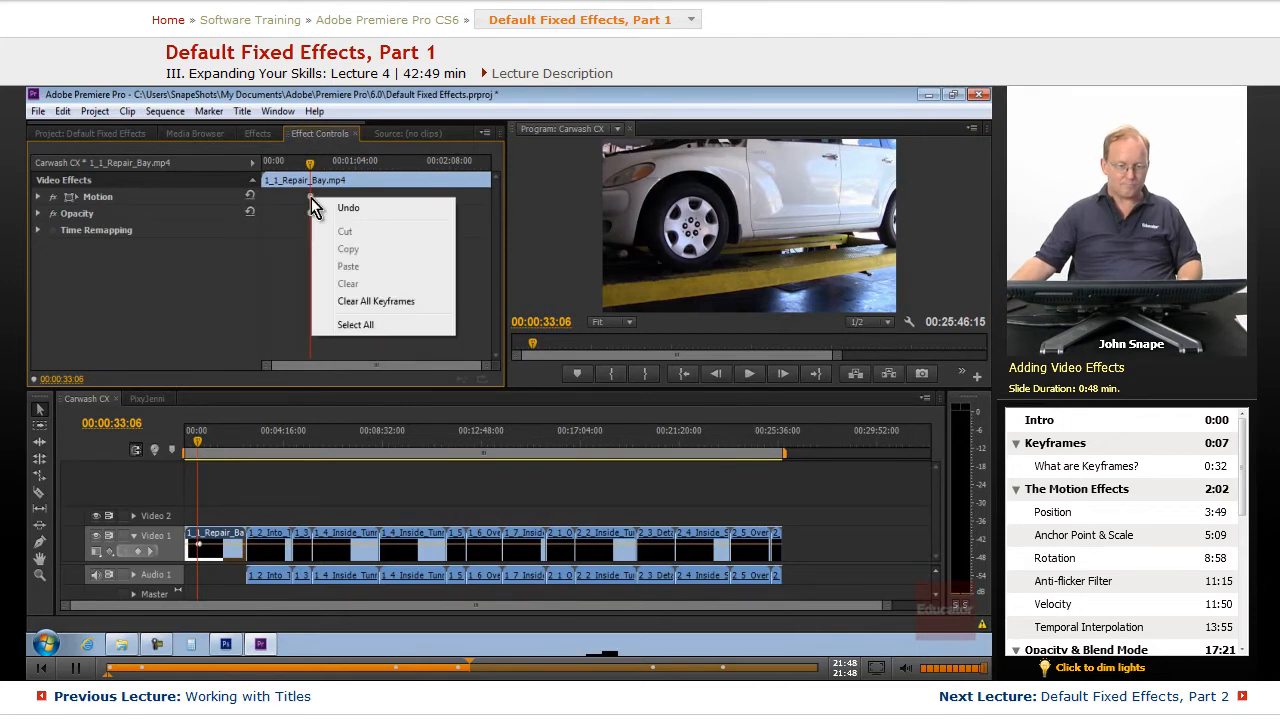
left_click(423, 297)
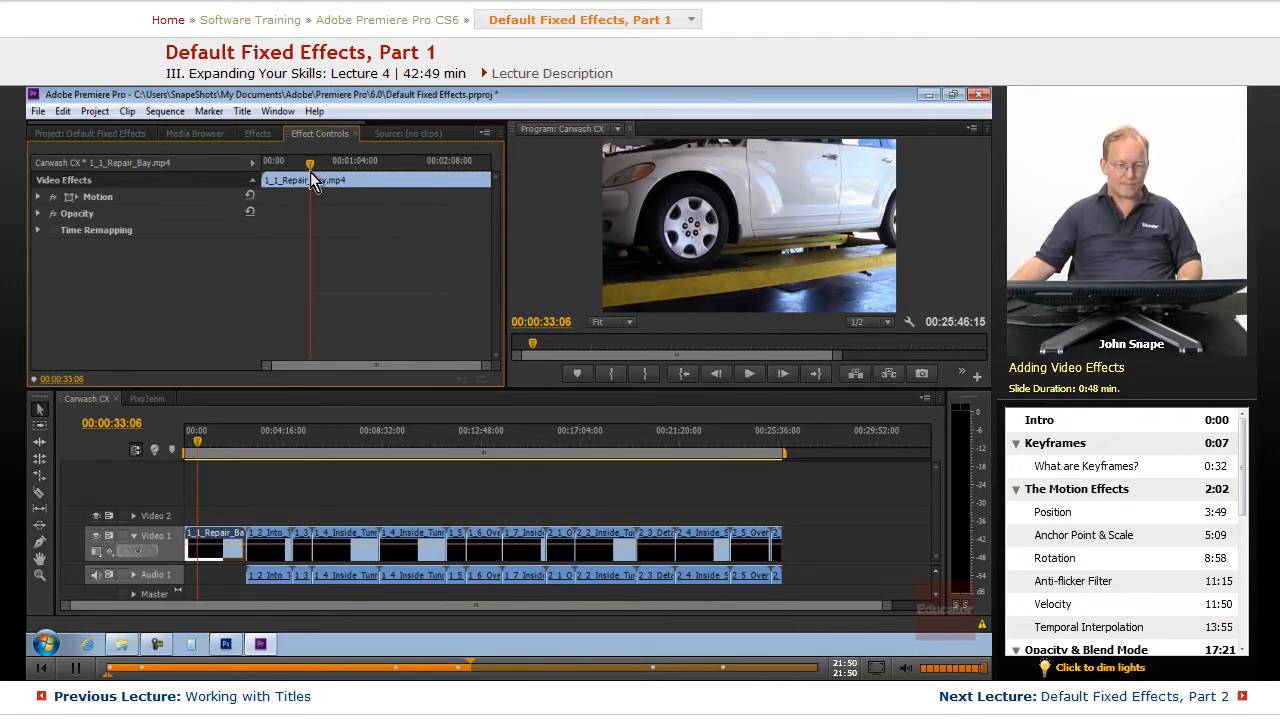
left_click_drag(311, 172, 284, 169)
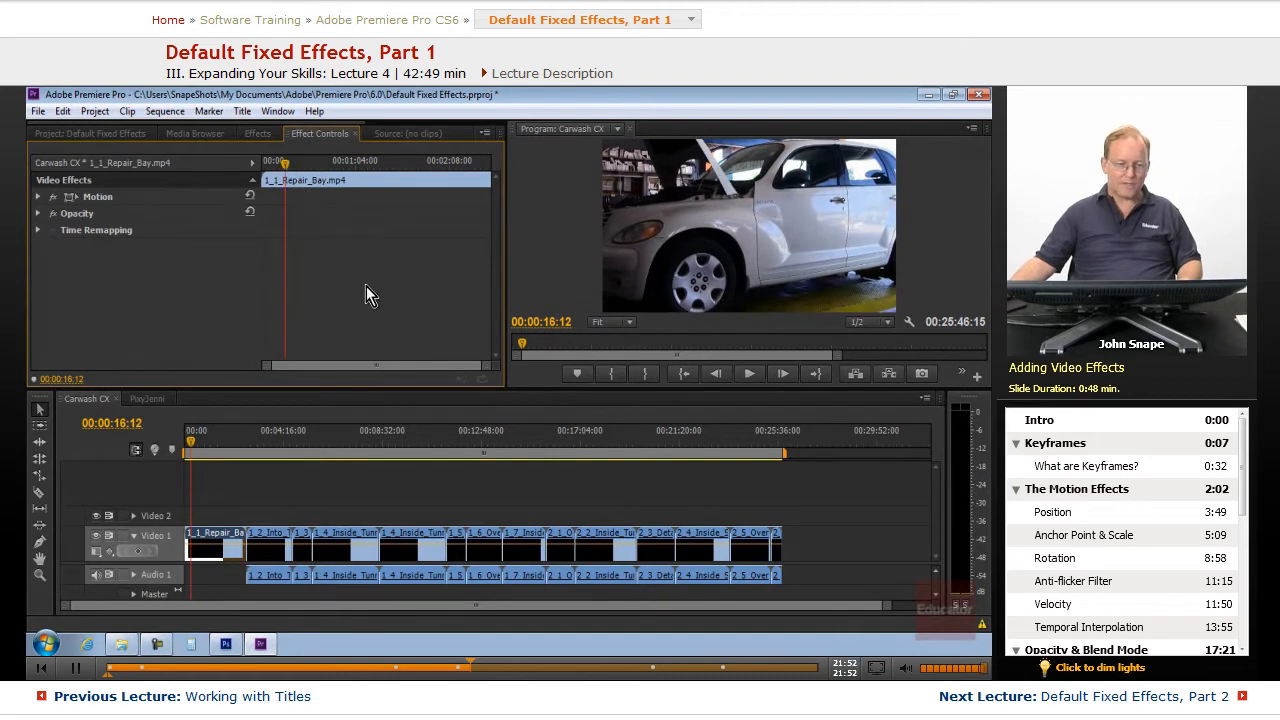
- Examine the available Video Effects categories, including the effects in Color Correction, with the effects list enlarged
left_click(250, 134)
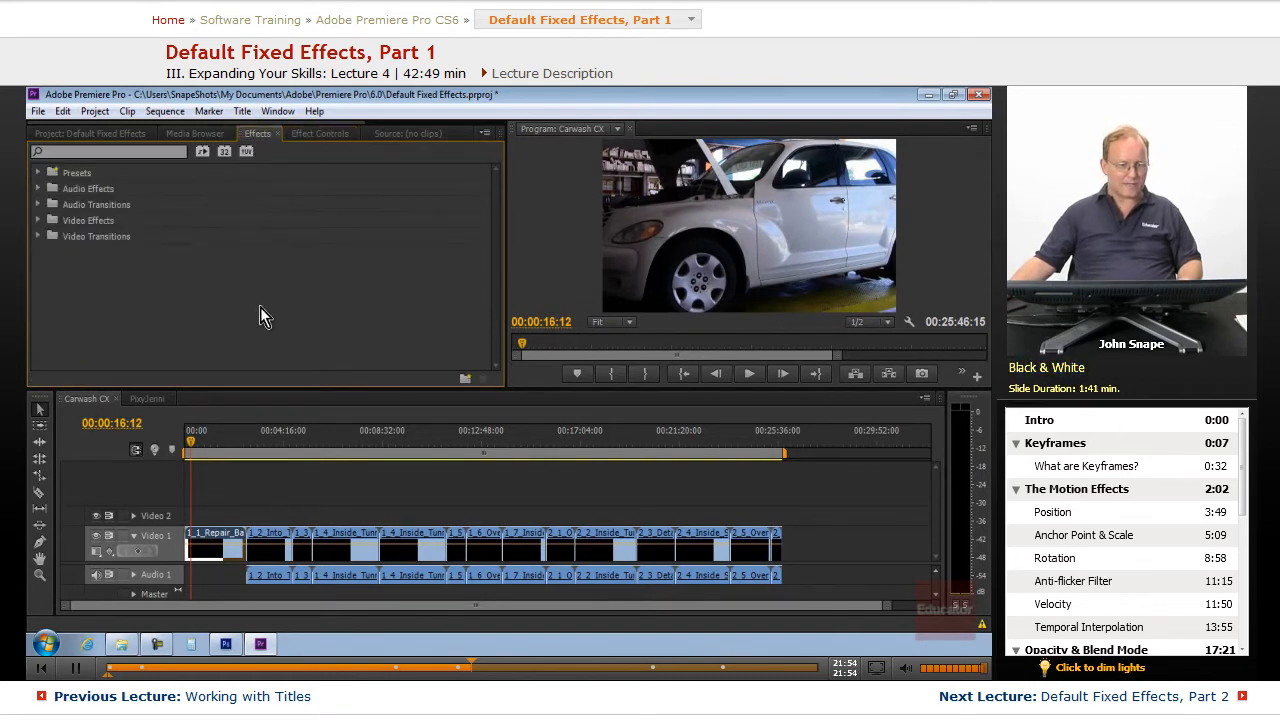
left_click(38, 221)
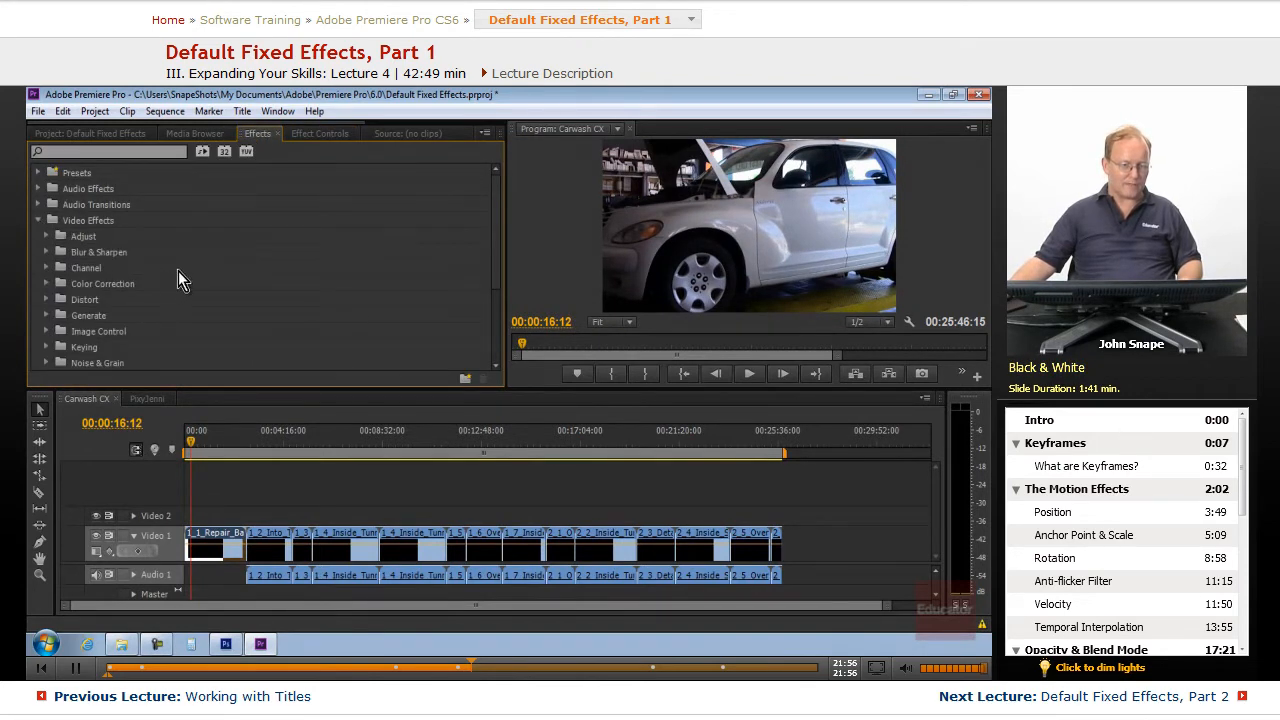
scroll(178, 271, "down", 2)
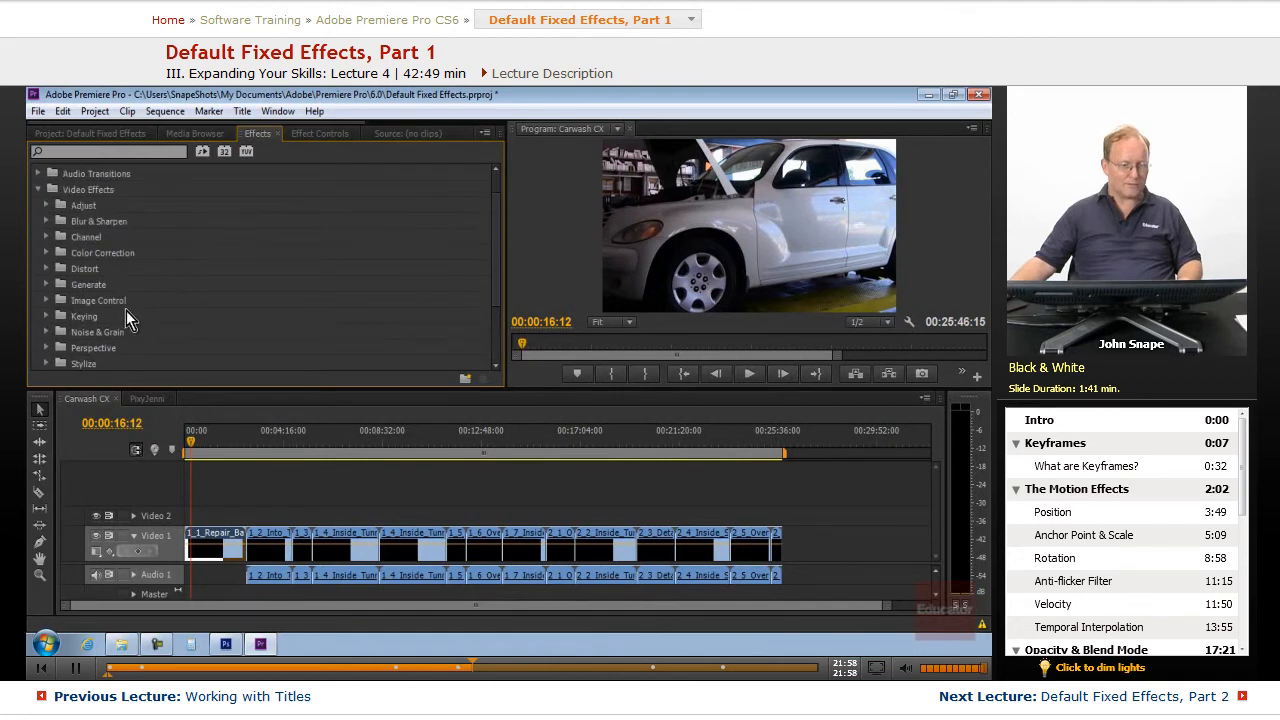
scroll(126, 310, "down", 2)
scroll(179, 290, "down", 4)
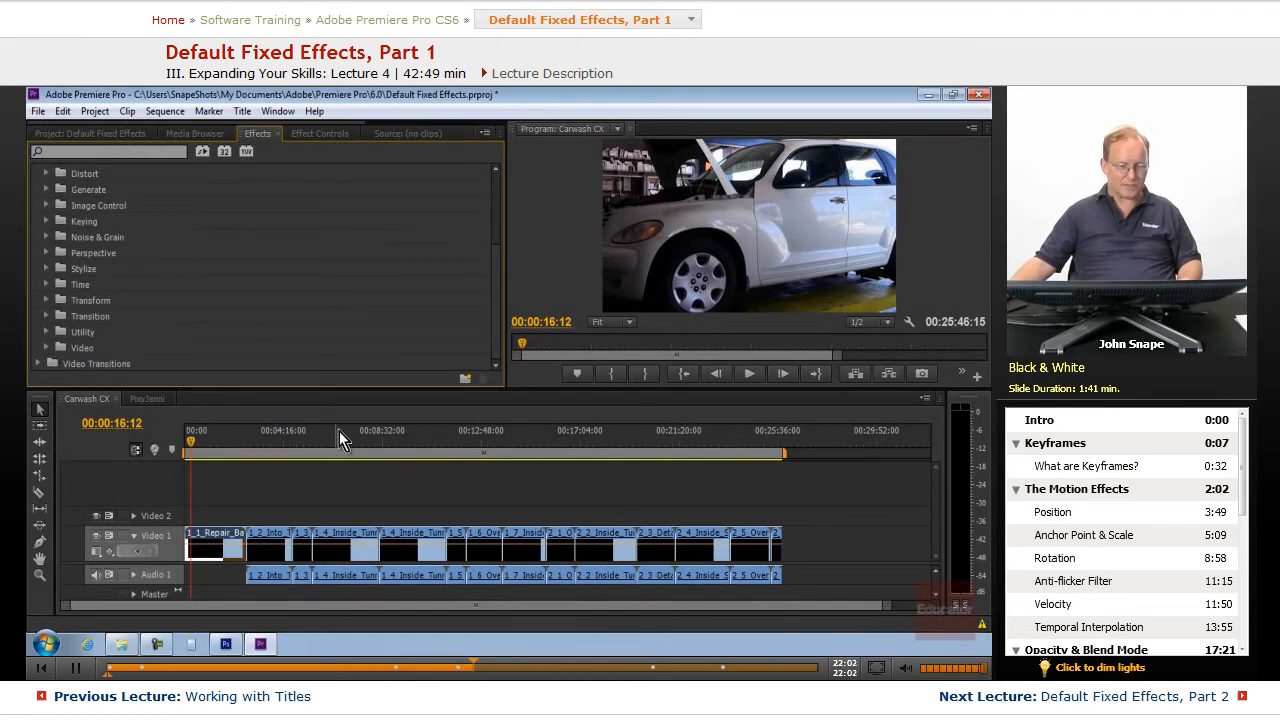
left_click_drag(333, 387, 333, 459)
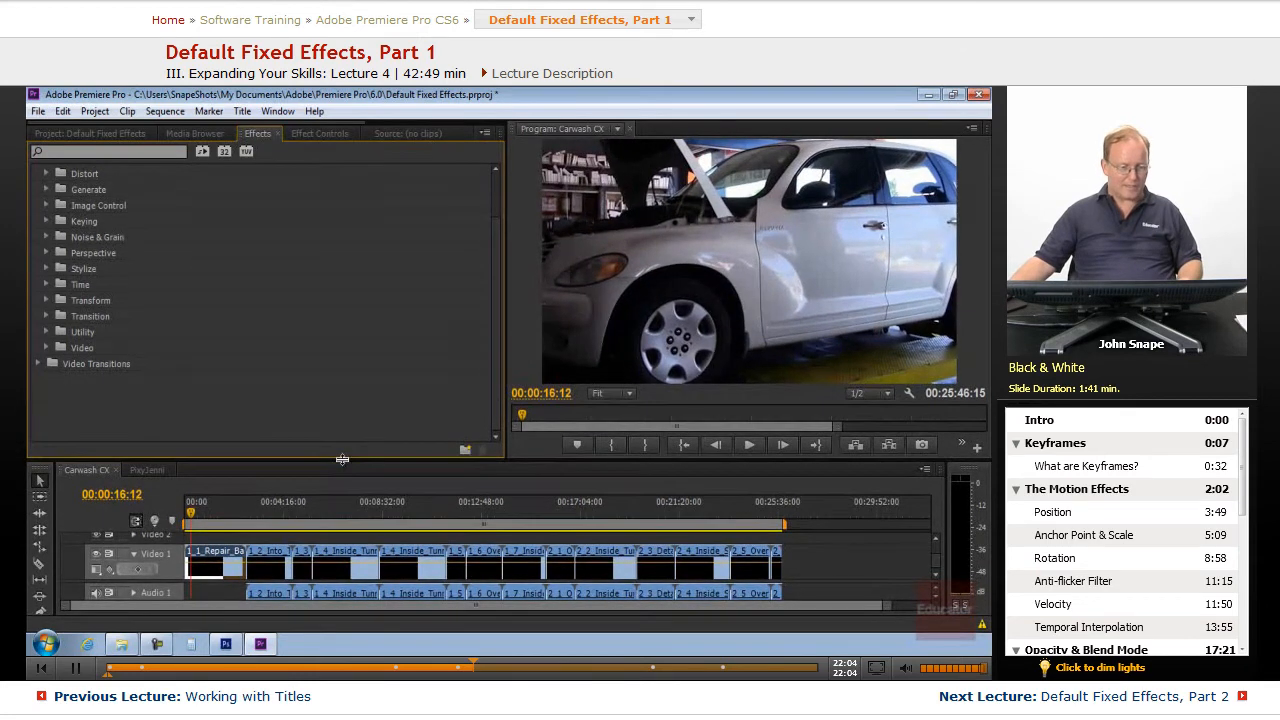
scroll(160, 310, "up", 8)
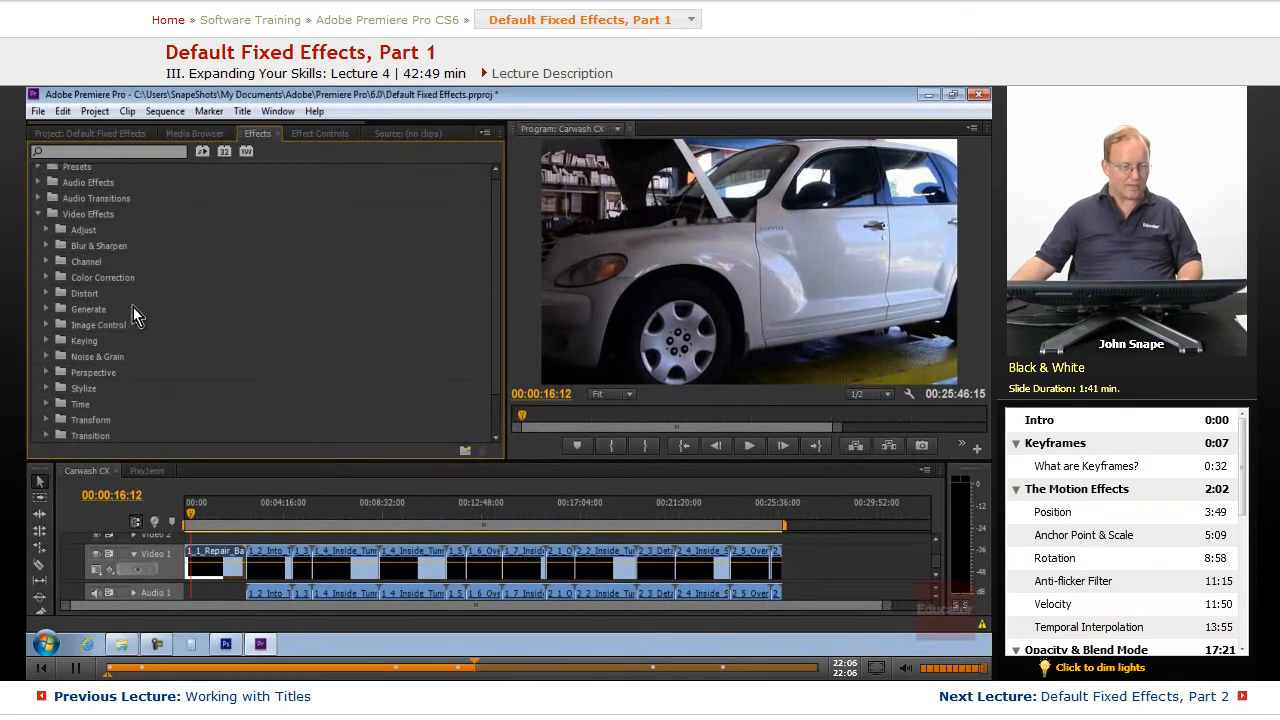
scroll(133, 317, "down", 1)
left_click(46, 262)
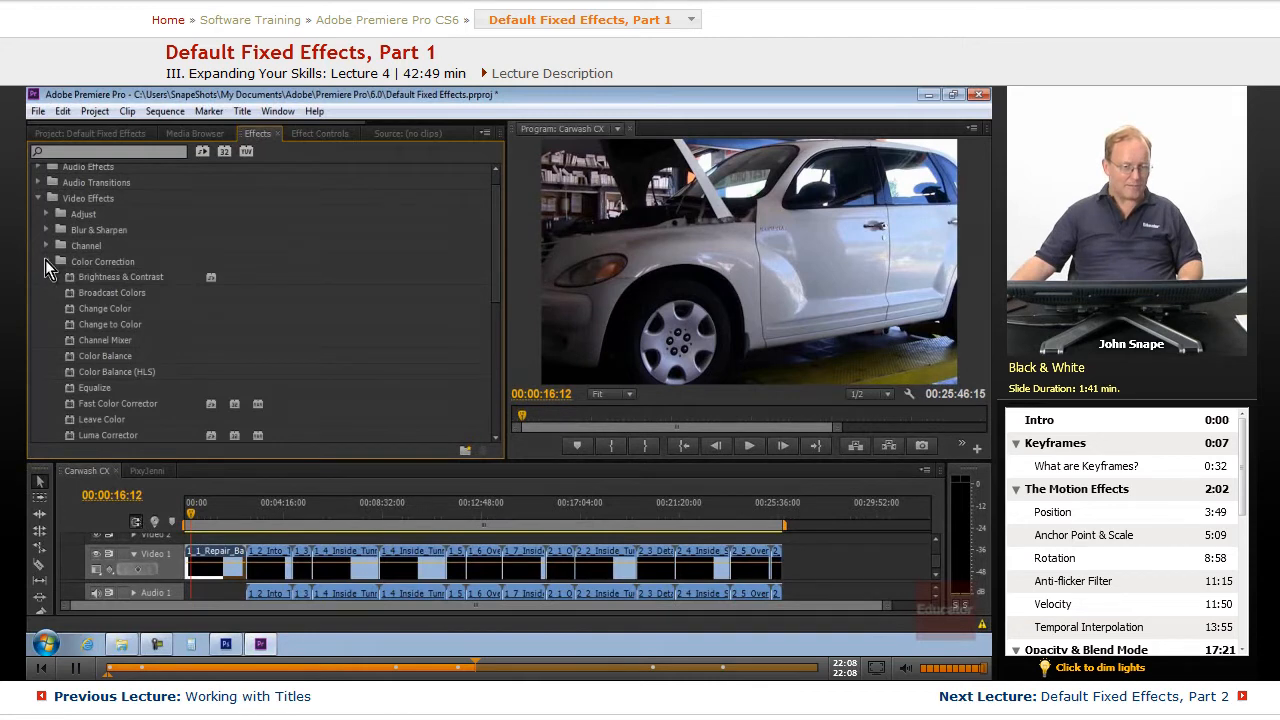
left_click(46, 262)
scroll(133, 307, "up", 1)
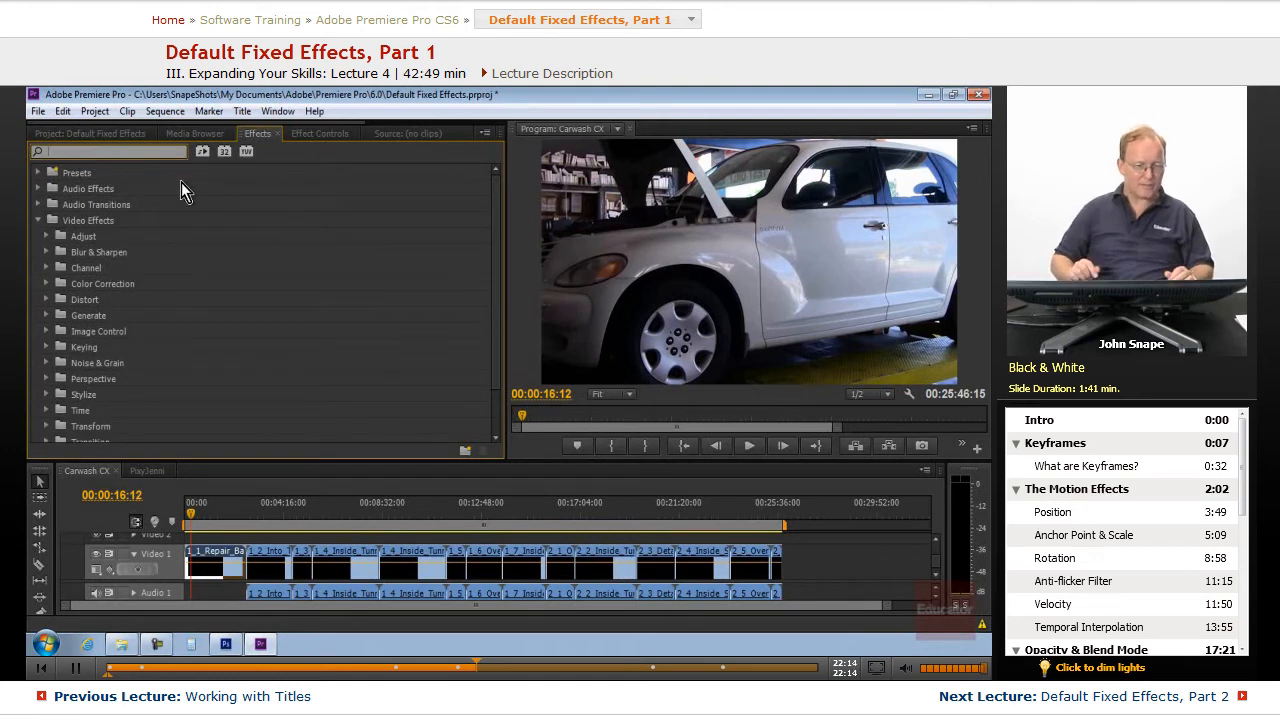
- Search the effects for "black", apply Black & White to the 1_1_Repair_Bay.mp4 clip on Video 1, and open its effect settings
left_click(109, 151)
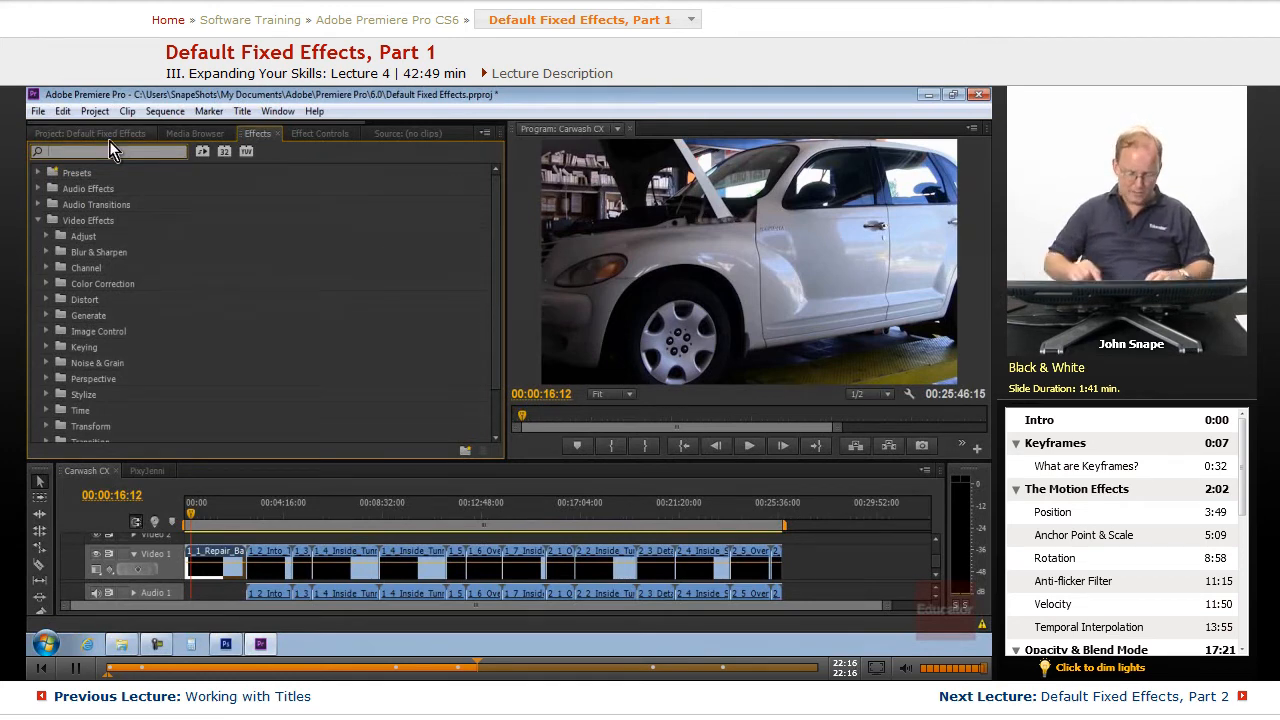
type("black")
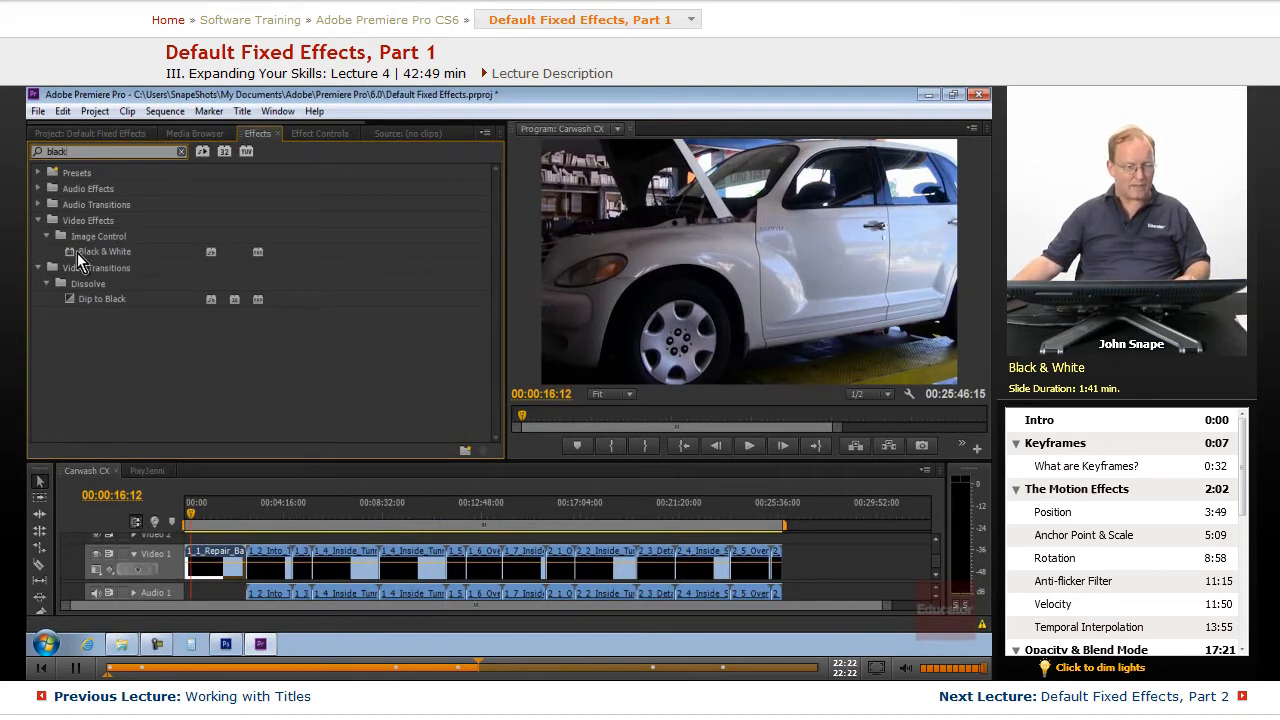
left_click_drag(70, 251, 236, 566)
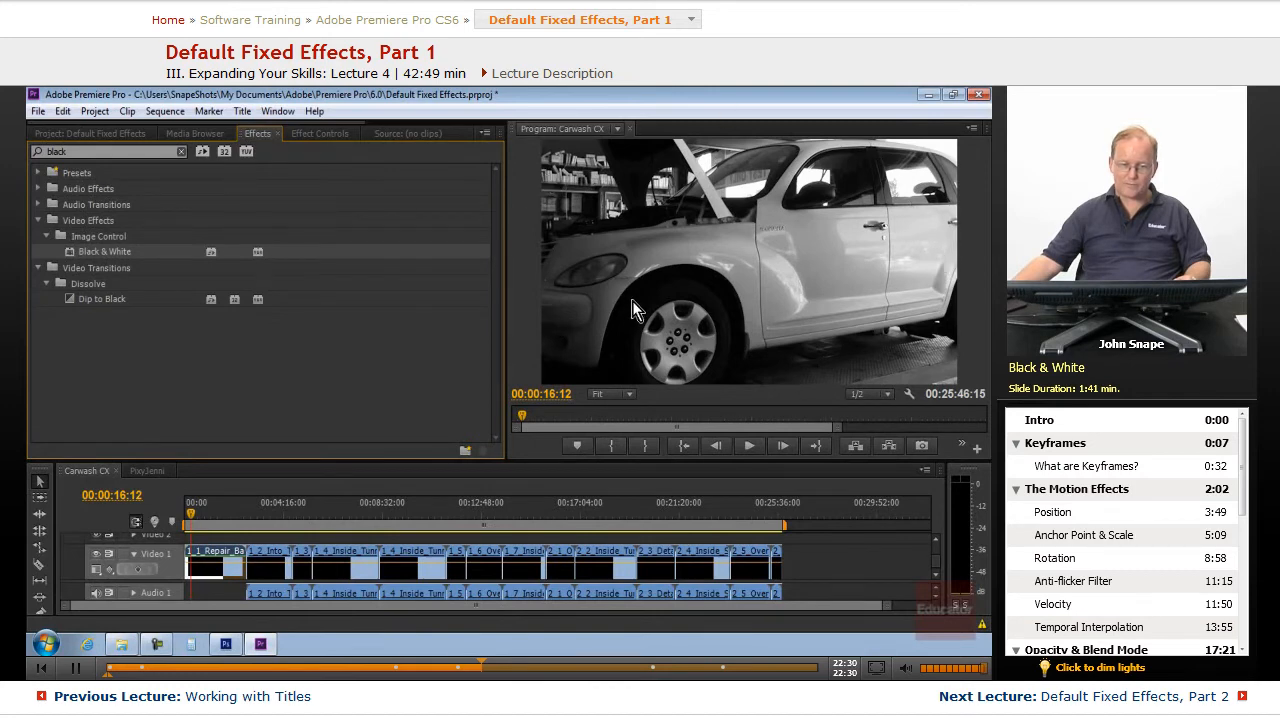
left_click(301, 134)
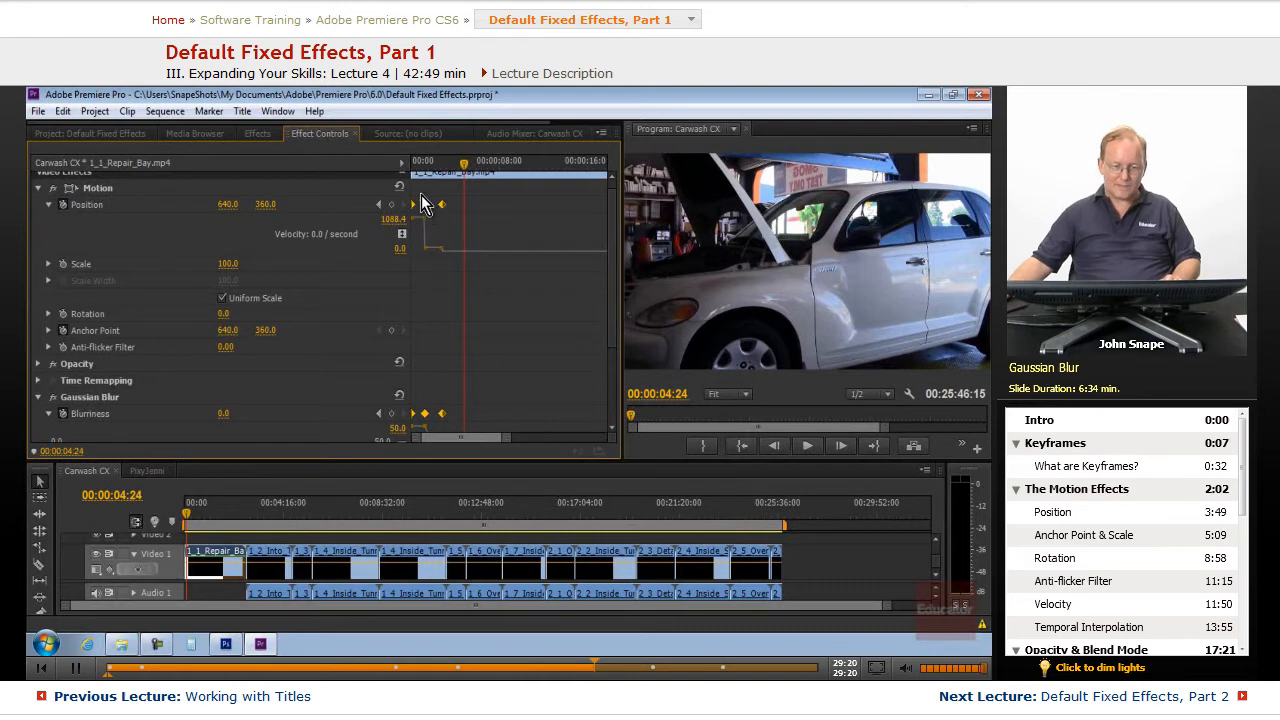
- Move the middle and last Position and Gaussian Blur Blurriness keyframes earlier, bringing the last pair closer to the middle one, and play from the clip's start
left_click_drag(420, 192, 460, 427)
left_click_drag(425, 206, 482, 432)
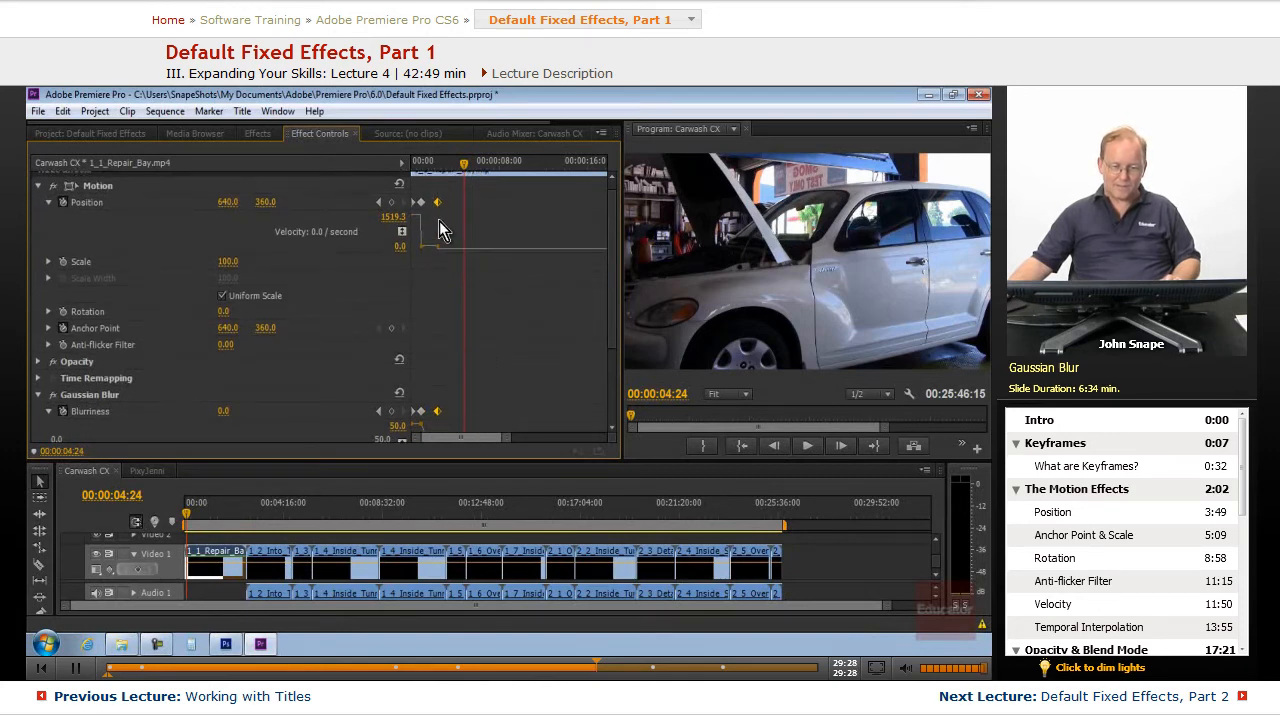
left_click_drag(436, 203, 425, 205)
left_click_drag(463, 164, 364, 188)
key("space")
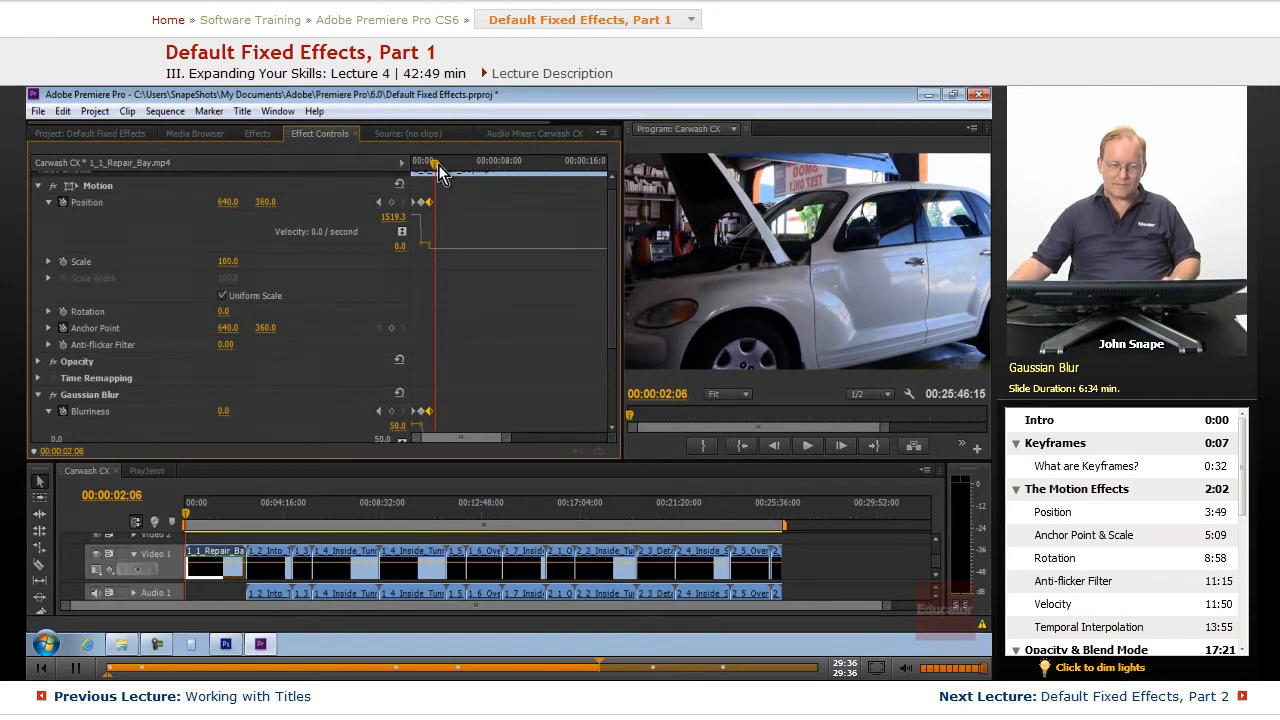
- Place the playhead on the middle keyframes at 00:00:00:27 and collapse the Position graph
left_click_drag(445, 163, 420, 184)
left_click(48, 202)
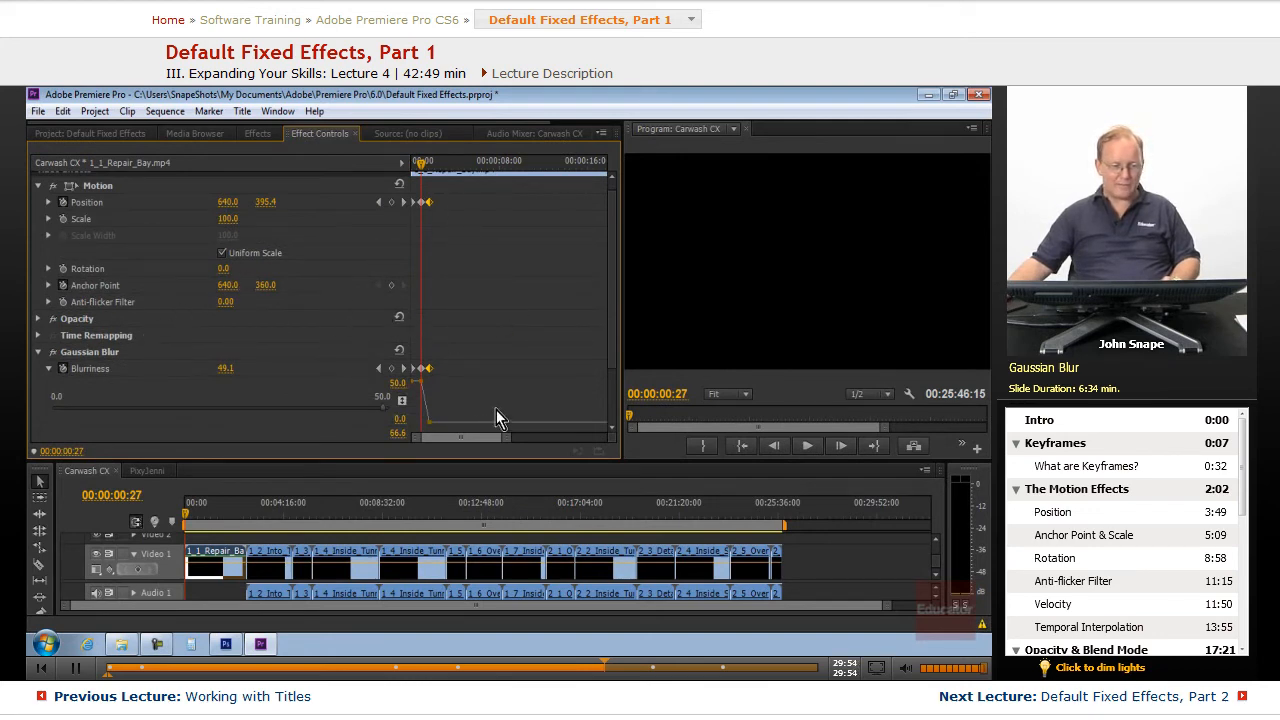
- Collapse the Blurriness graph and the Gaussian Blur settings, and place the playhead on the last keyframes at 00:00:01:21
left_click(50, 369)
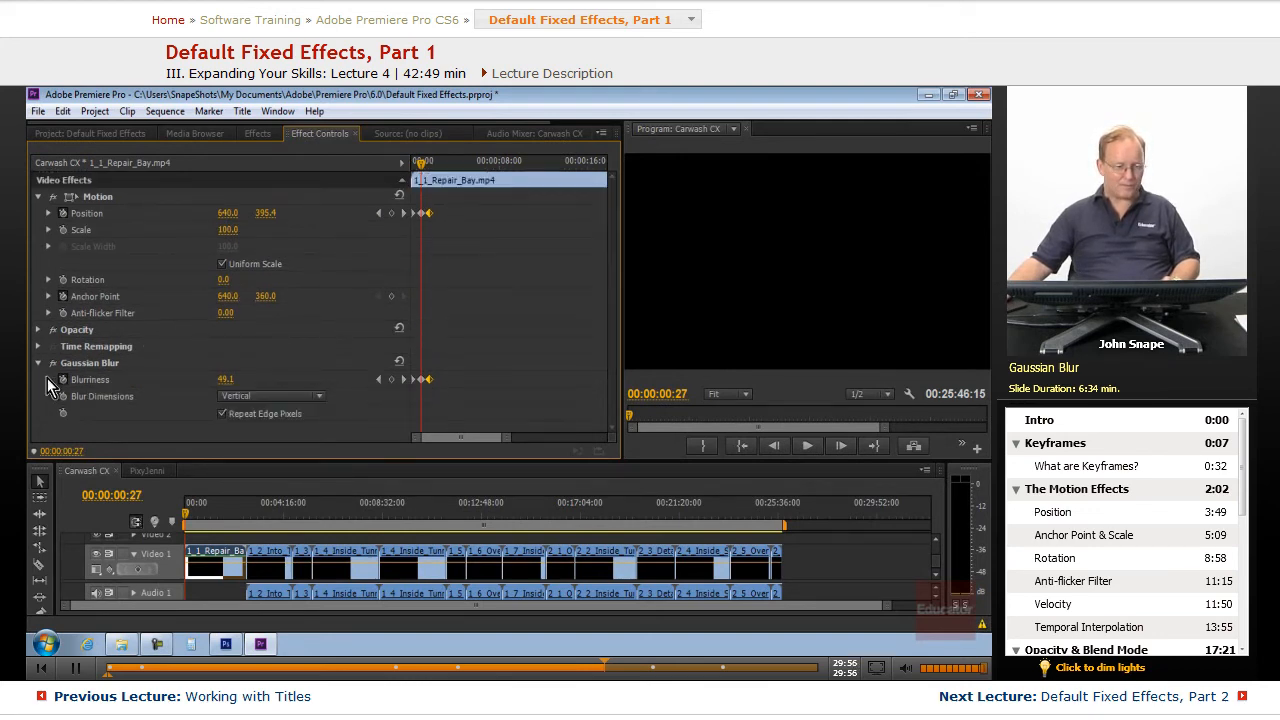
left_click(39, 364)
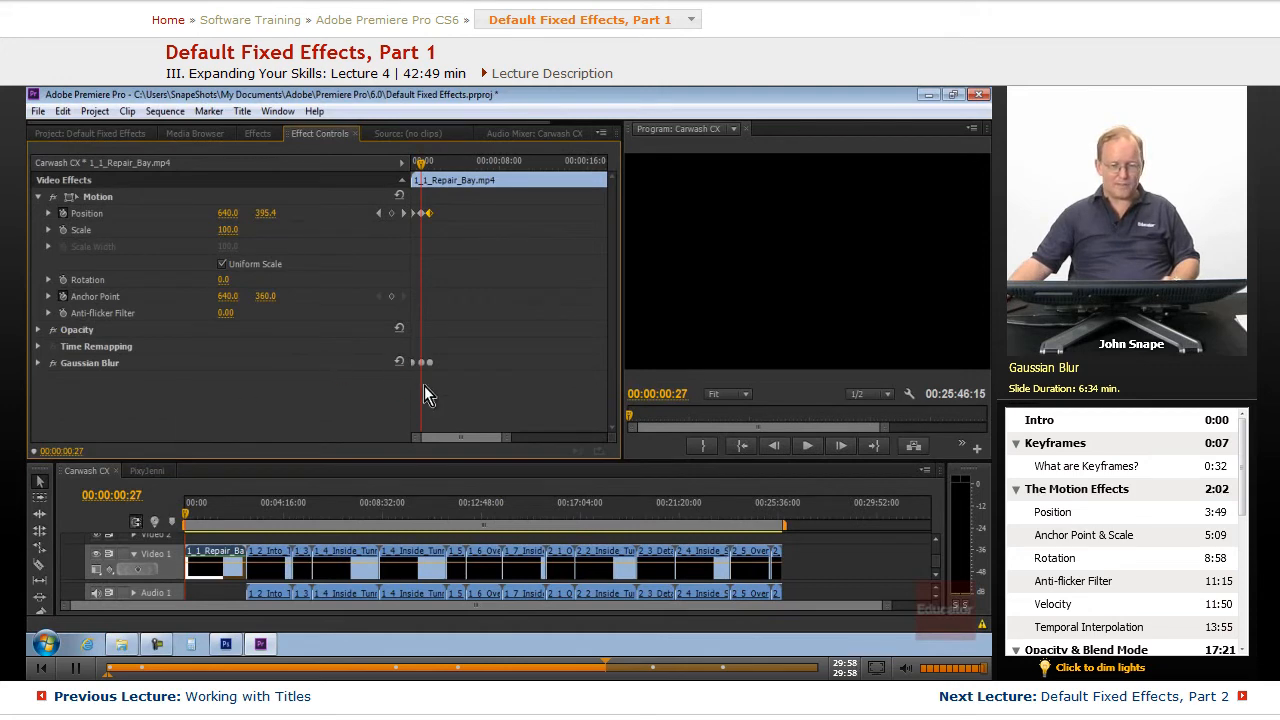
mouse_move(421, 161)
left_mouse_down()
mouse_move(434, 178)
mouse_move(422, 178)
left_mouse_up()
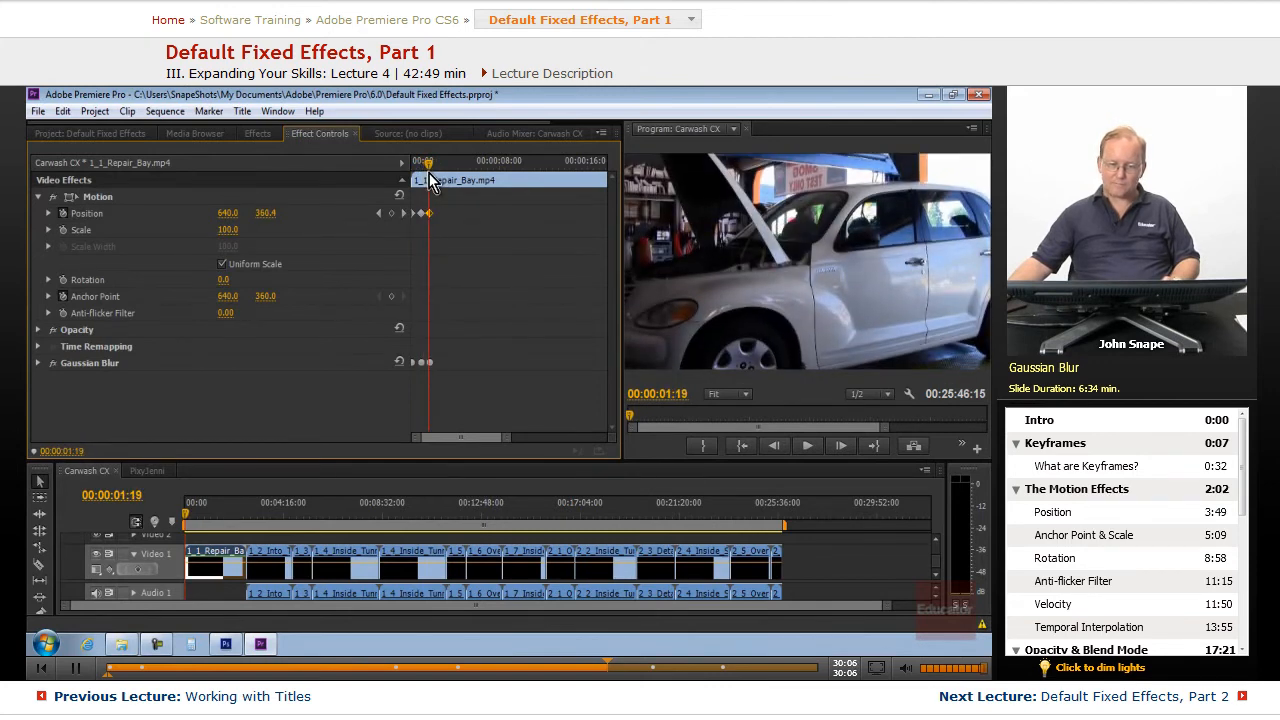
left_click_drag(422, 178, 428, 181)
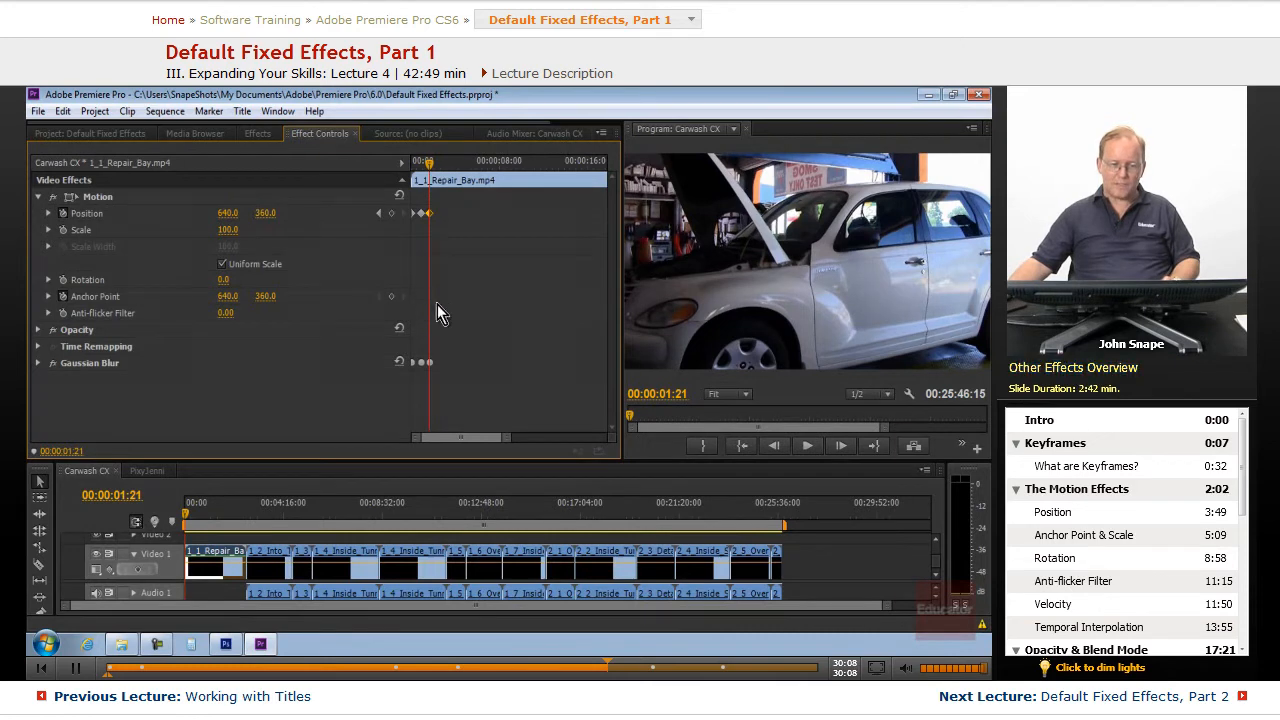
- Examine the video effects available in the Color Correction and Distort categories
left_click(252, 137)
left_click(47, 253)
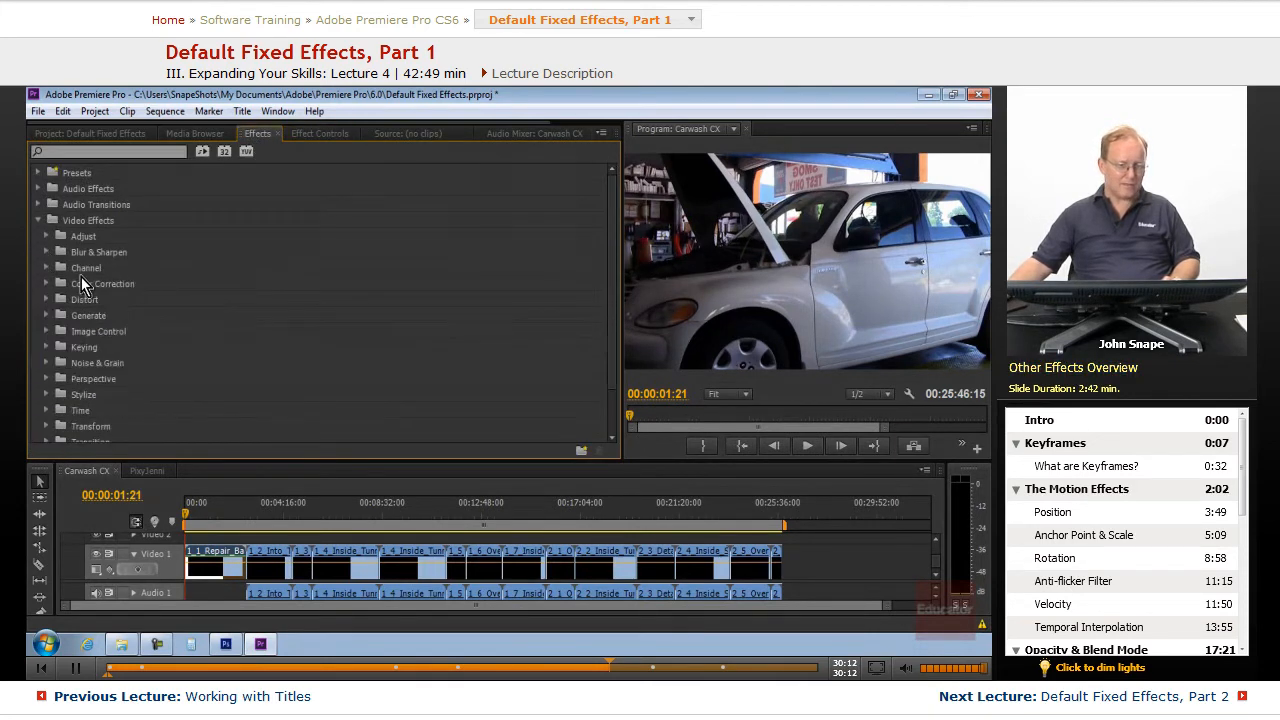
left_click(46, 283)
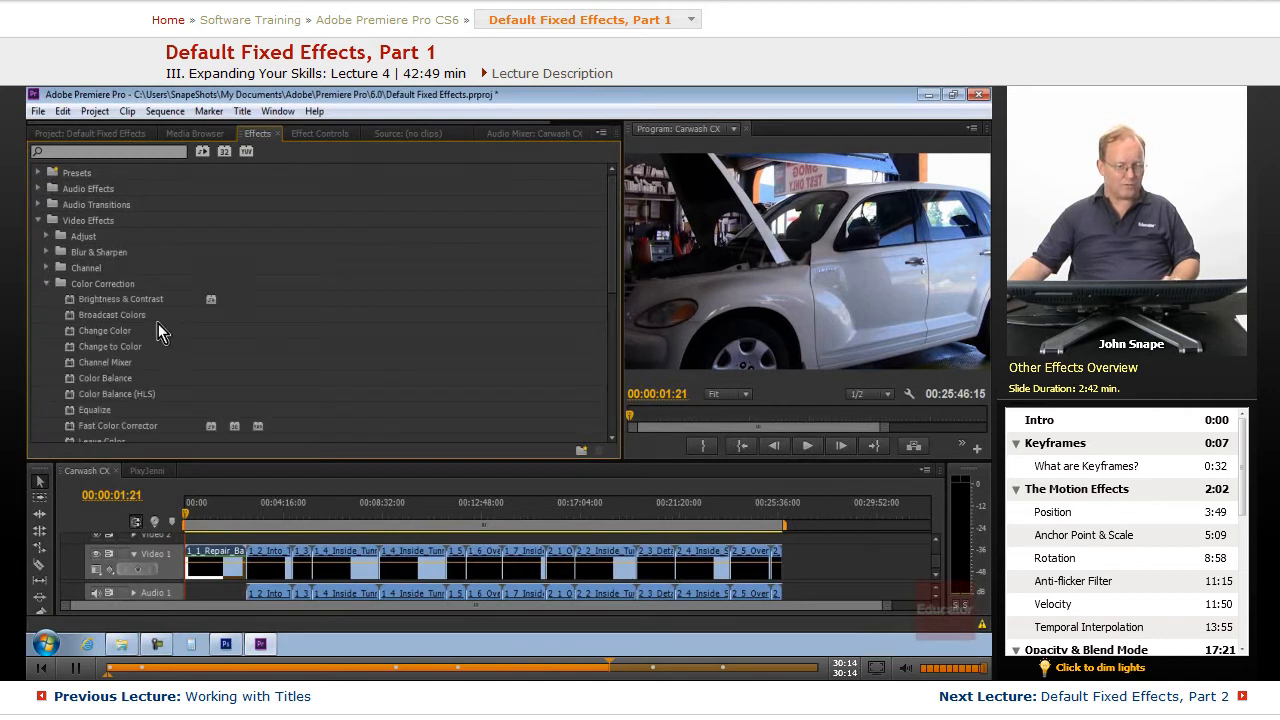
scroll(162, 320, "down", 1)
scroll(116, 350, "down", 4)
scroll(113, 333, "up", 4)
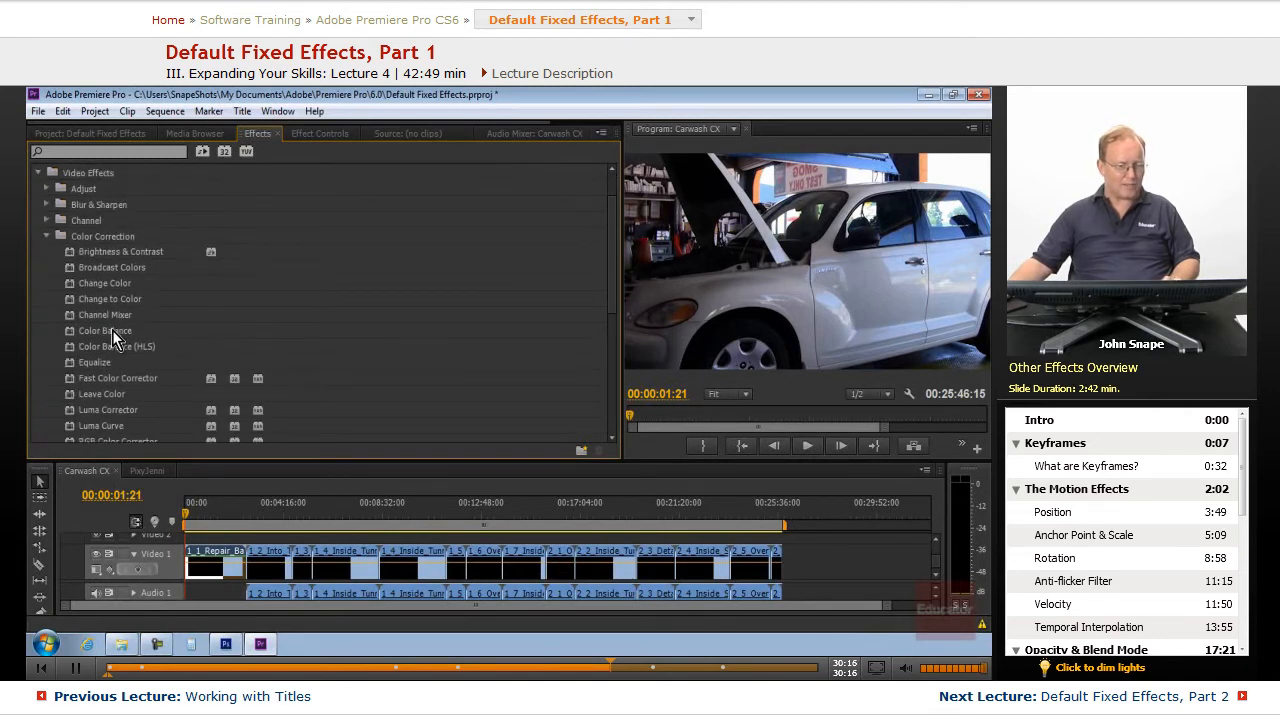
left_click(46, 236)
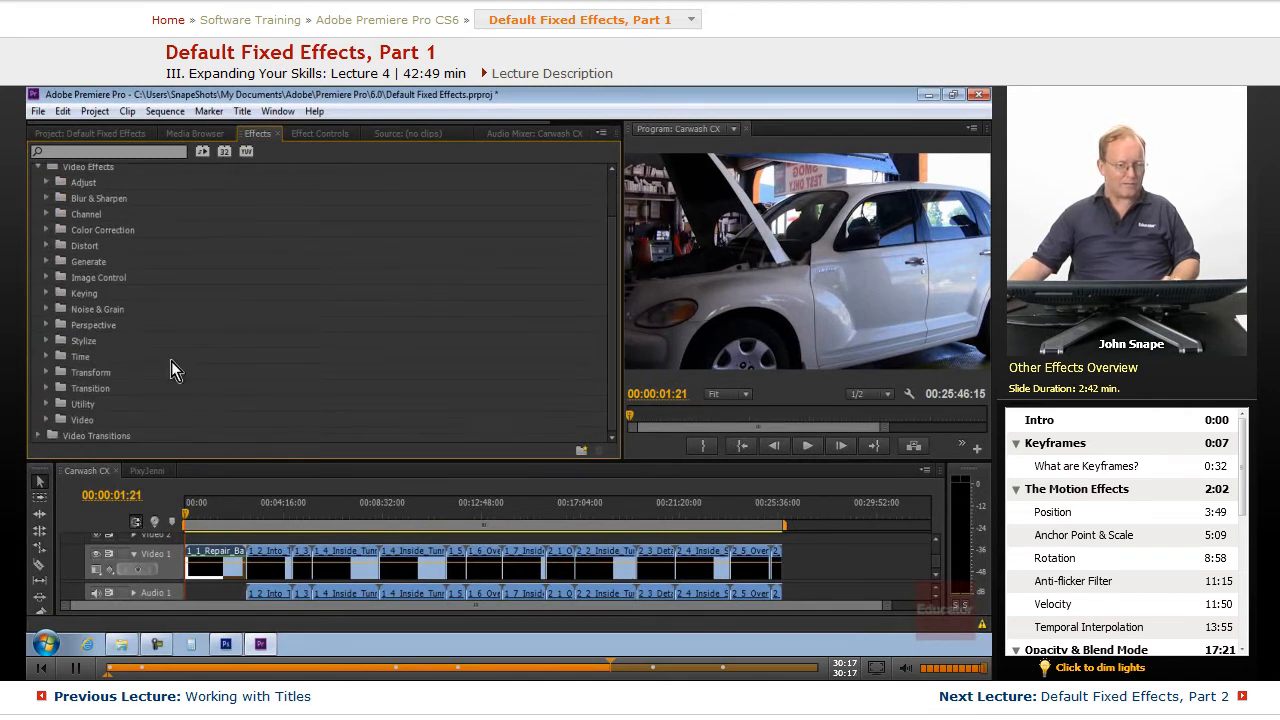
left_click(46, 247)
scroll(220, 368, "down", 1)
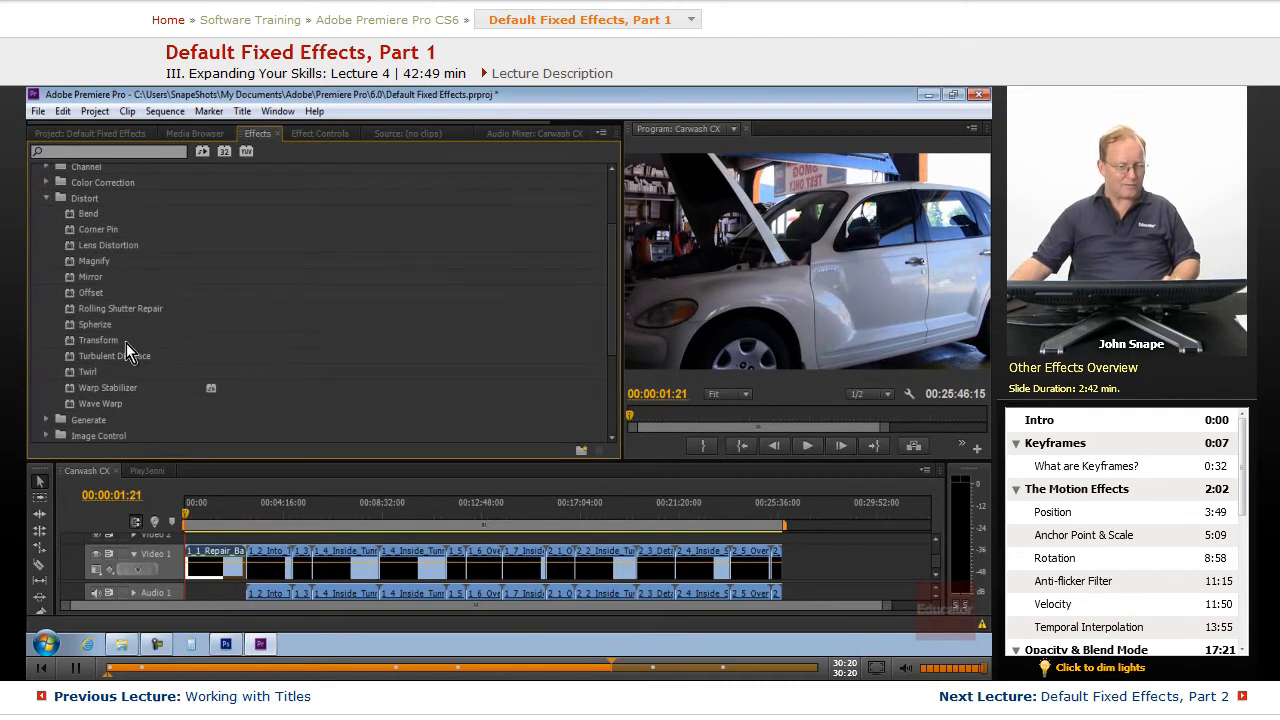
left_click(46, 198)
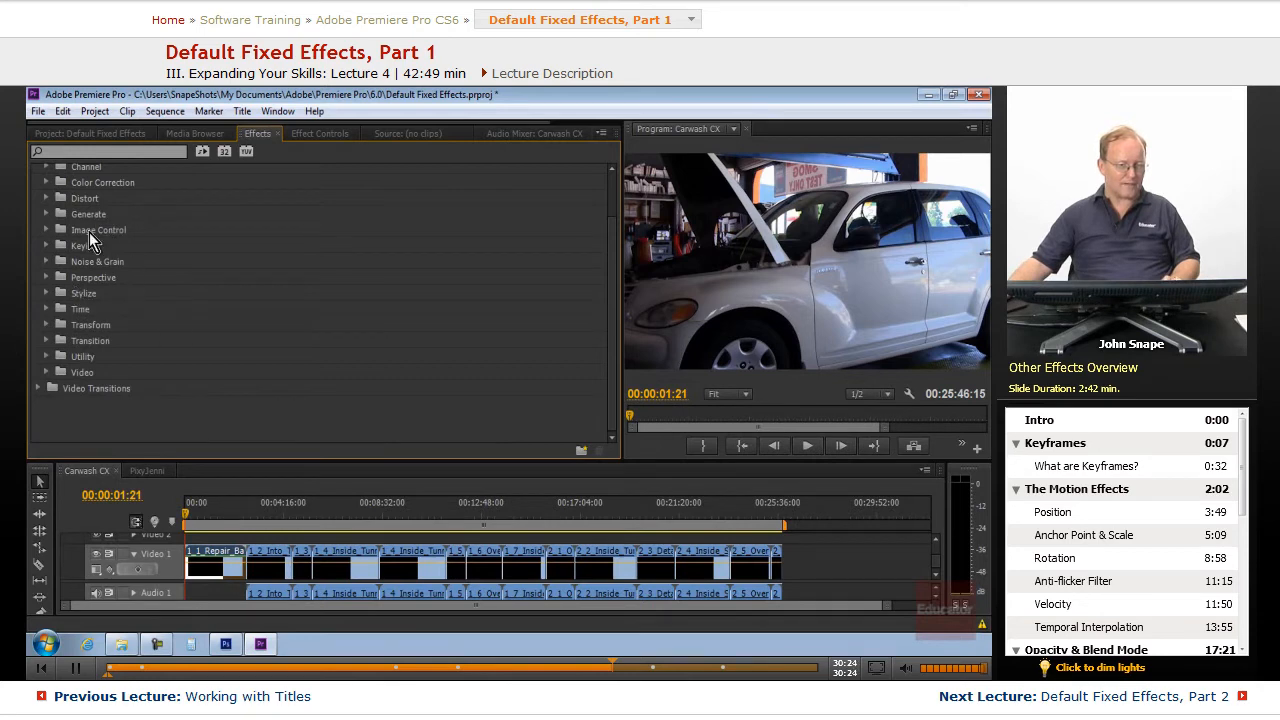
- Examine the video effects available in the Generate and Image Control categories
left_click(46, 214)
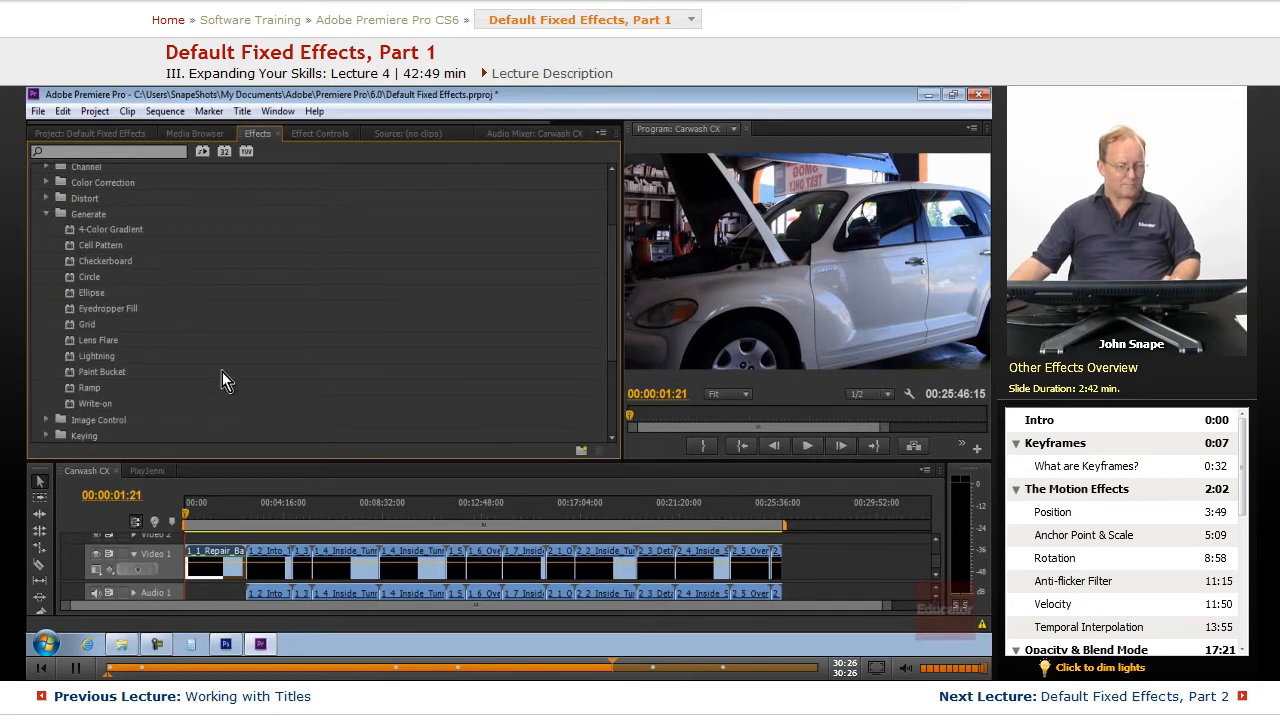
scroll(215, 370, "down", 2)
scroll(200, 330, "up", 2)
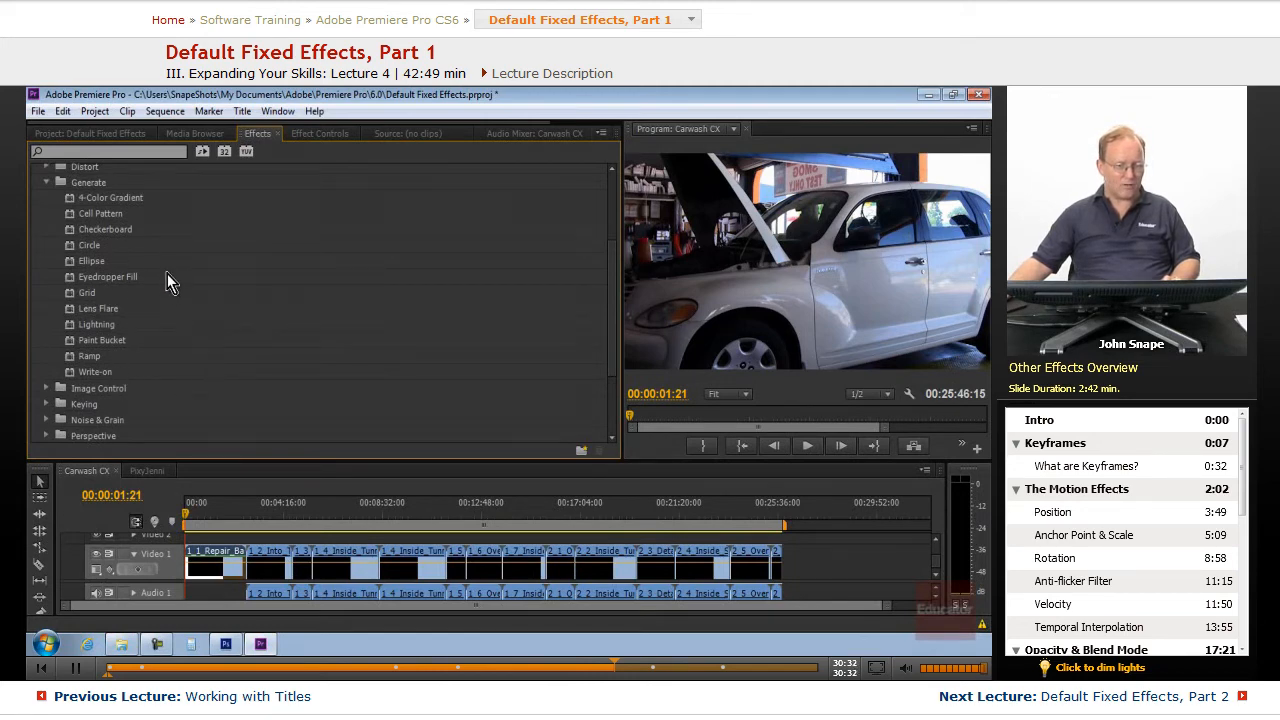
scroll(162, 377, "down", 2)
scroll(160, 377, "down", 2)
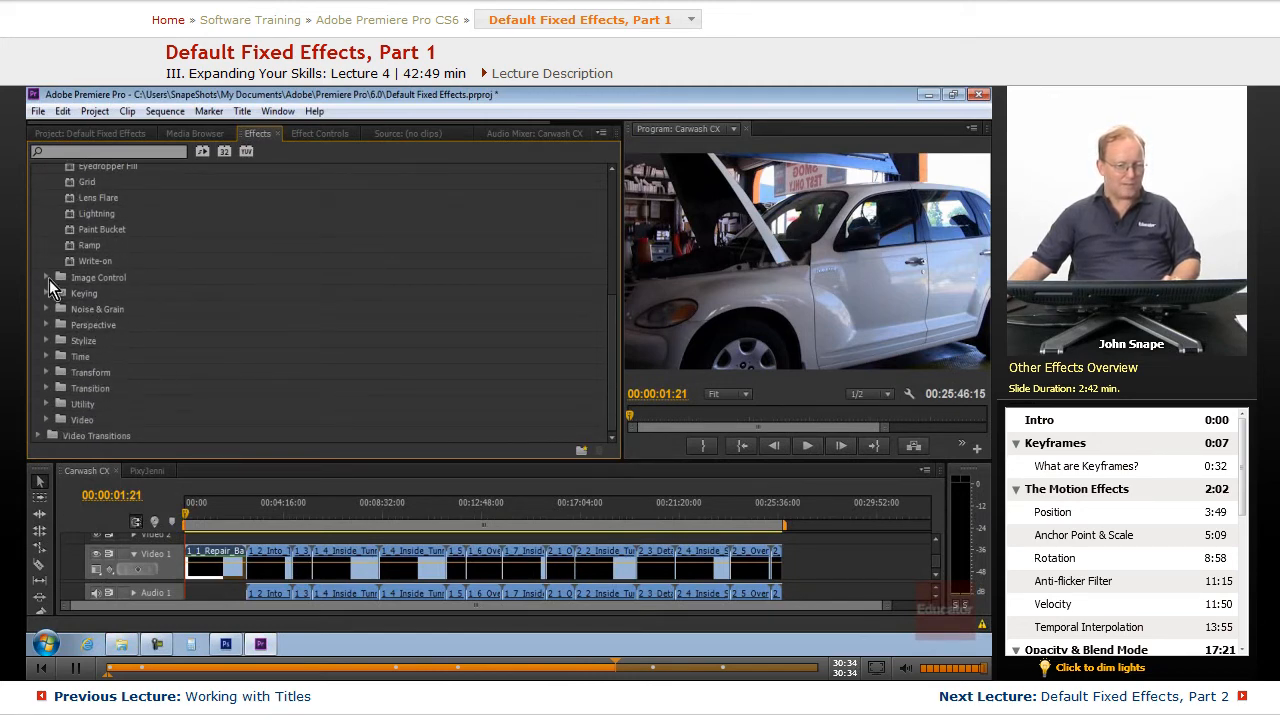
left_click(47, 278)
scroll(180, 335, "down", 2)
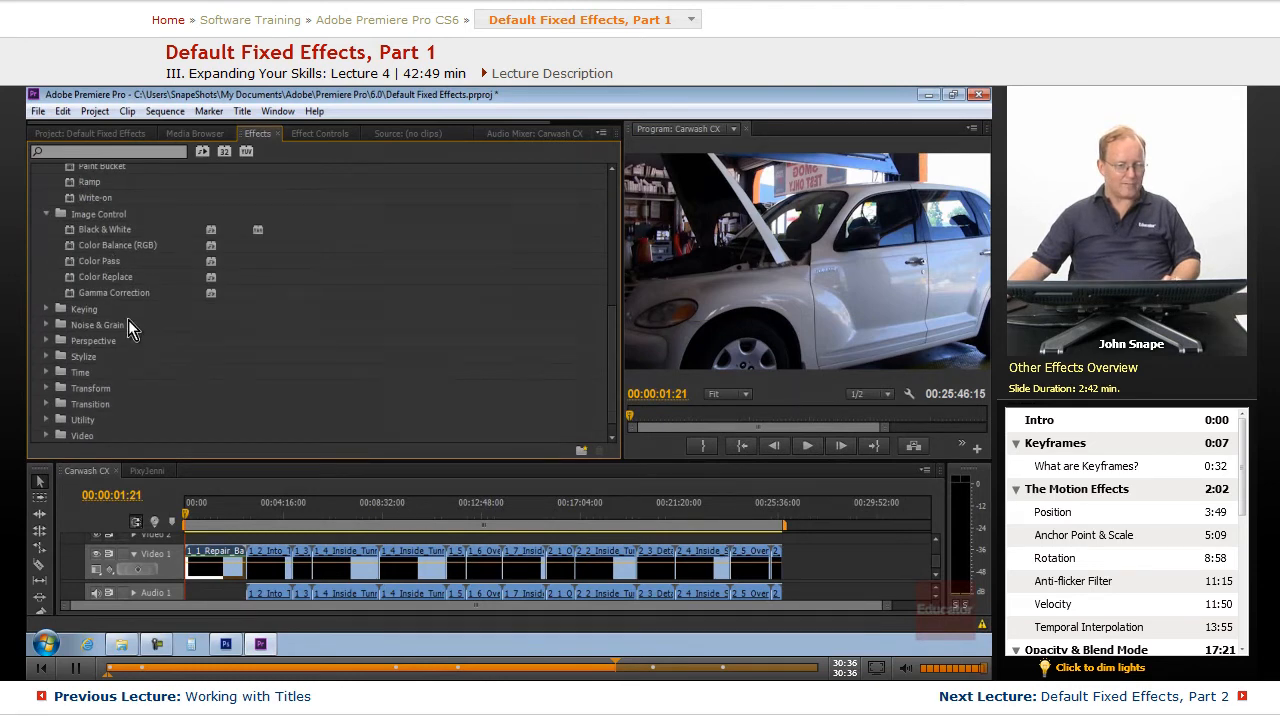
scroll(100, 331, "down", 1)
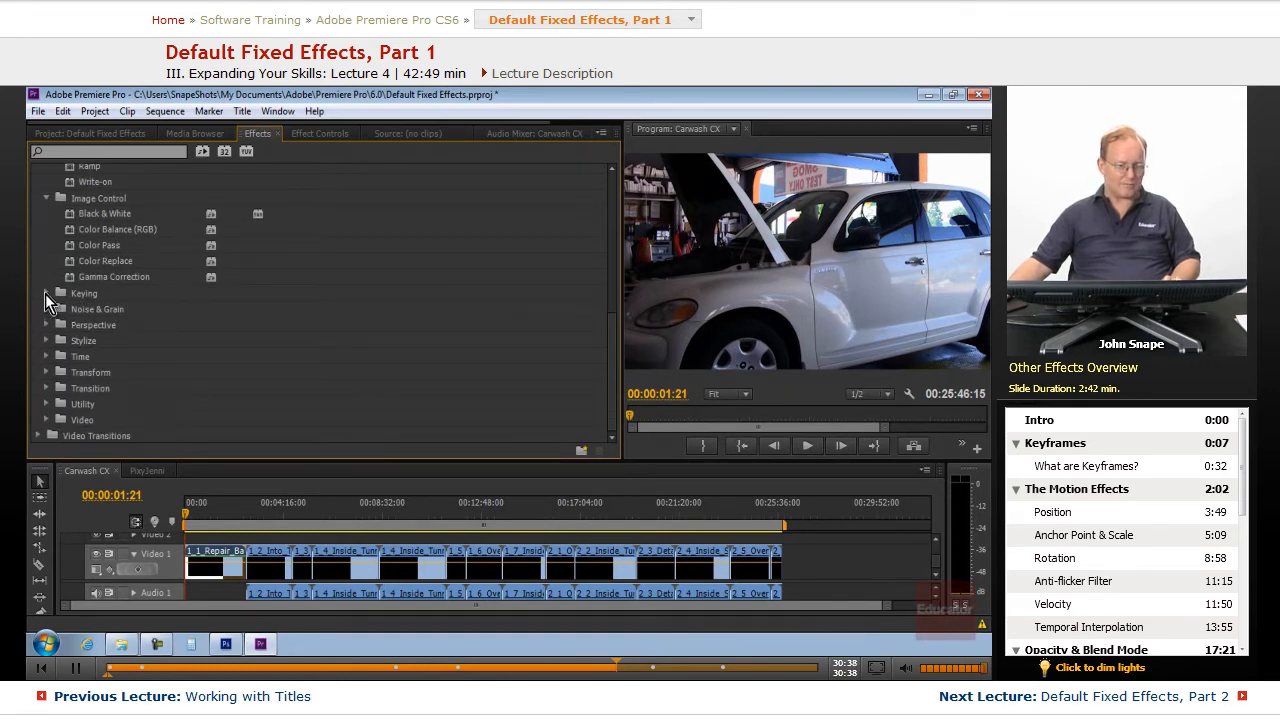
- Examine the Keying effects and narrow the effects list to enlarge the Program monitor
left_click(45, 294)
scroll(160, 338, "down", 6)
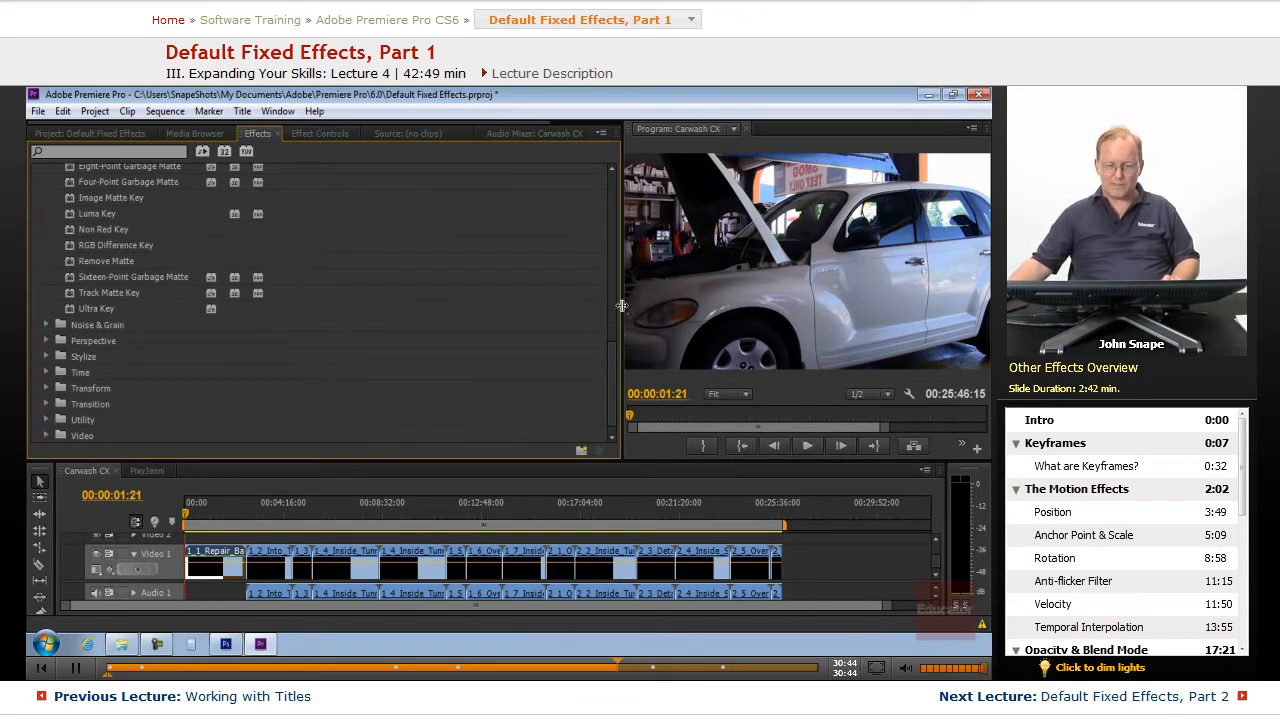
left_click_drag(621, 305, 449, 305)
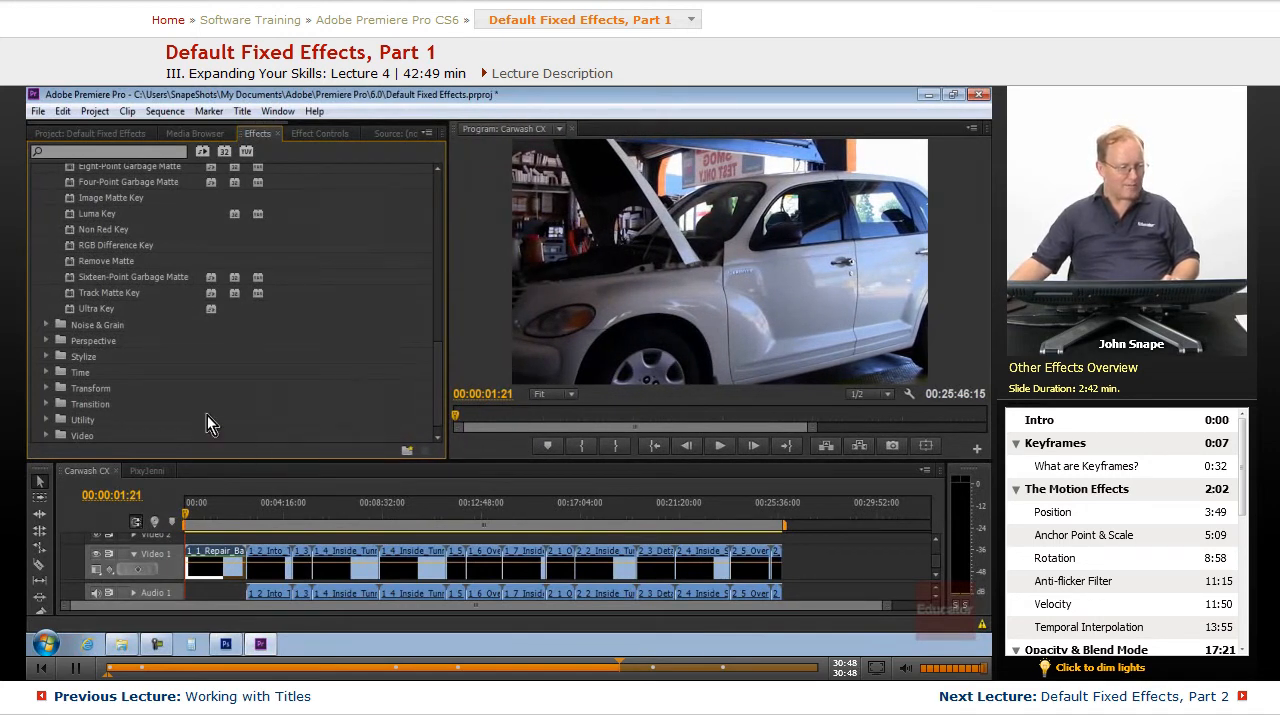
scroll(202, 332, "up", 4)
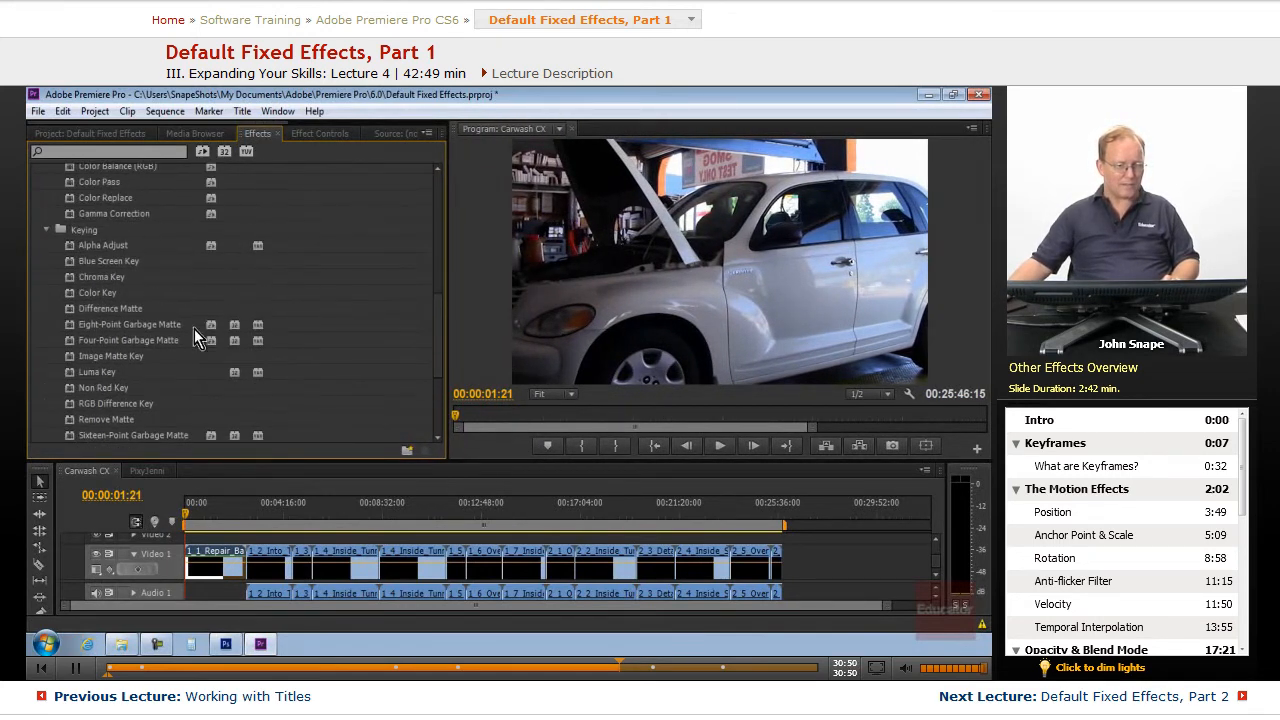
- Collapse the Keying, Image Control and Generate categories, and the whole Video Effects folder
left_click(46, 230)
scroll(130, 291, "up", 3)
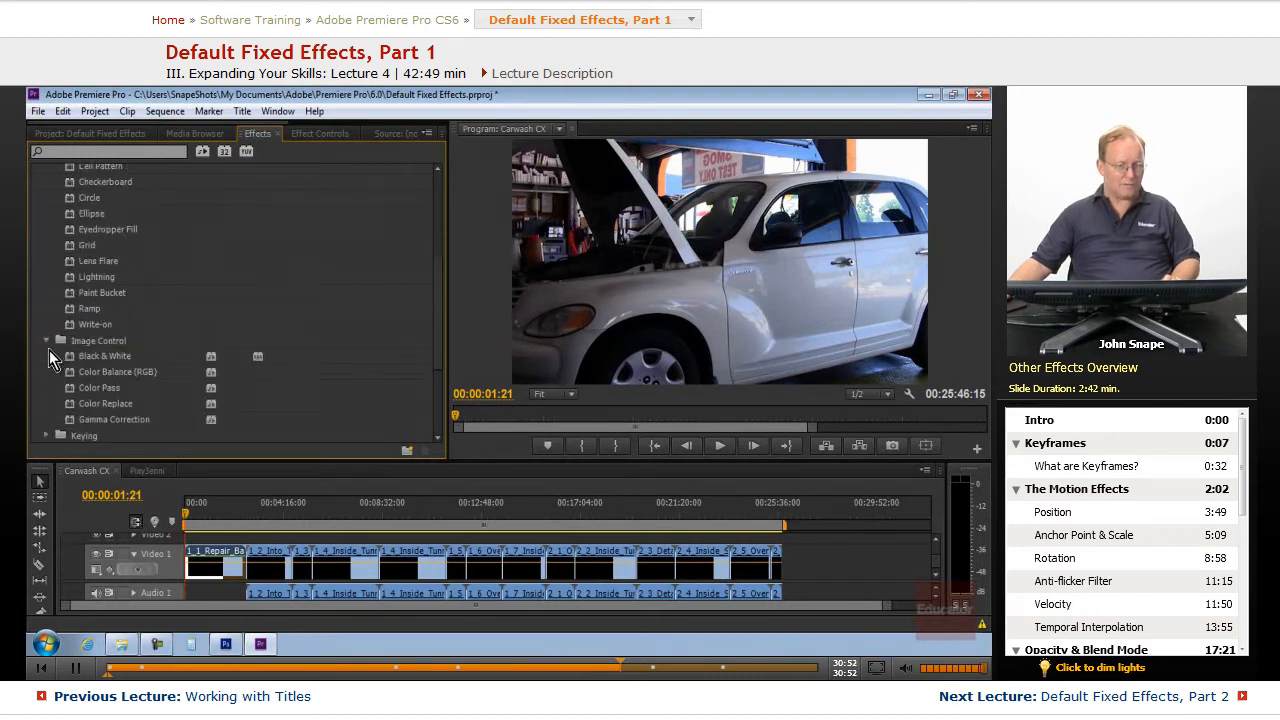
left_click(47, 341)
scroll(91, 330, "up", 2)
left_click(50, 199)
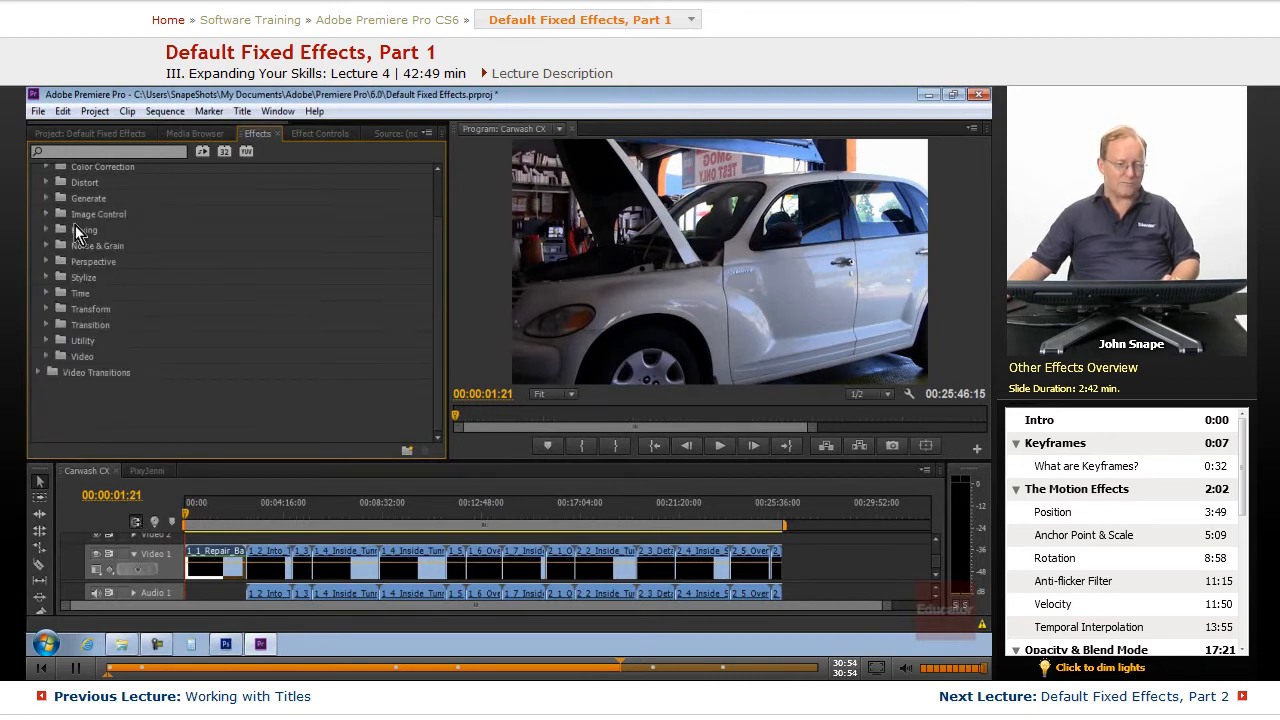
scroll(128, 281, "up", 3)
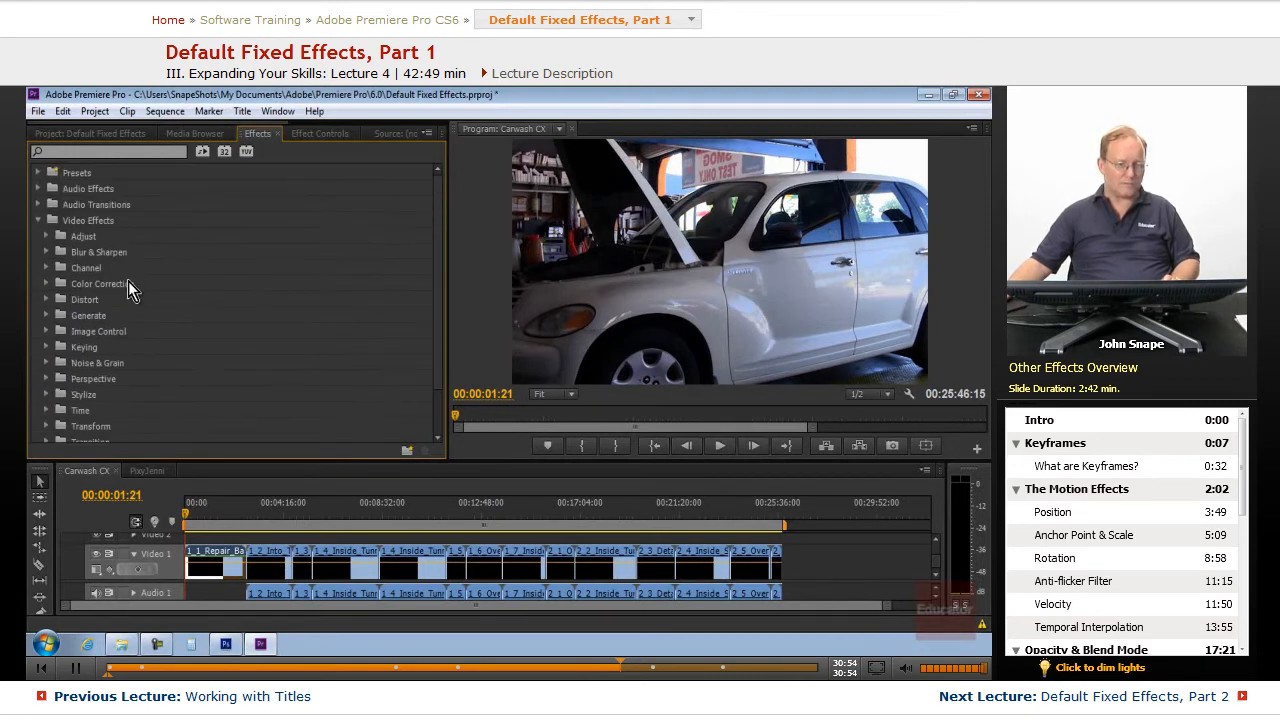
left_click(38, 221)
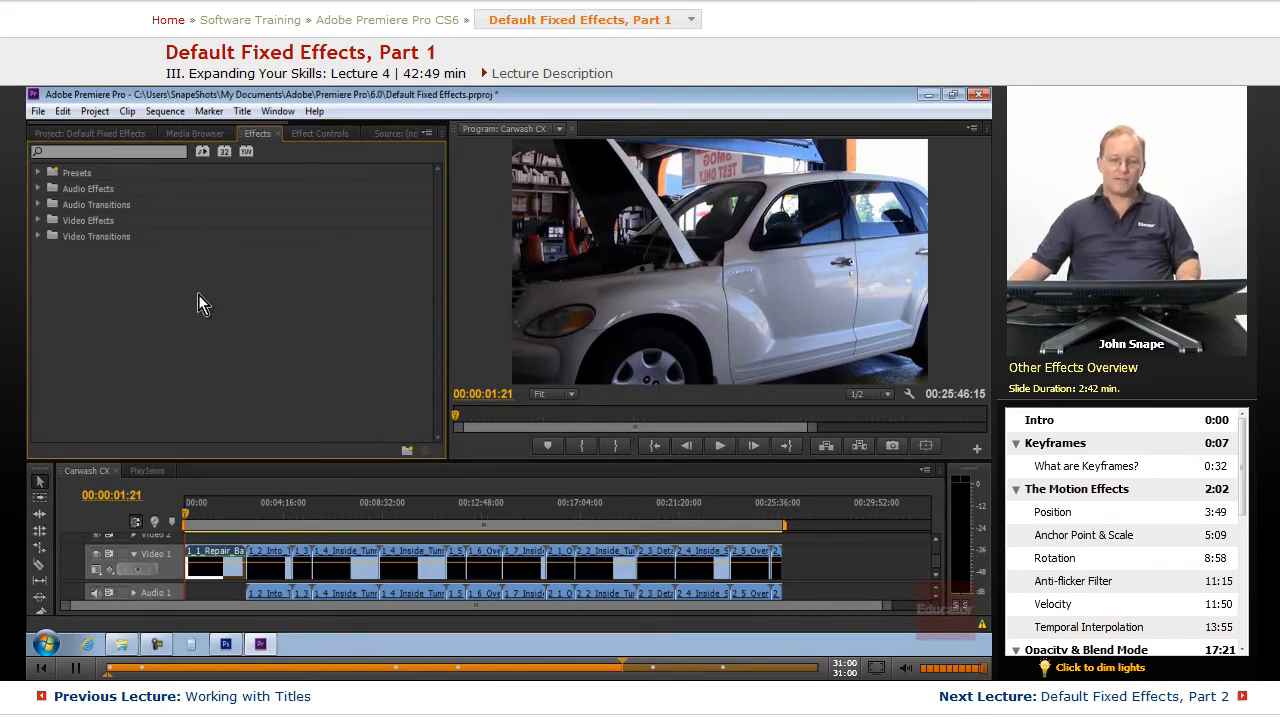
- Expand the Video Effects folder again and review the Generate effects, such as Lens Flare and Lightning
left_click(38, 222)
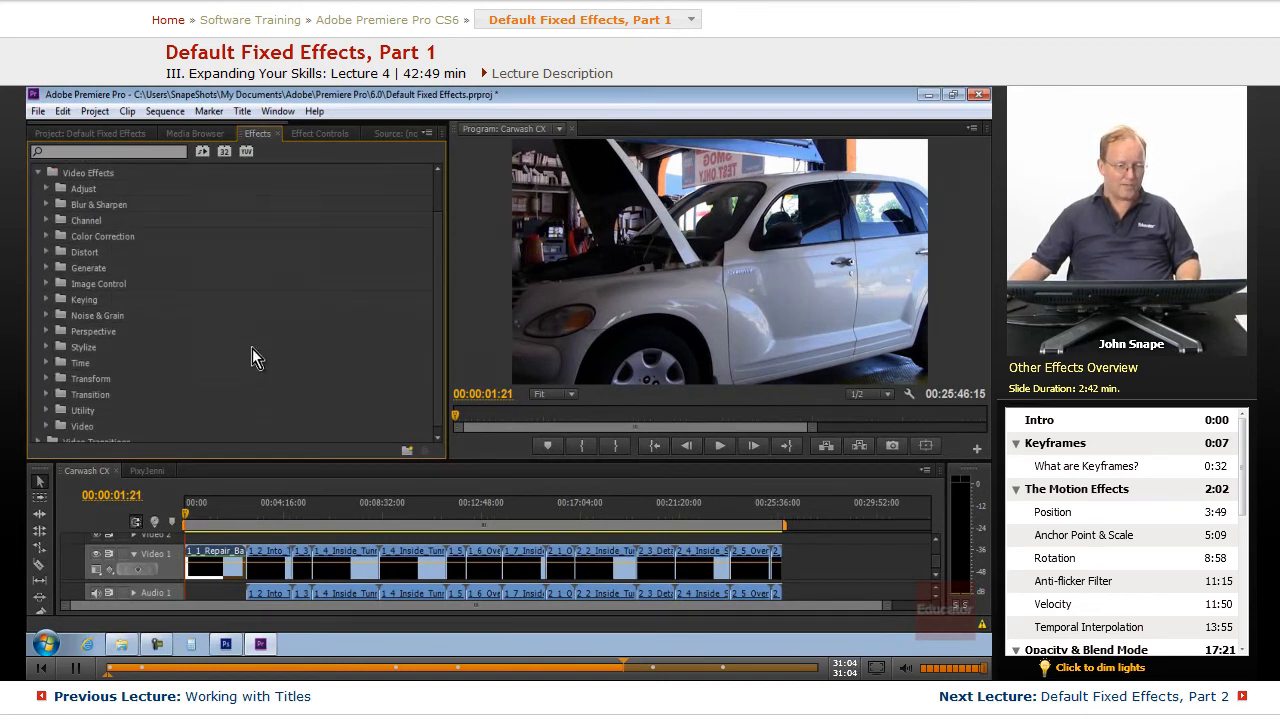
scroll(252, 348, "down", 1)
left_click(48, 263)
scroll(170, 320, "down", 1)
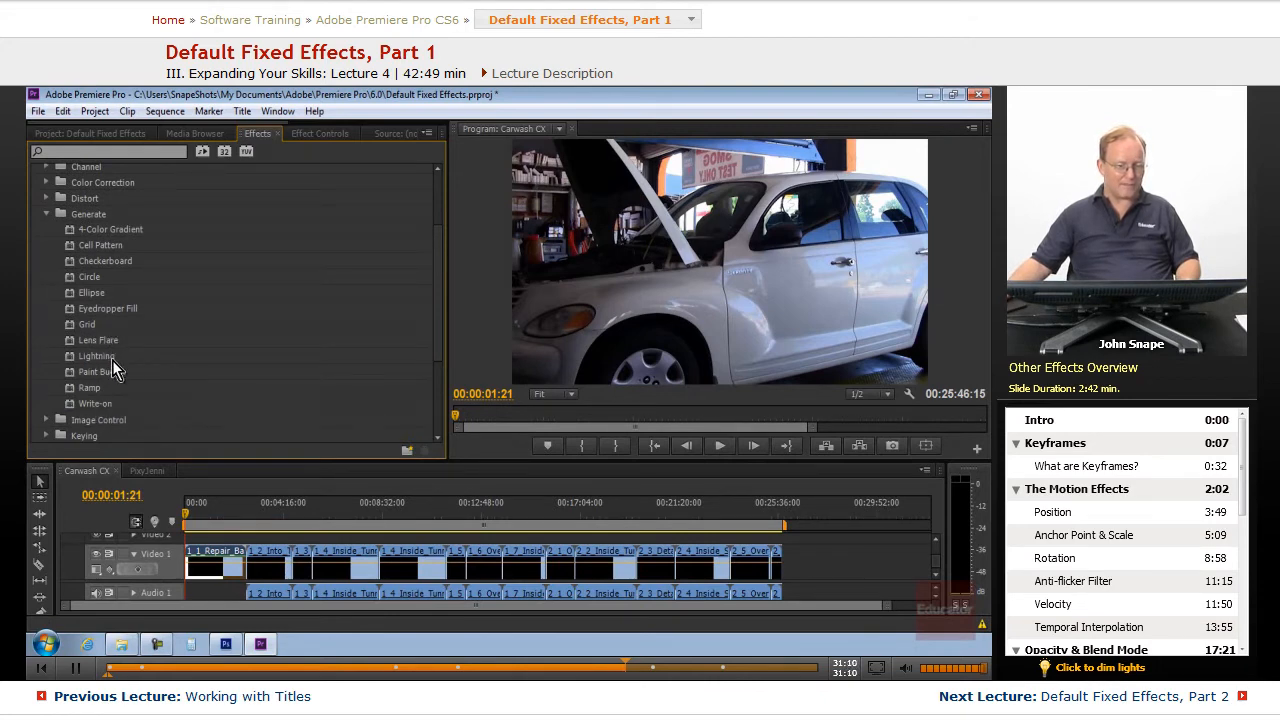
left_click(46, 214)
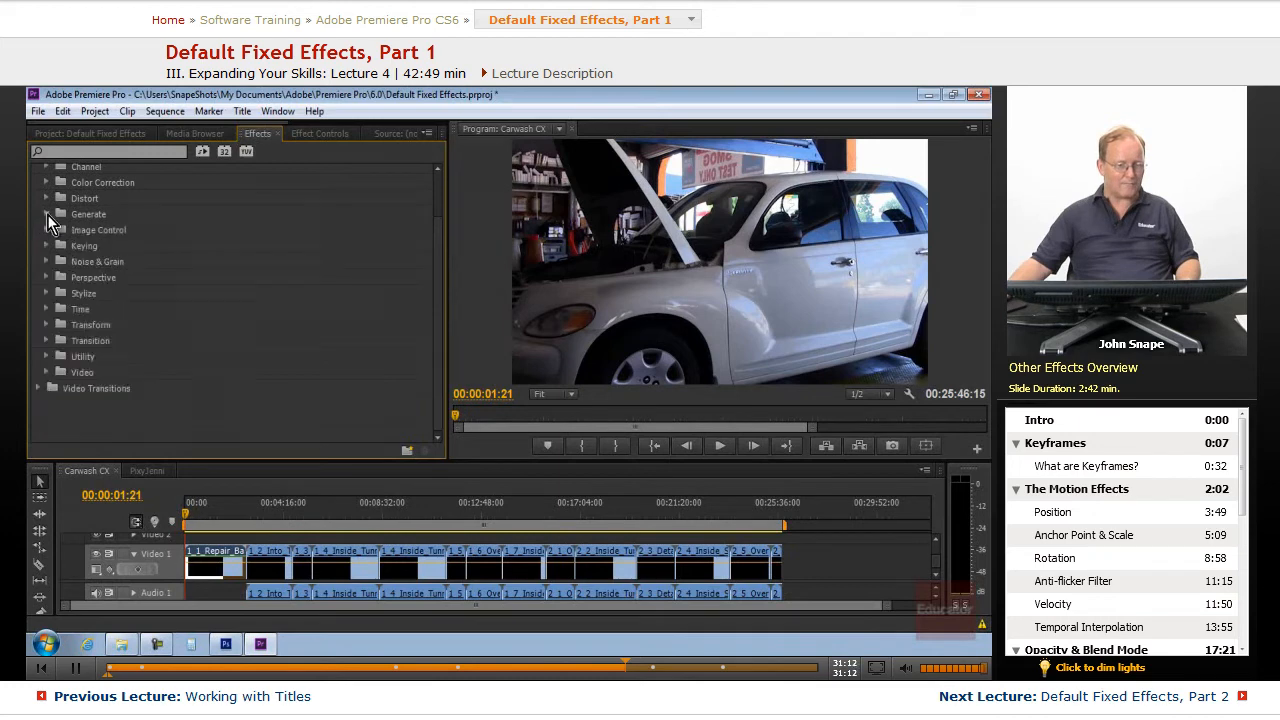
- Review the effects in the Video, Utility and Transition categories, collapsing each one after viewing it
left_click(46, 372)
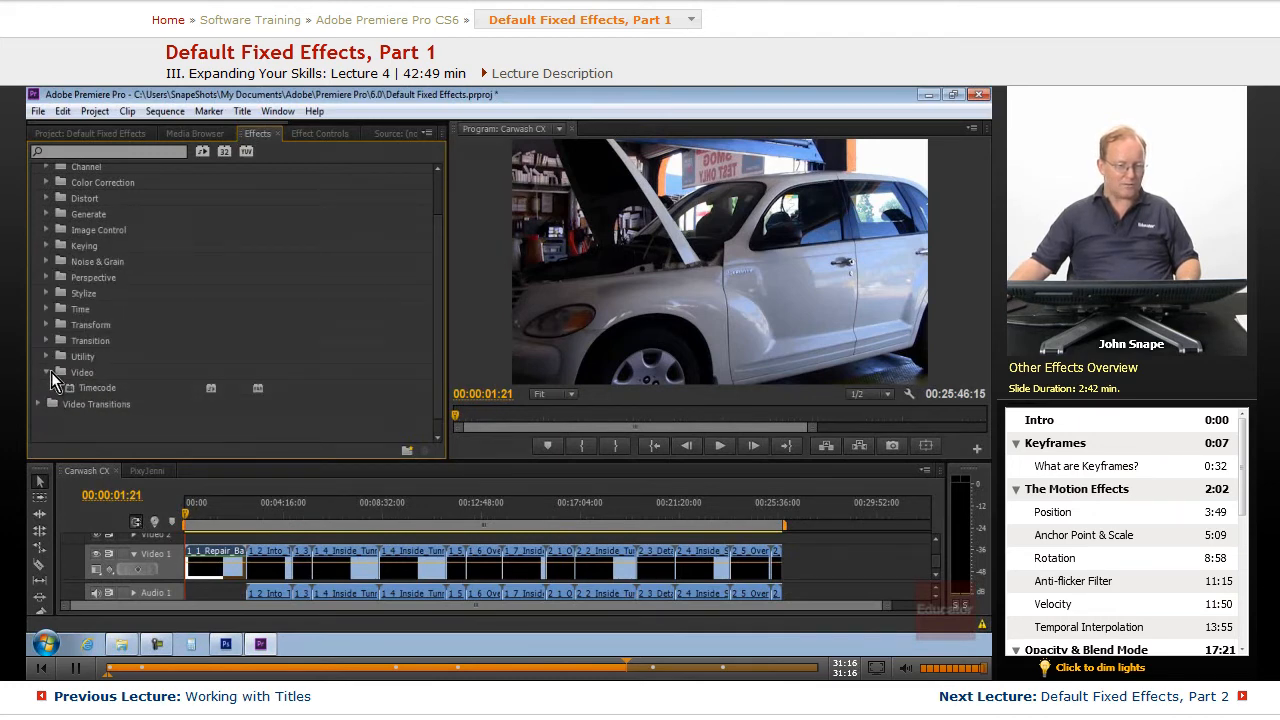
left_click(47, 373)
left_click(45, 357)
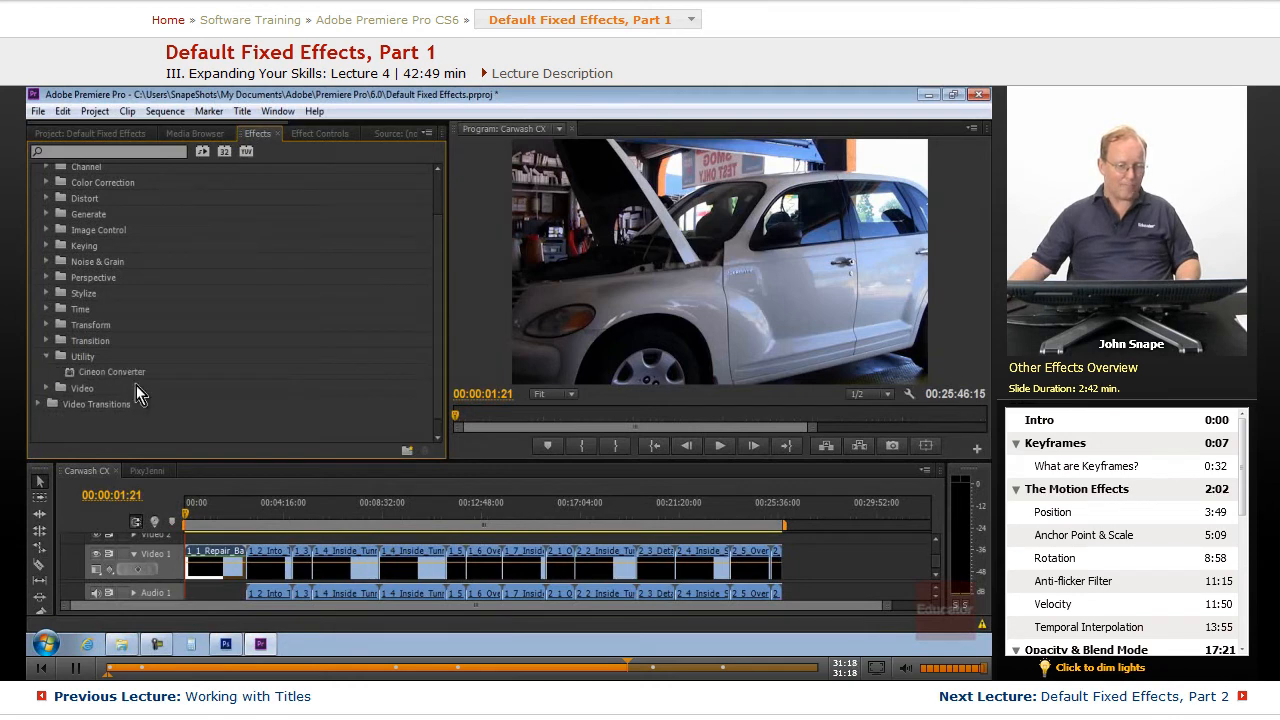
left_click(46, 356)
left_click(46, 341)
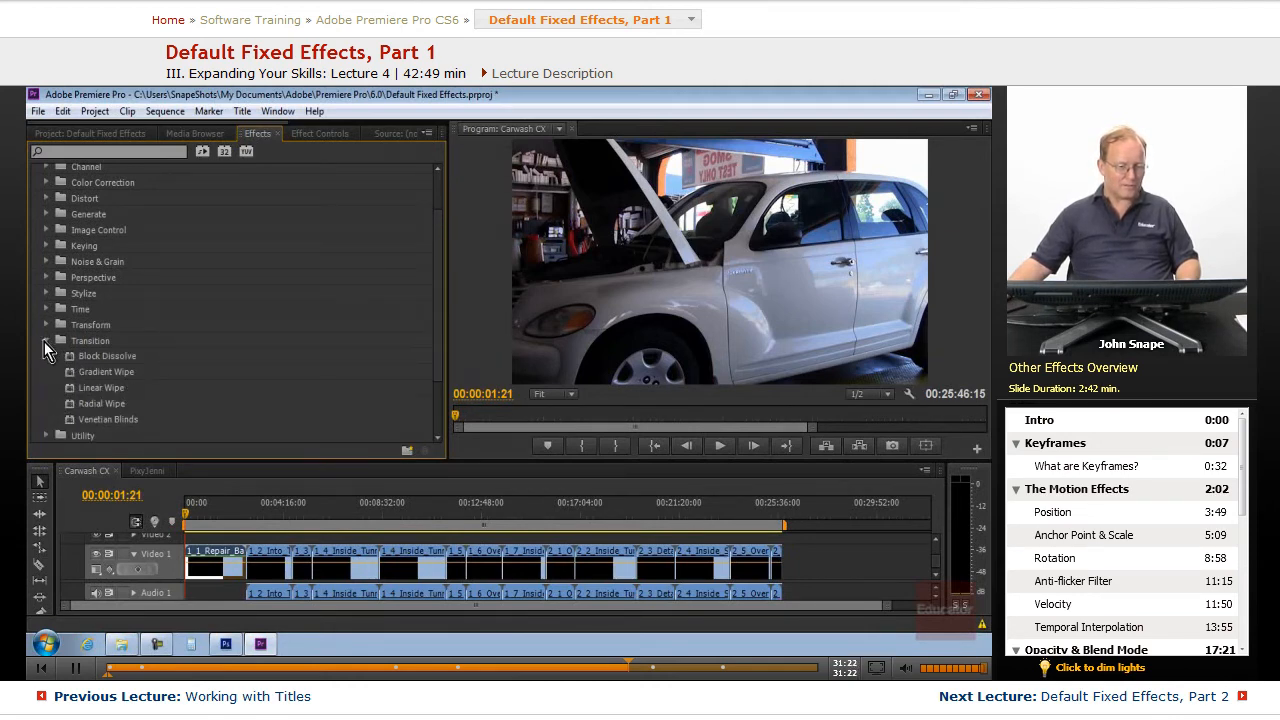
left_click(46, 341)
- Review the Transform effects, including Crop, Edge Feather and the flip effects, and collapse the category
left_click(46, 325)
scroll(140, 362, "down", 1)
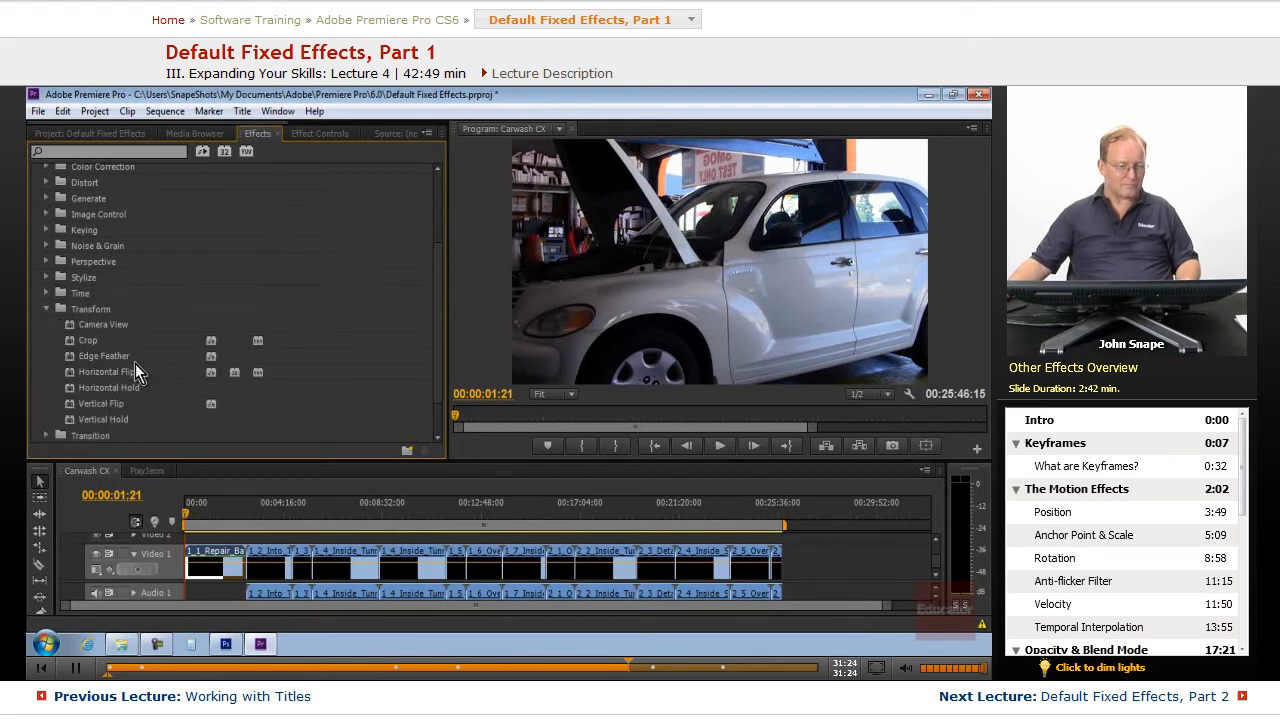
scroll(140, 365, "down", 1)
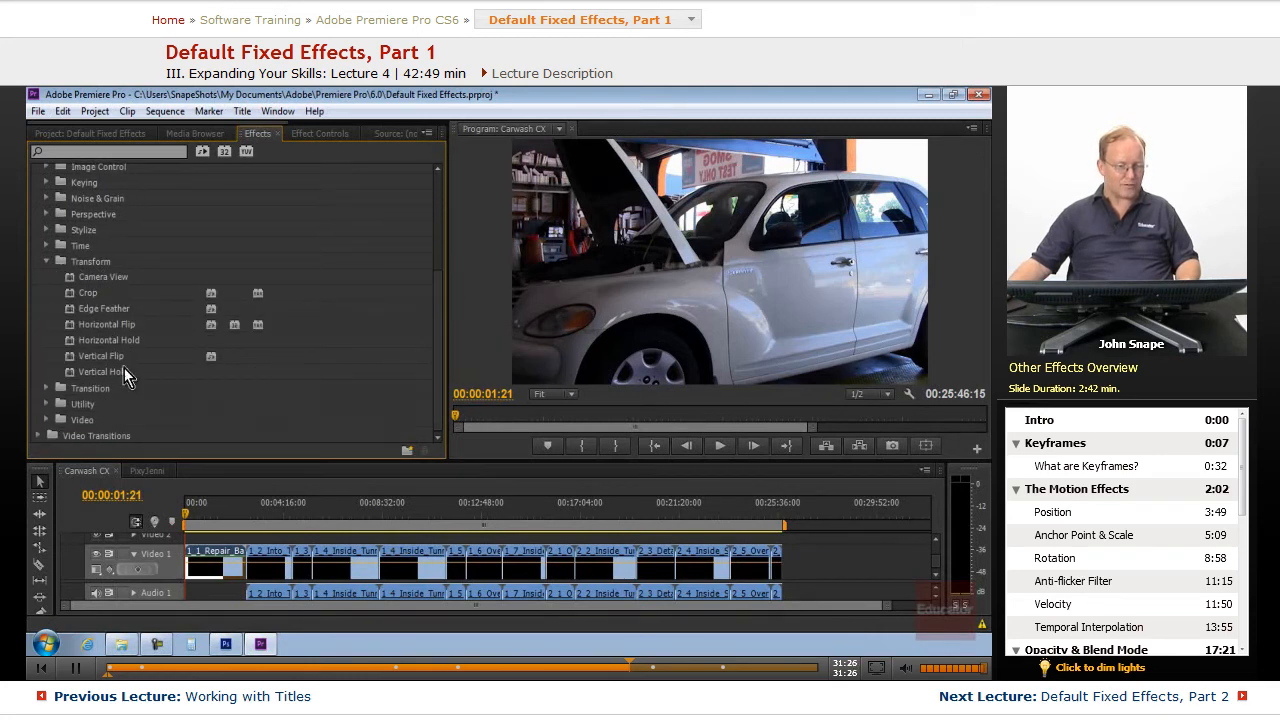
scroll(105, 299, "up", 1)
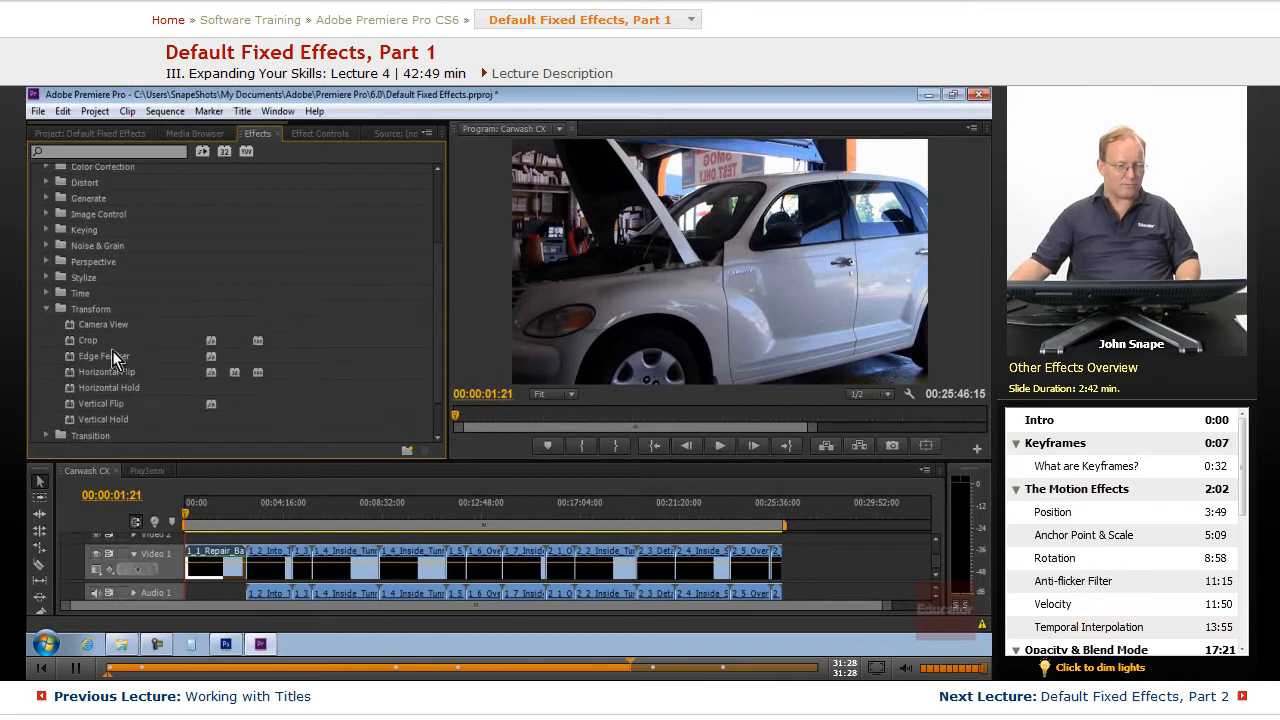
left_click(47, 310)
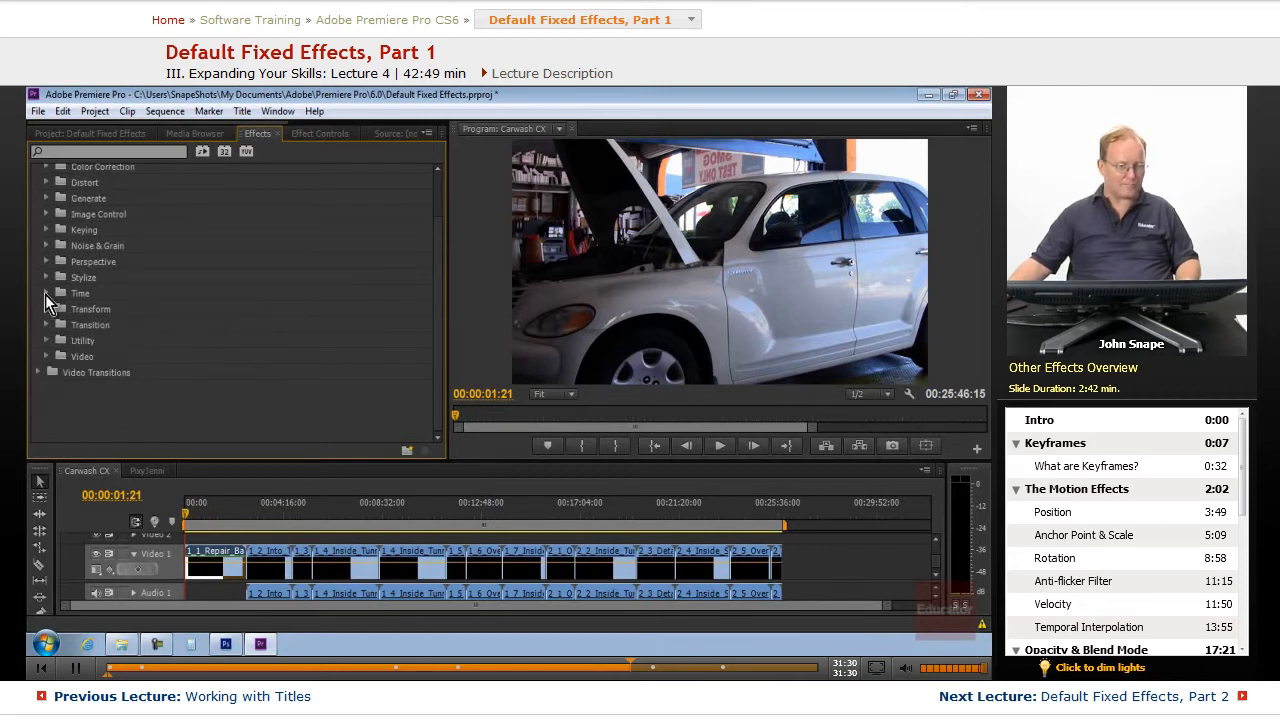
- Review the effects in the Time category, collapse it, and look through the Stylize effects
left_click(46, 293)
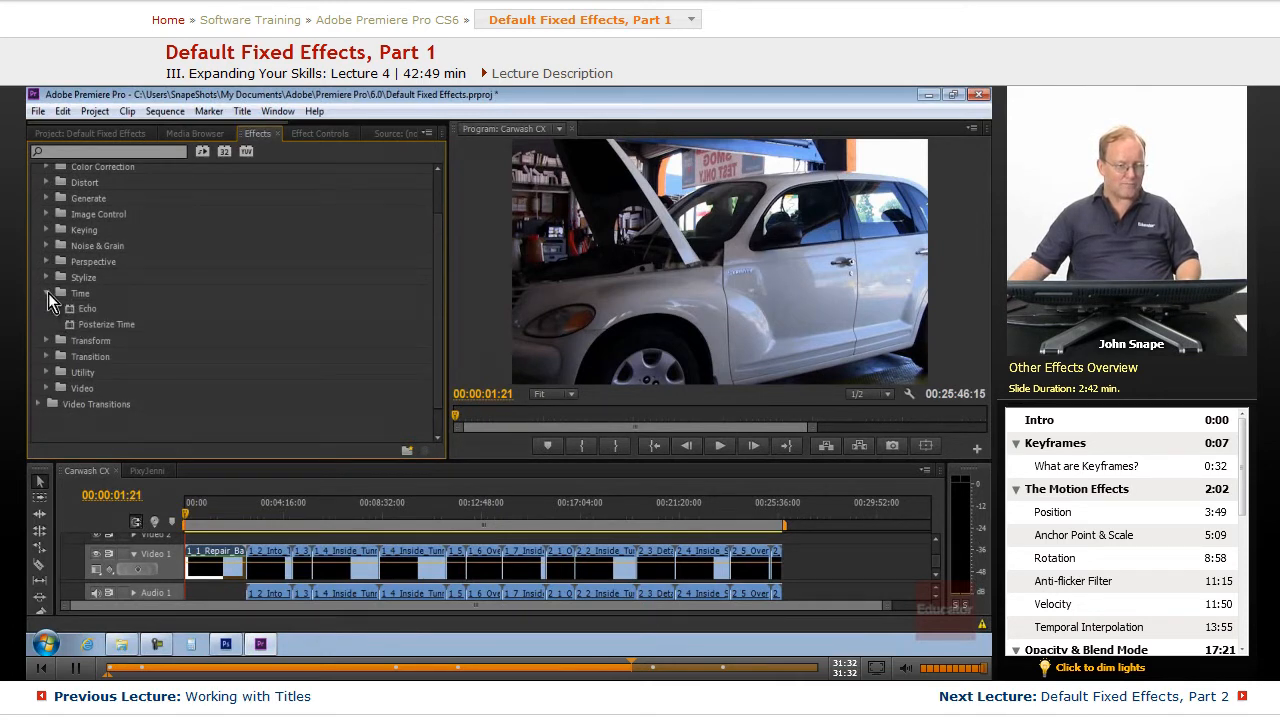
left_click(47, 293)
left_click(47, 278)
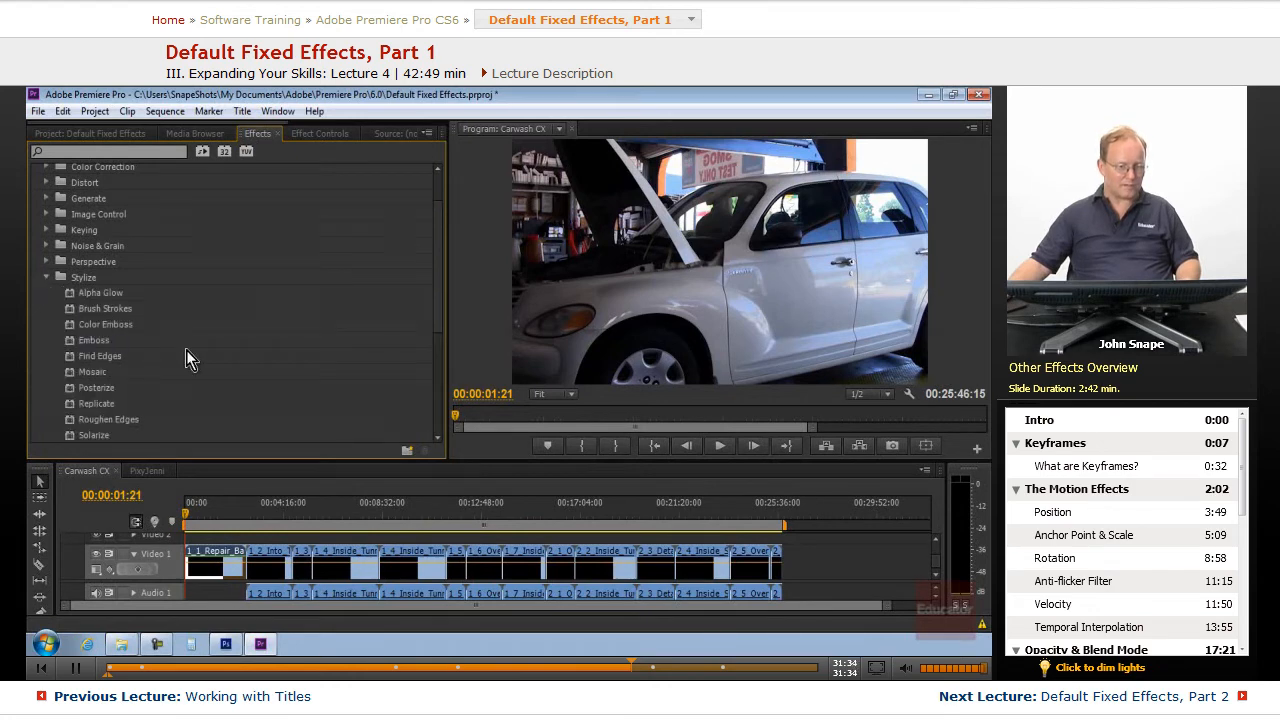
scroll(180, 350, "down", 2)
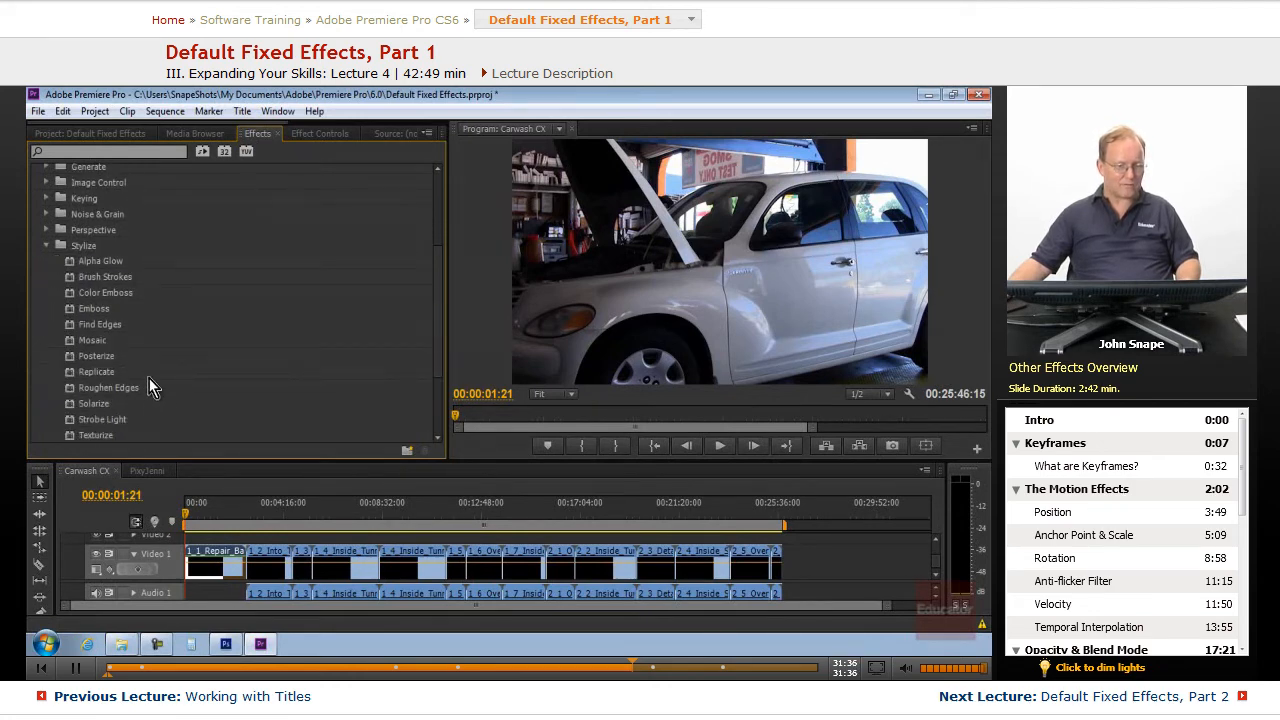
- Look through the remaining Stylize effects, from Alpha Glow to Threshold, and collapse the category
scroll(148, 387, "down", 3)
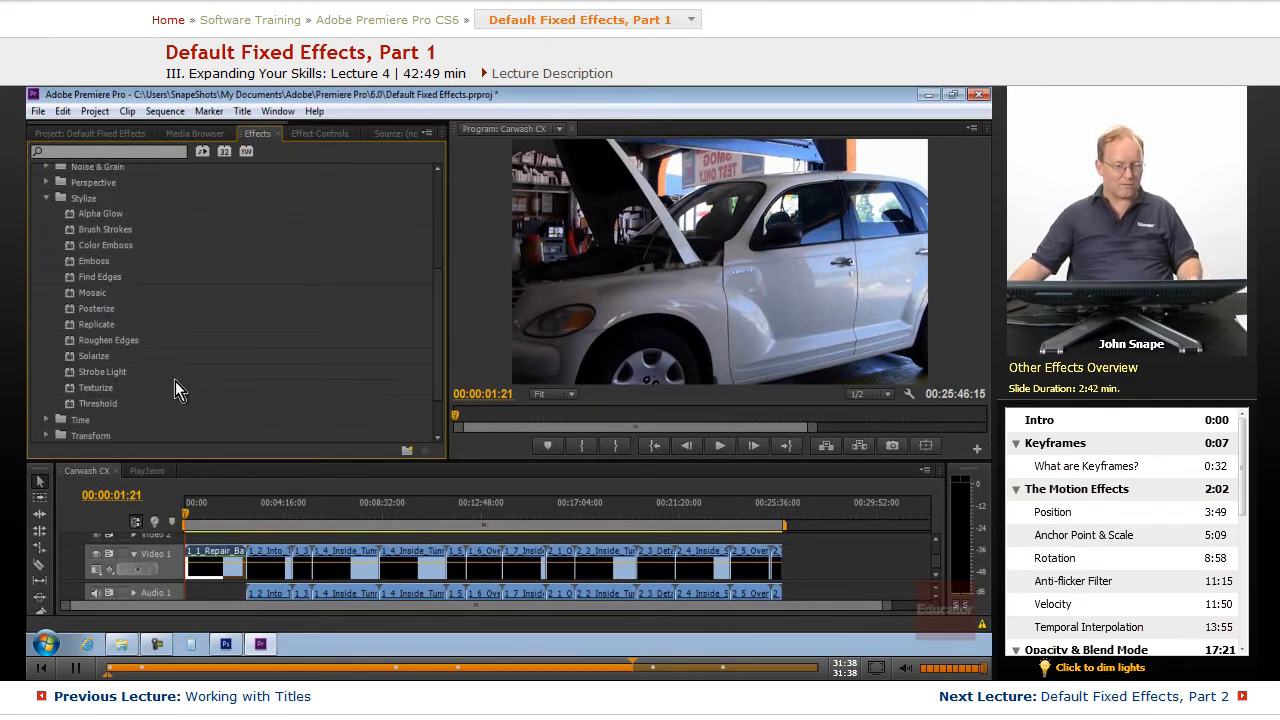
scroll(160, 360, "up", 2)
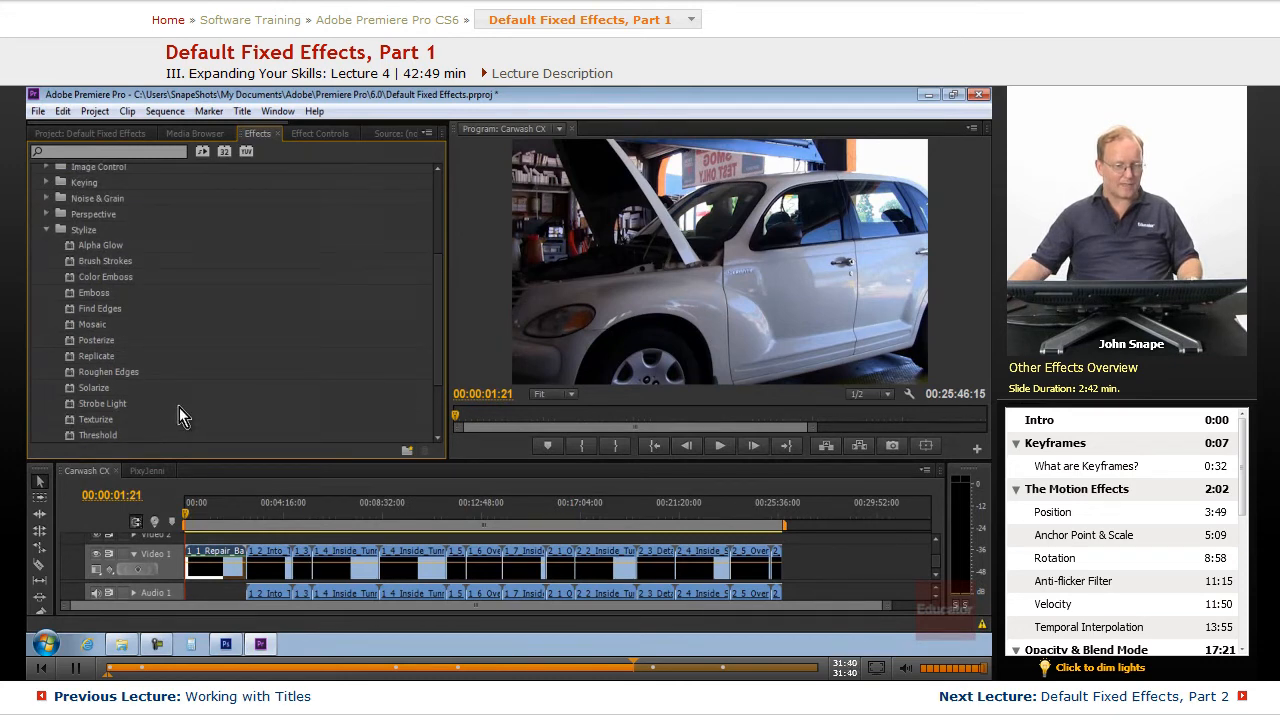
scroll(181, 410, "down", 3)
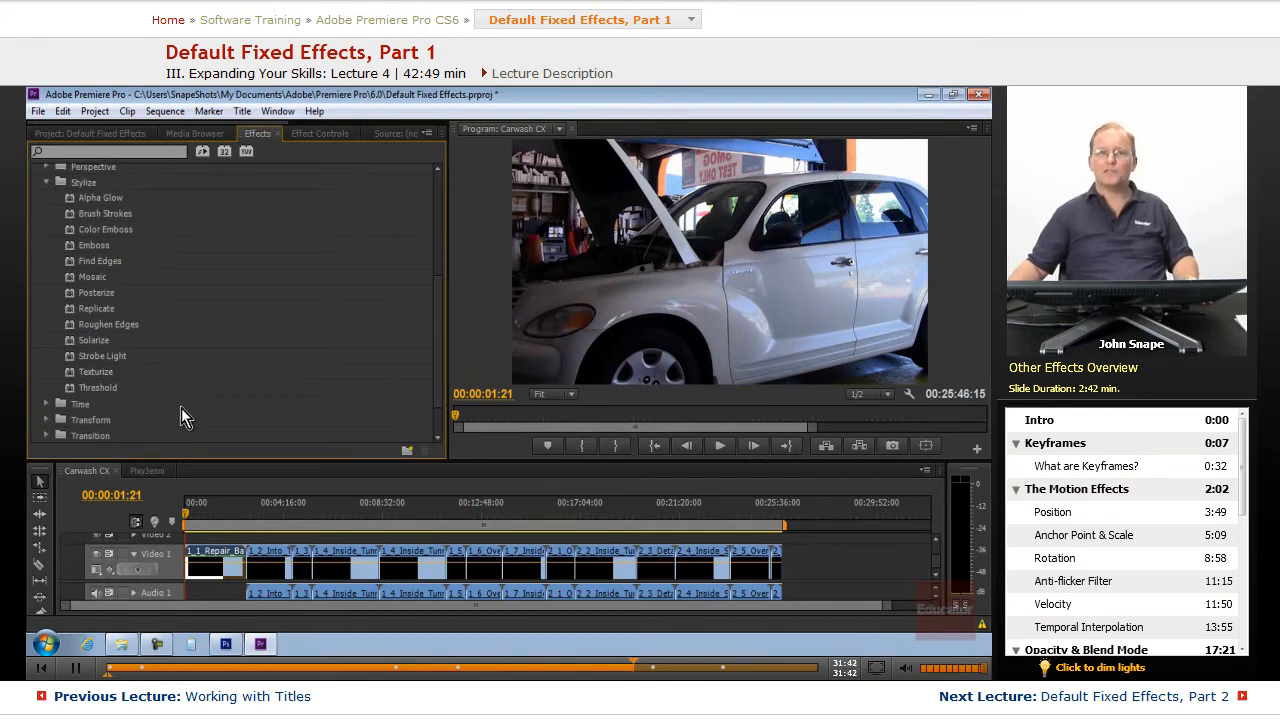
scroll(47, 291, "up", 3)
left_click(46, 230)
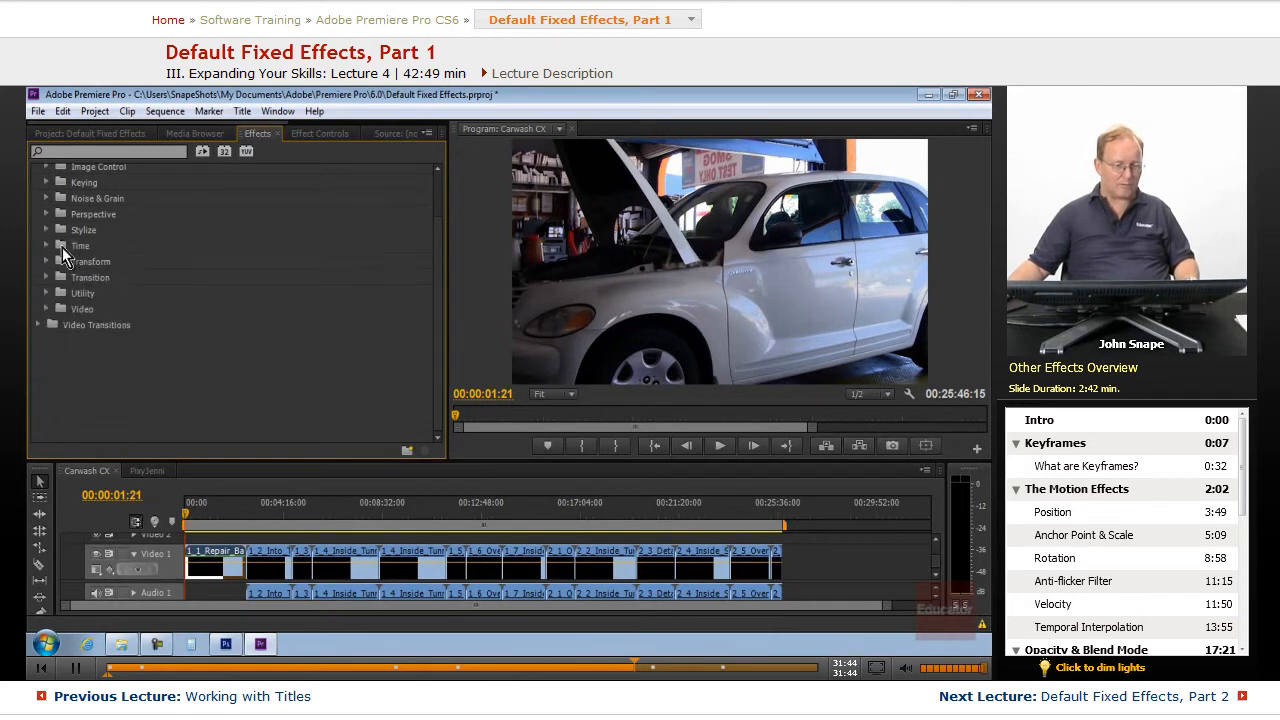
- Search the effects for "garb" to find the garbage mattes, and clear the search
scroll(124, 287, "up", 3)
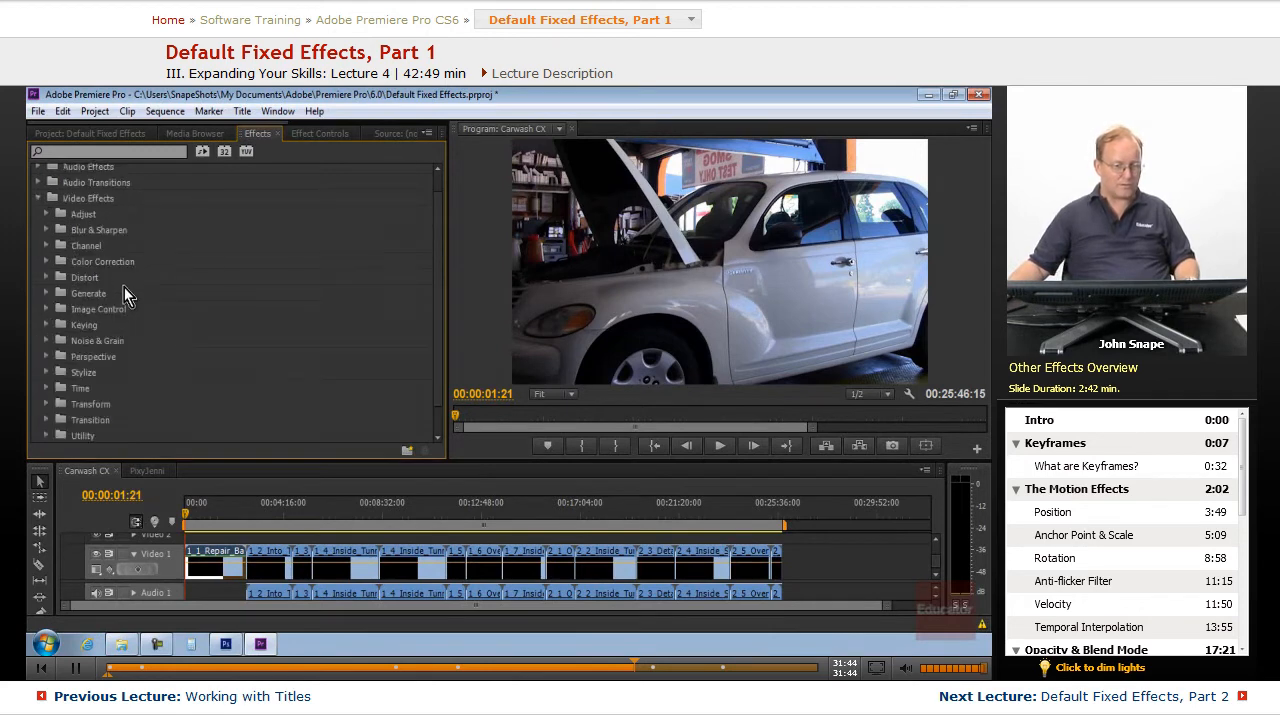
left_click(47, 292)
left_click(47, 292)
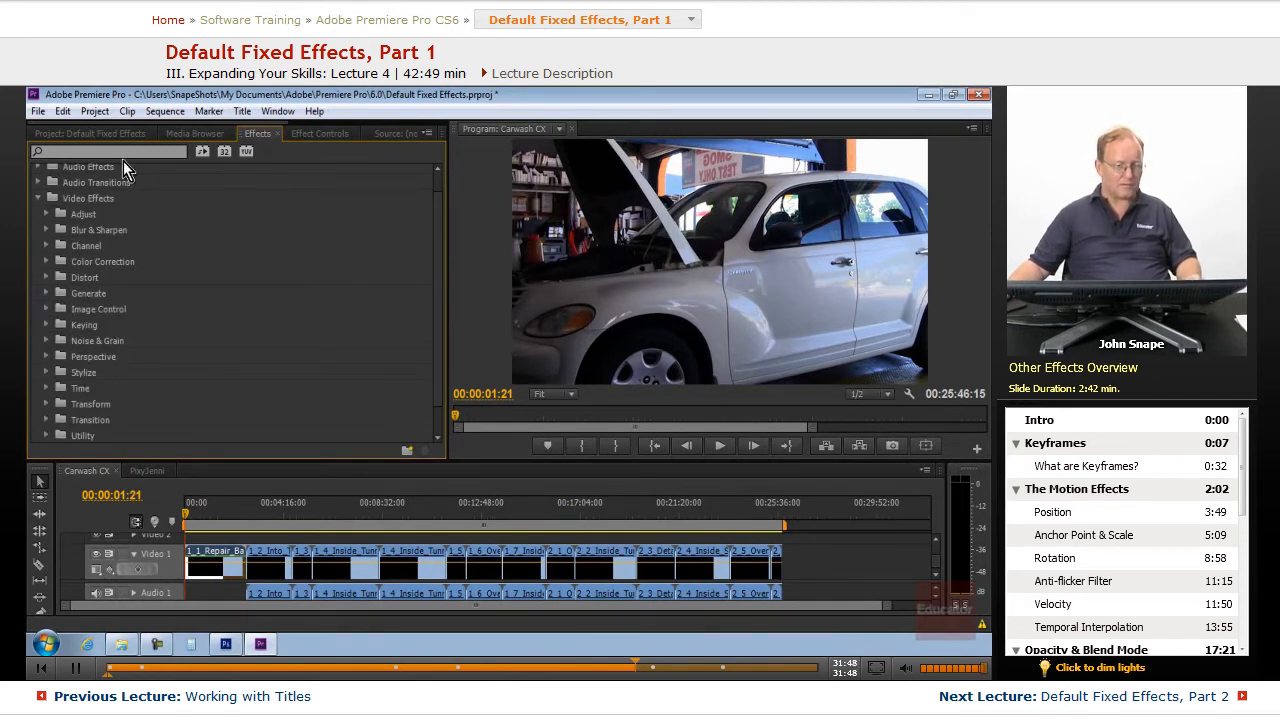
type("garb")
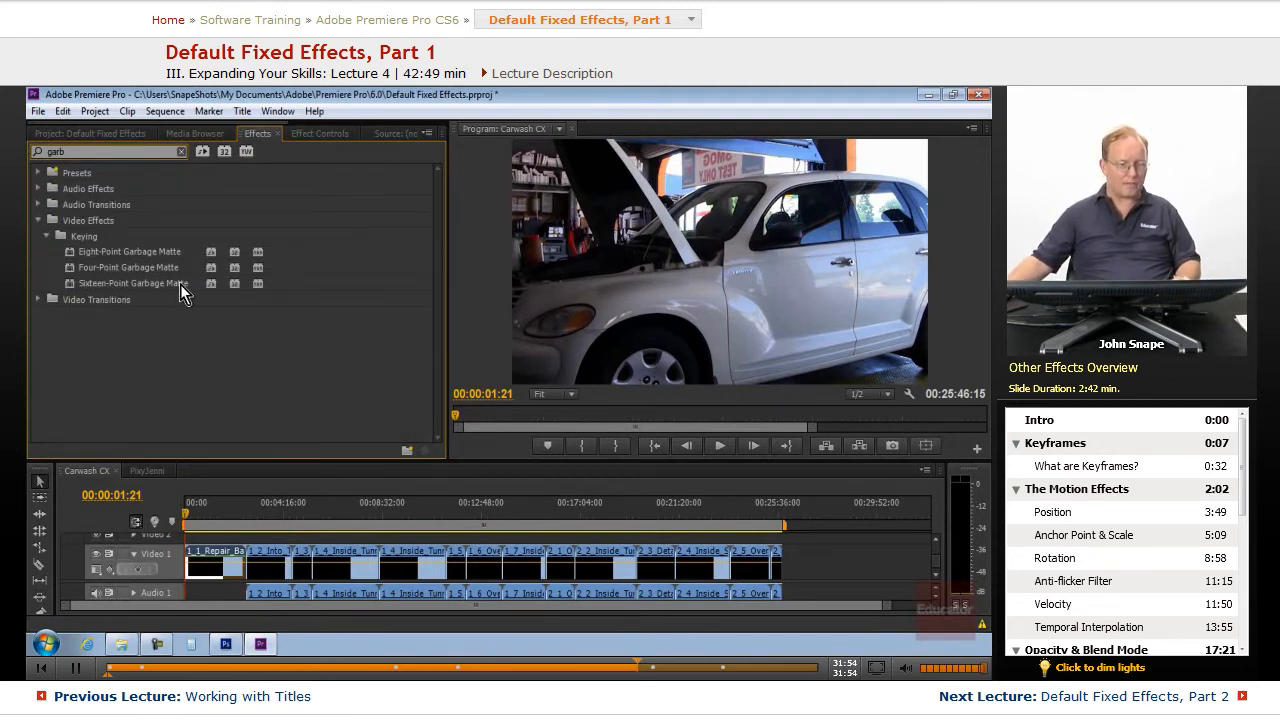
left_click(182, 151)
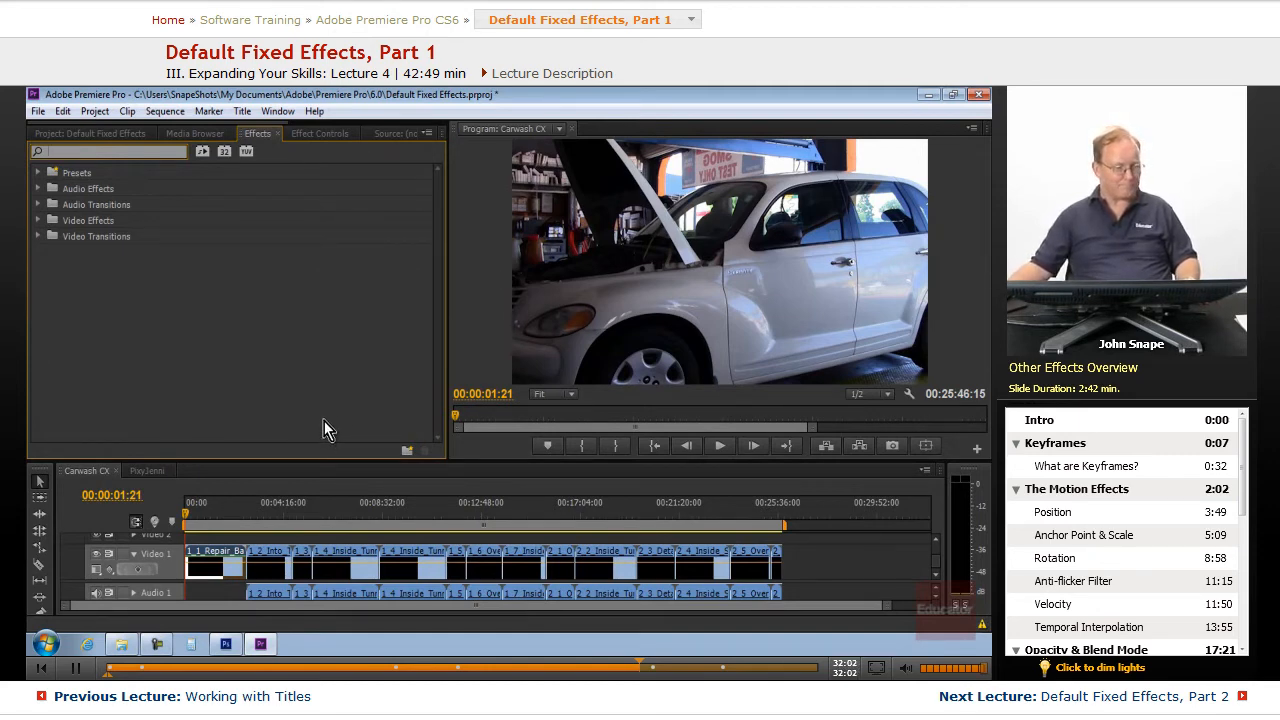
- Expand Video Effects and review the Keying effects down to Ultra Key, then collapse the category and the Video Effects folder
left_click(39, 220)
scroll(225, 374, "down", 2)
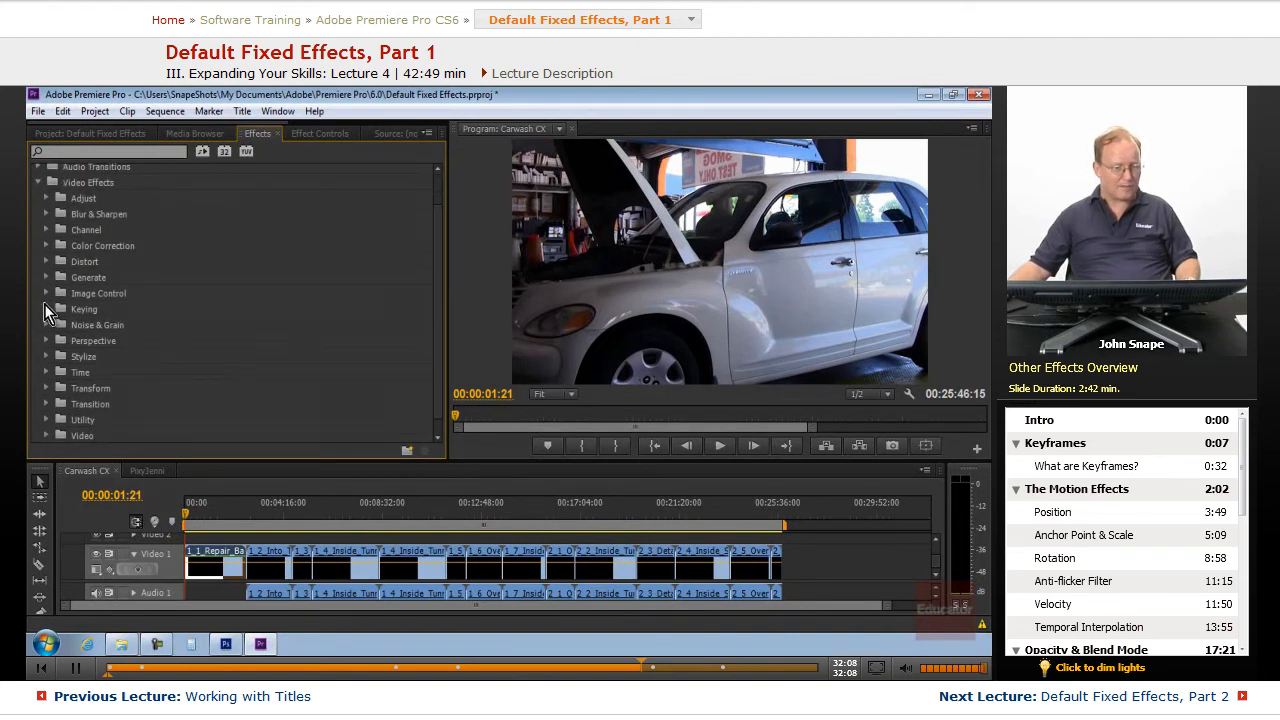
left_click(45, 307)
scroll(198, 349, "down", 3)
scroll(155, 347, "down", 3)
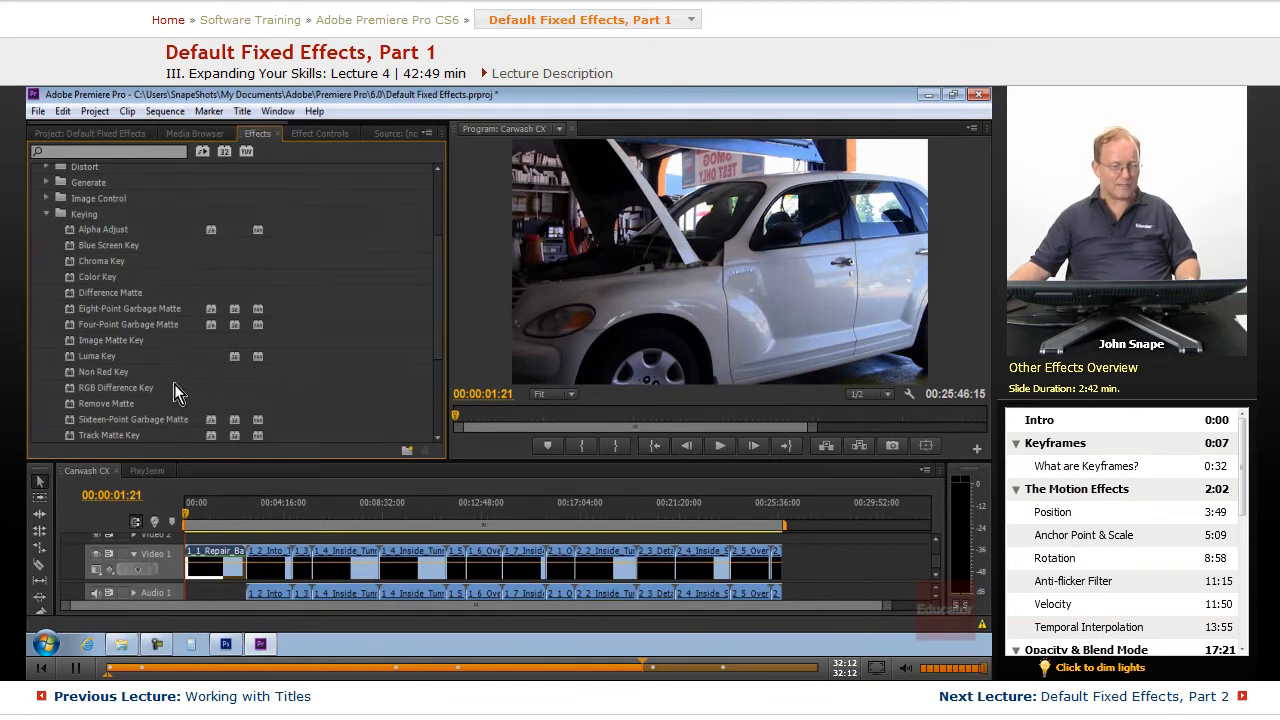
scroll(210, 355, "down", 3)
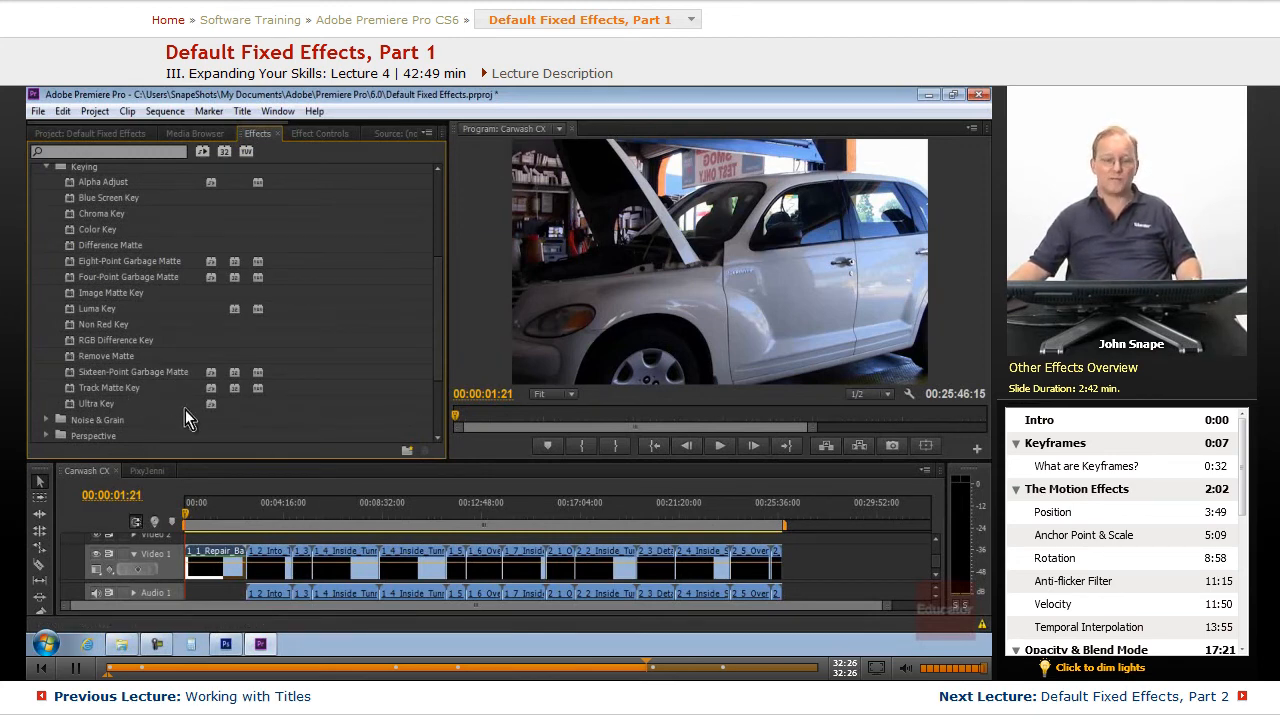
left_click(46, 167)
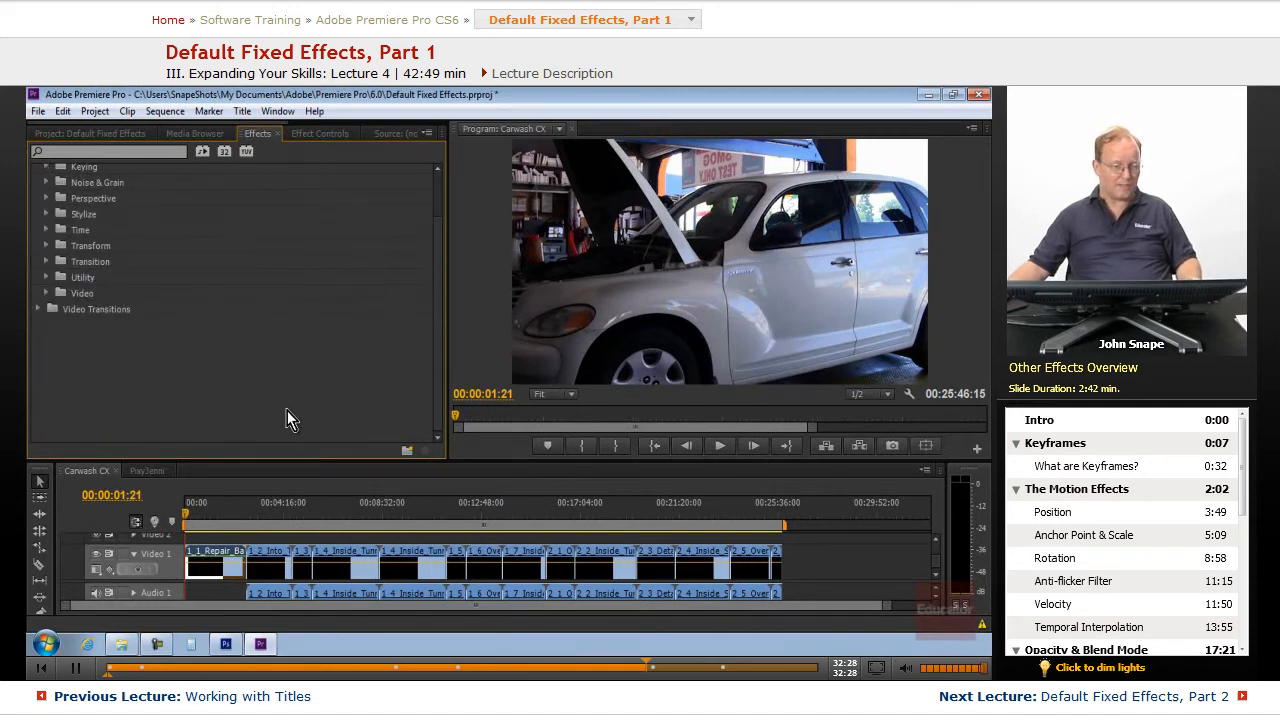
scroll(84, 230, "up", 4)
left_click(38, 220)
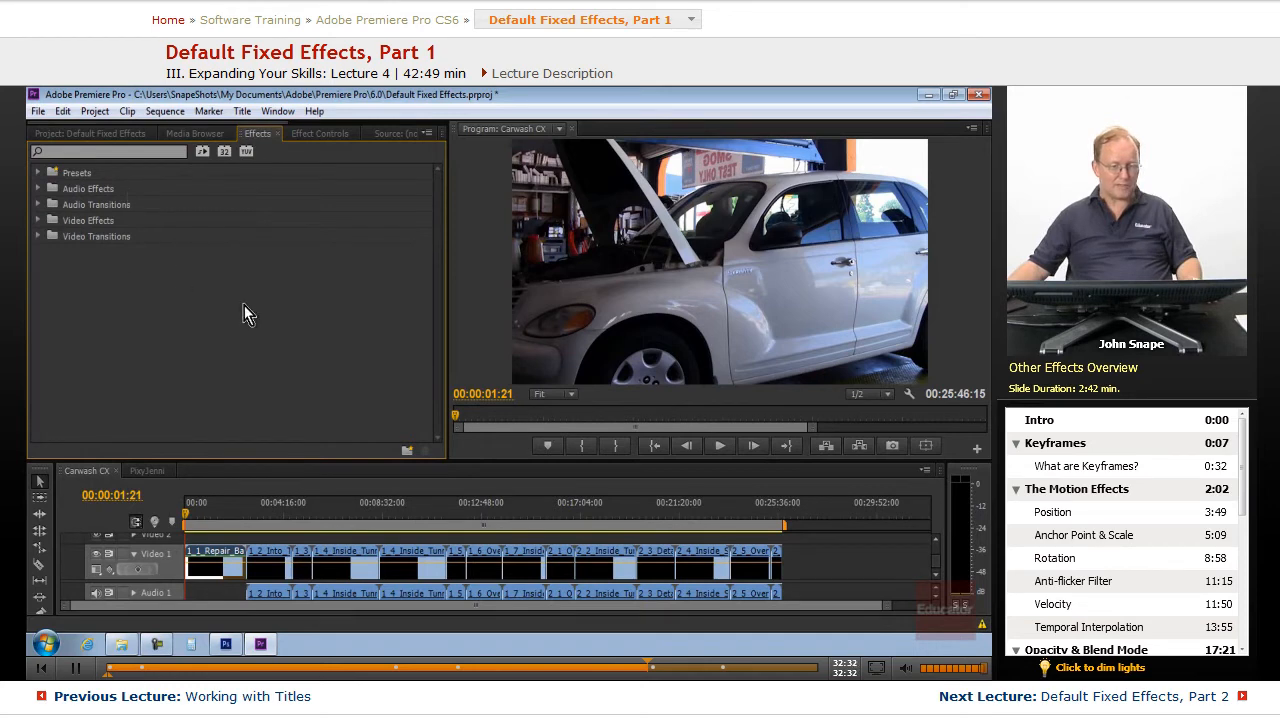
- Clear all Motion and Gaussian Blur keyframes from the 1_1_Repair_Bay.mp4 clip
left_click(312, 134)
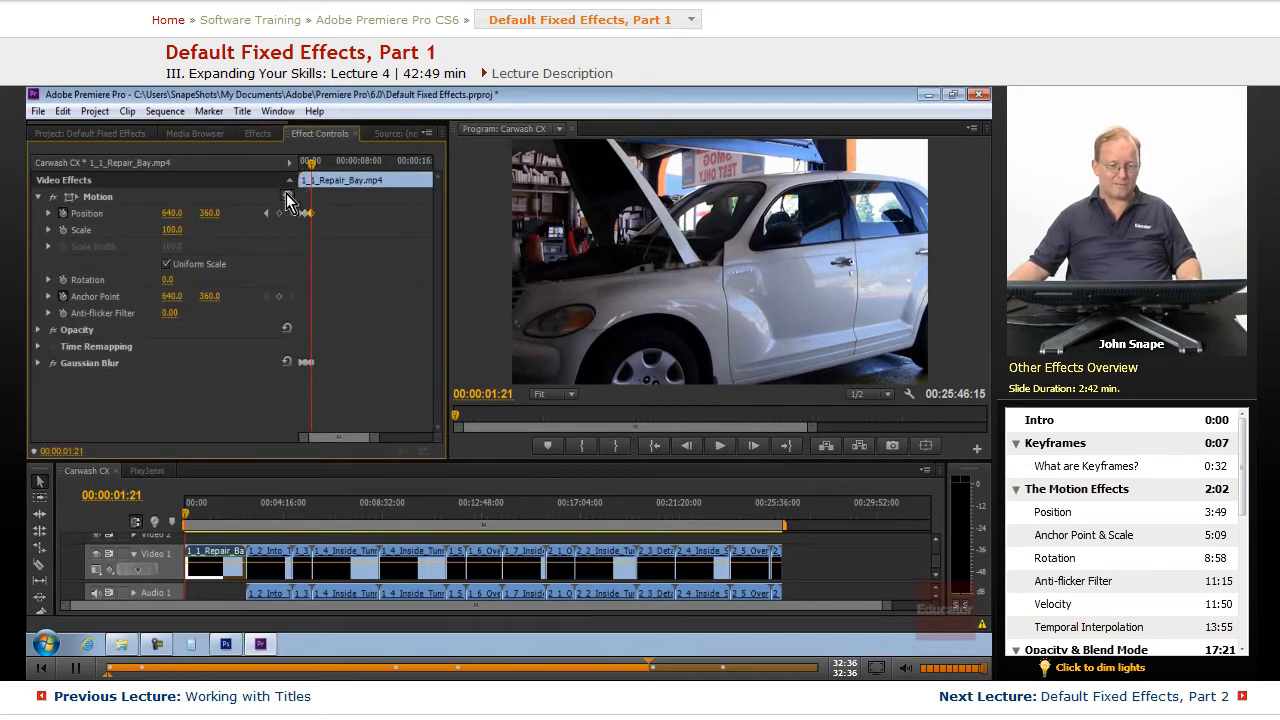
right_click(313, 297)
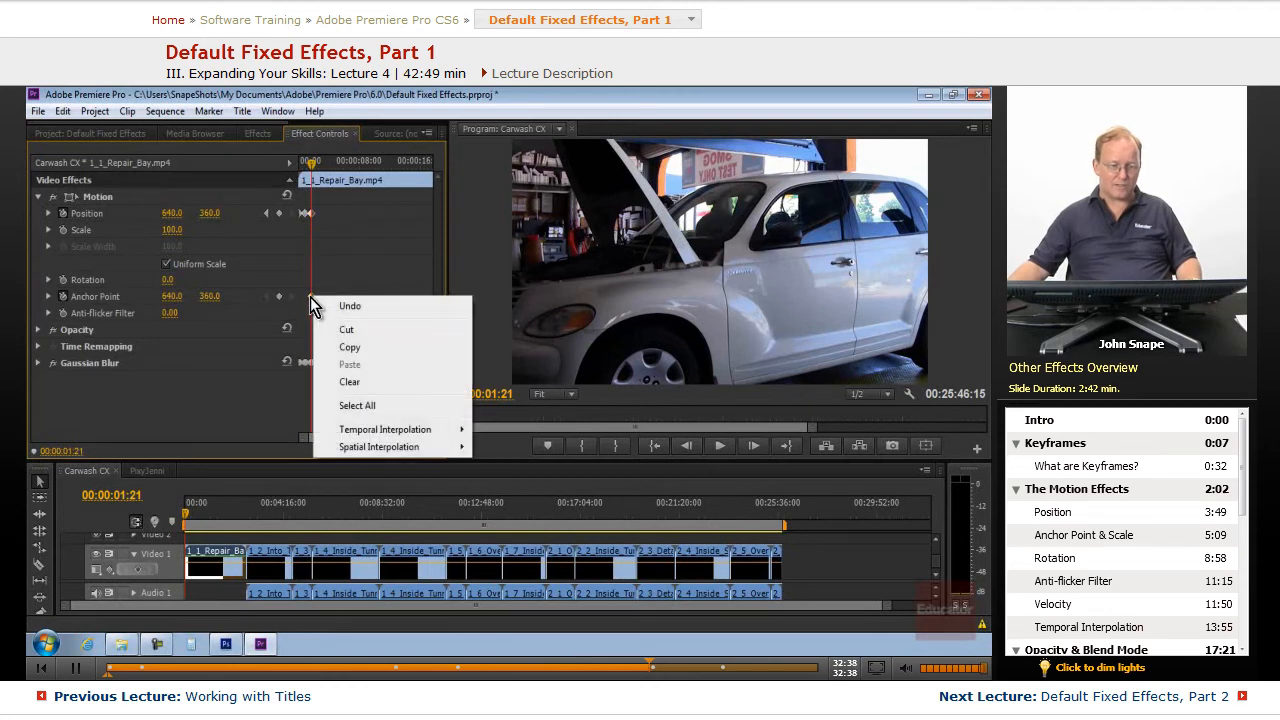
right_click(328, 262)
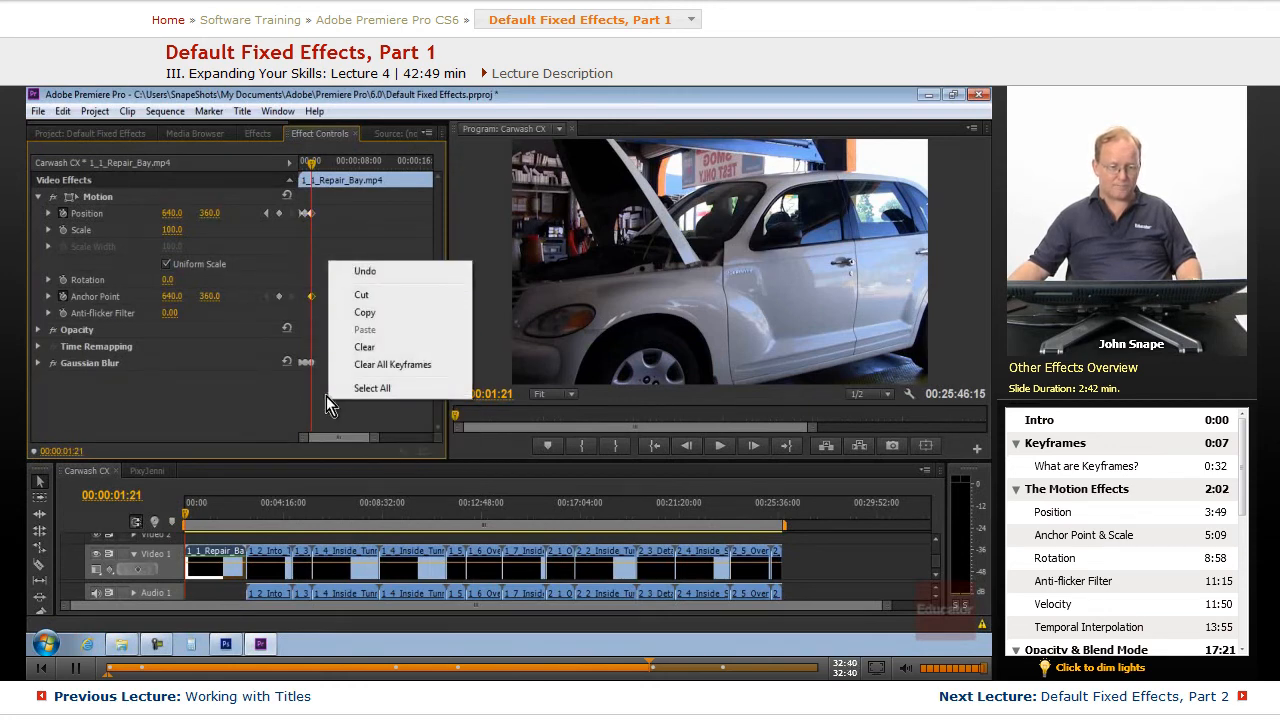
left_click(390, 390)
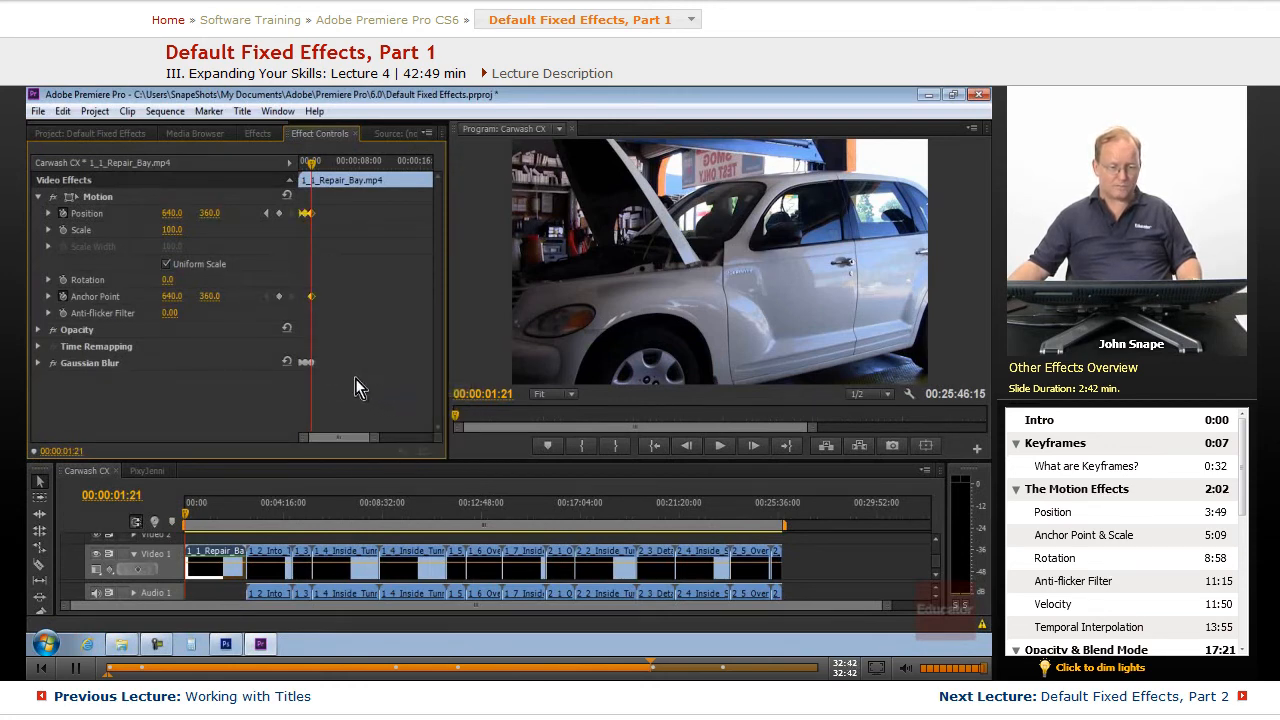
right_click(307, 367)
left_click(368, 466)
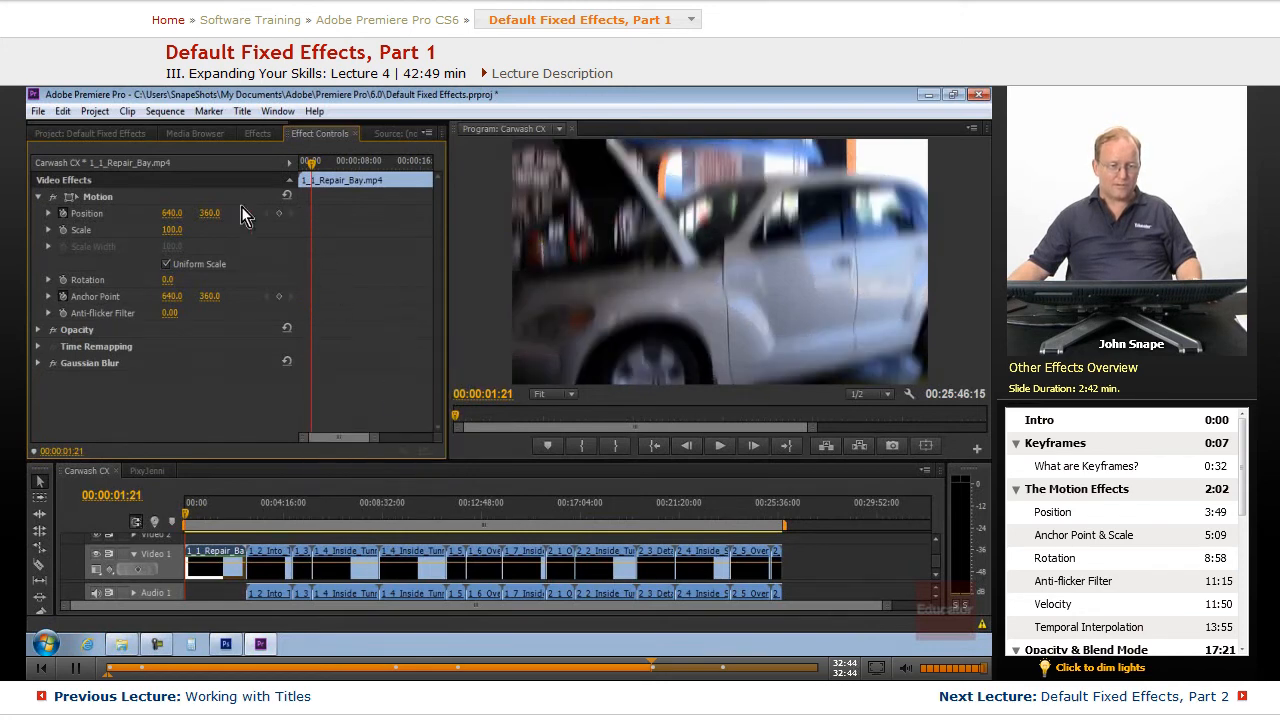
- Move the playhead to the start of the sequence at 00:00:00:00 and show the clip's effect settings
left_click_drag(310, 172, 292, 270)
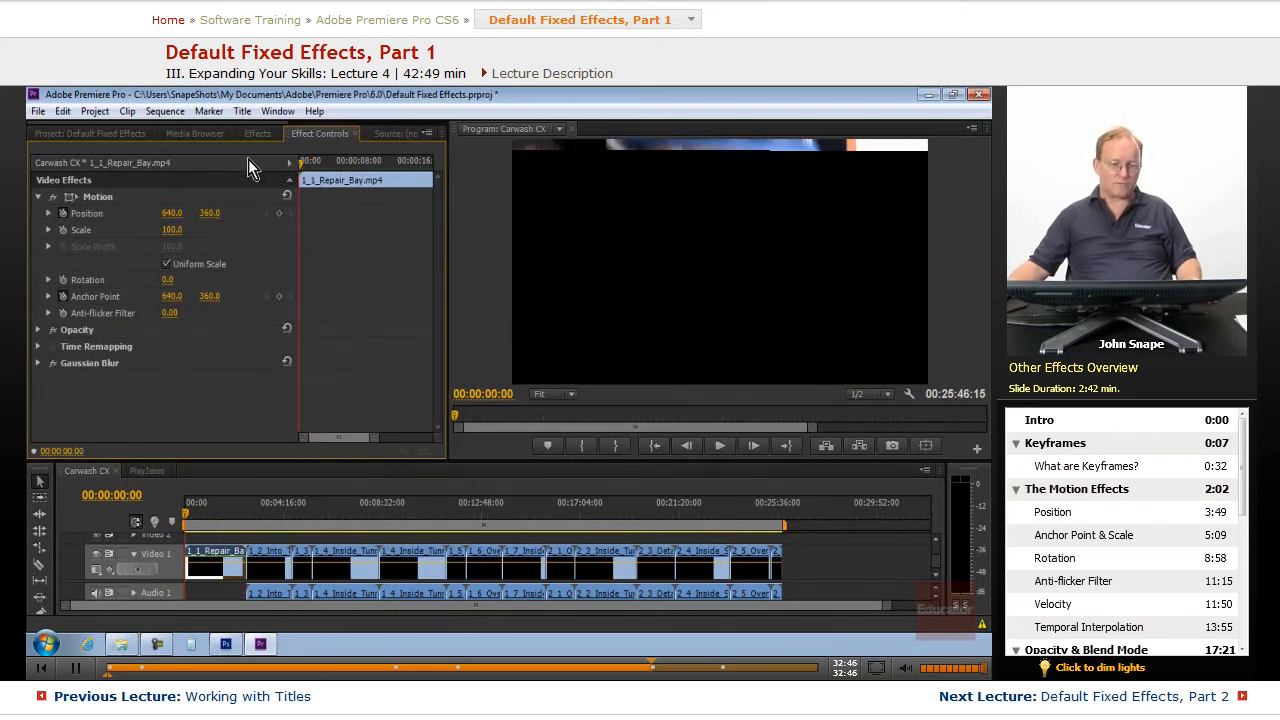
left_click(255, 133)
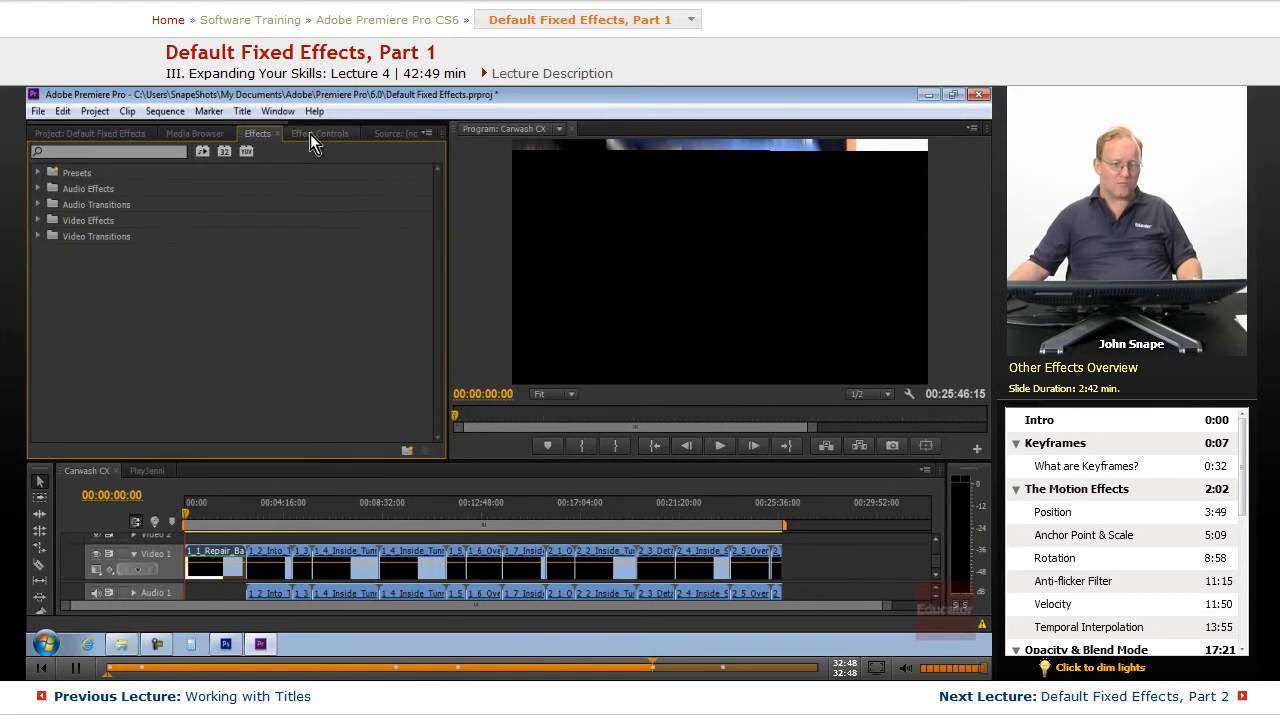
left_click(300, 134)
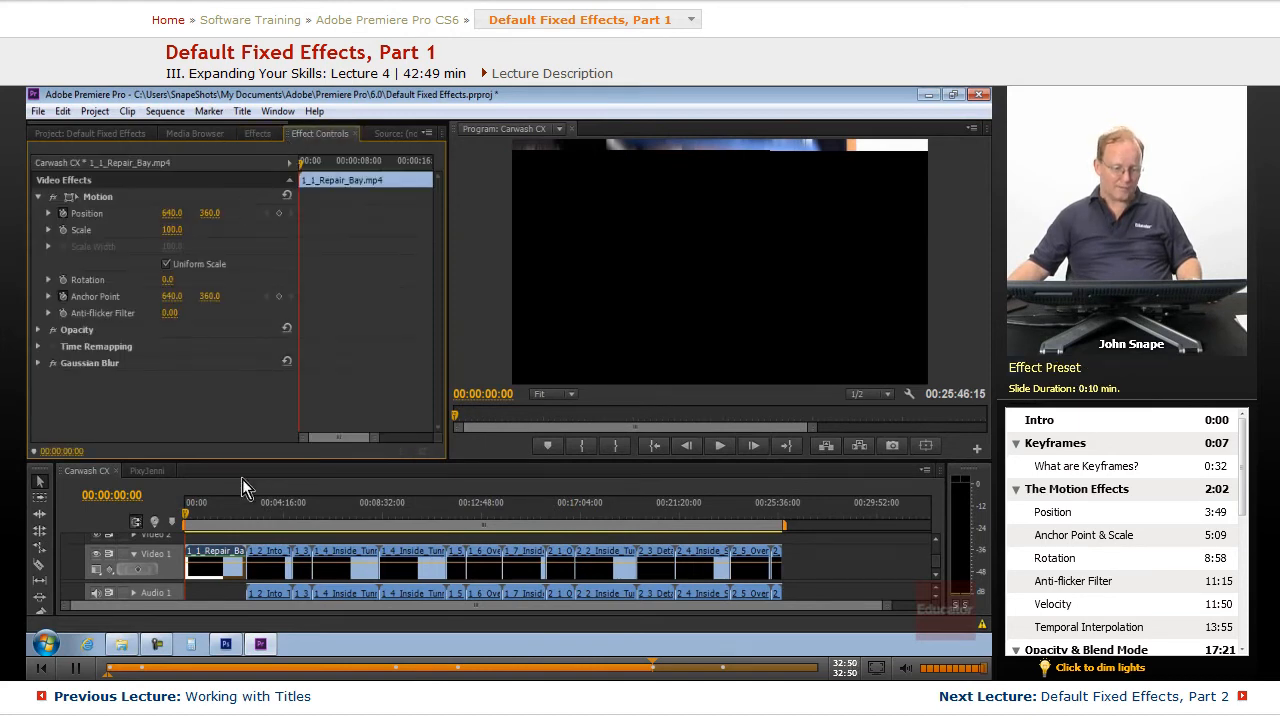
- Switch to Photoshop and make the "Keyframing effects" and "Effect presets" text layers visible in Video 13.psd
left_click(226, 645)
mouse_move(990, 420)
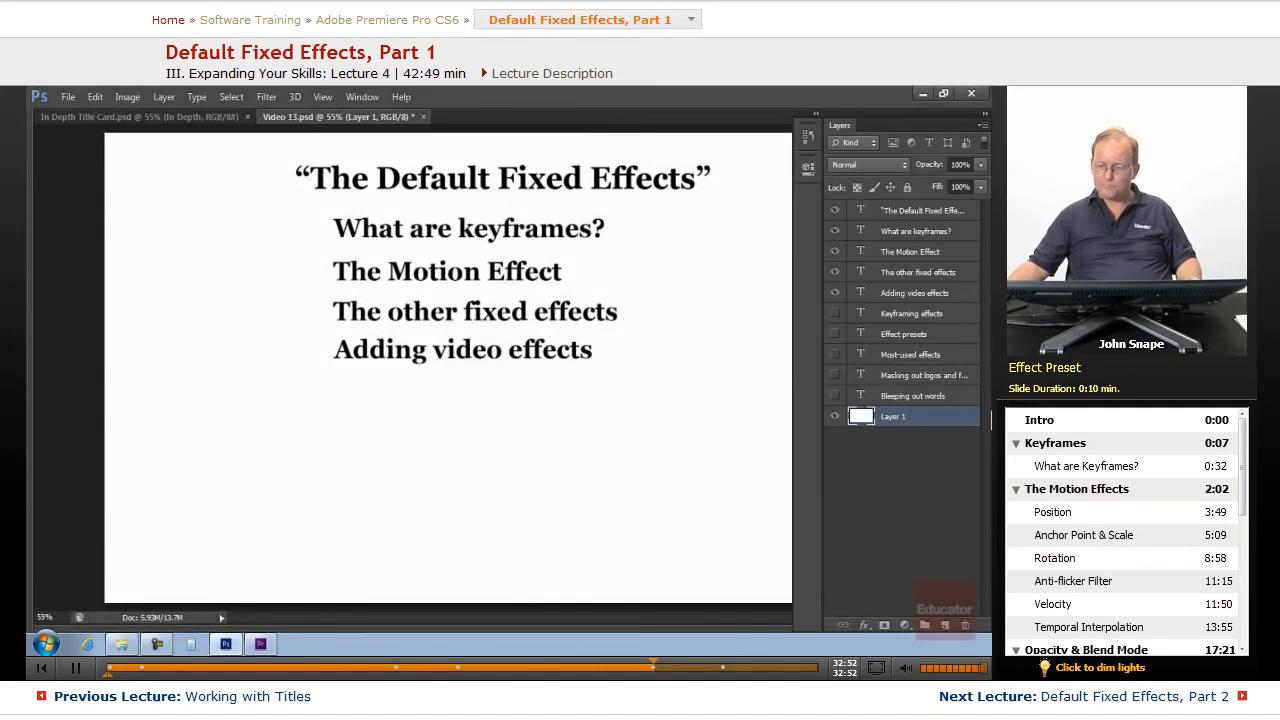
left_click(835, 313)
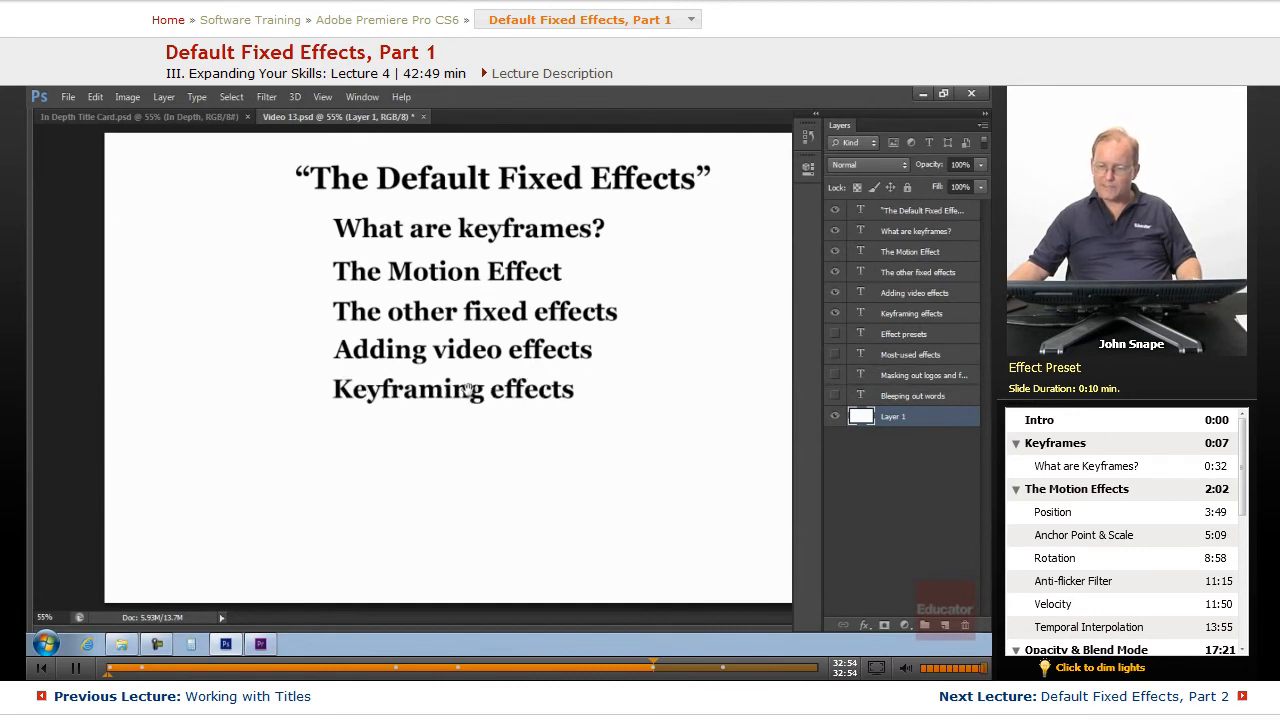
left_click(835, 334)
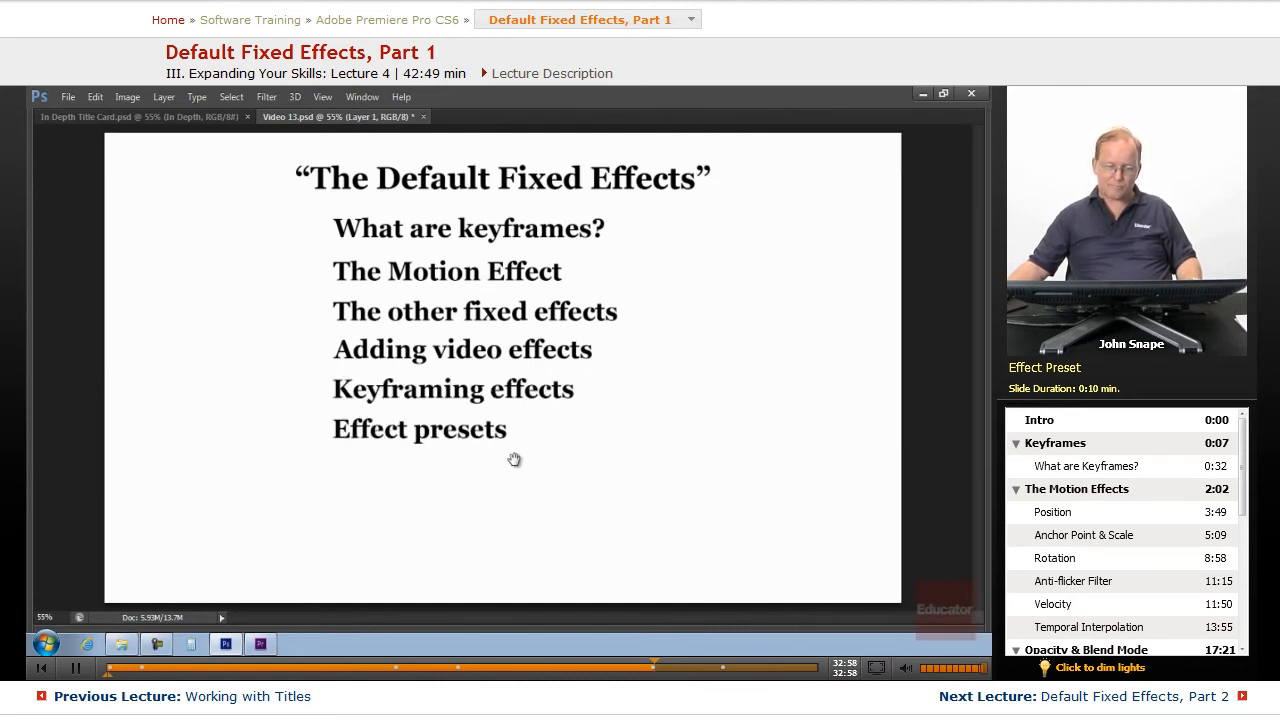
- Switch back to Premiere Pro and expand the Presets folder in the effects library
left_click(262, 645)
left_click(257, 134)
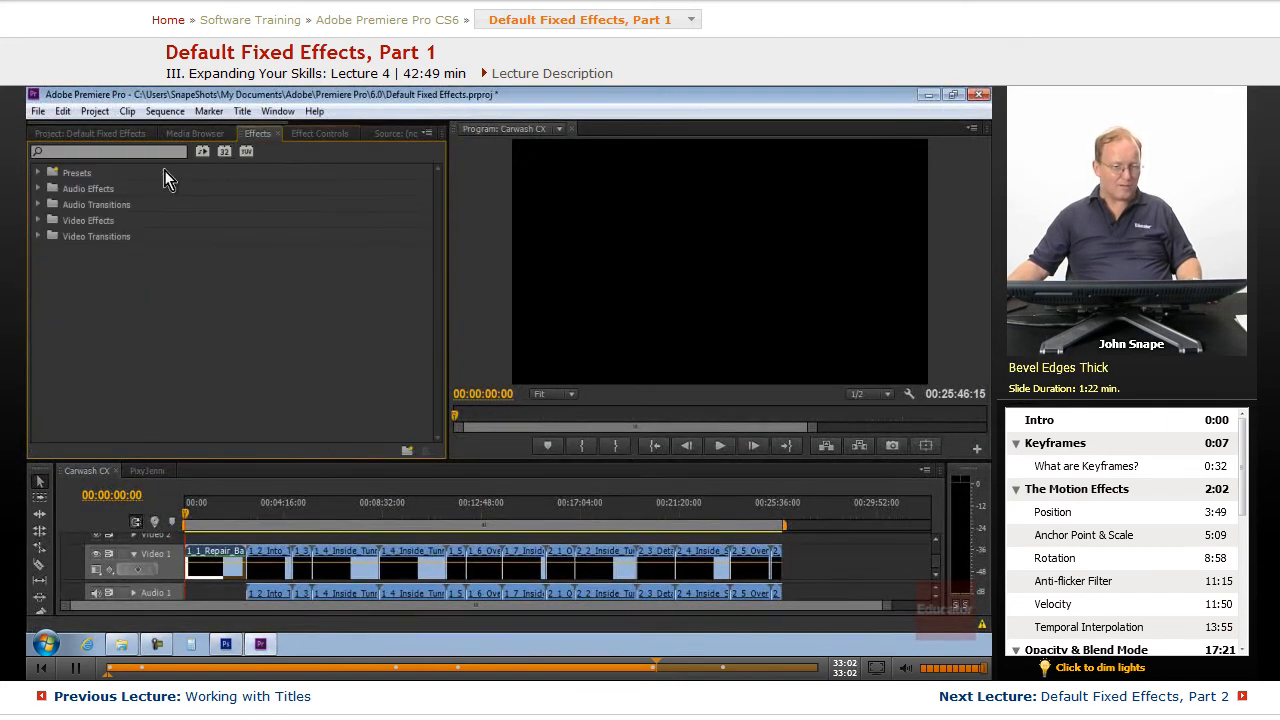
left_click(41, 173)
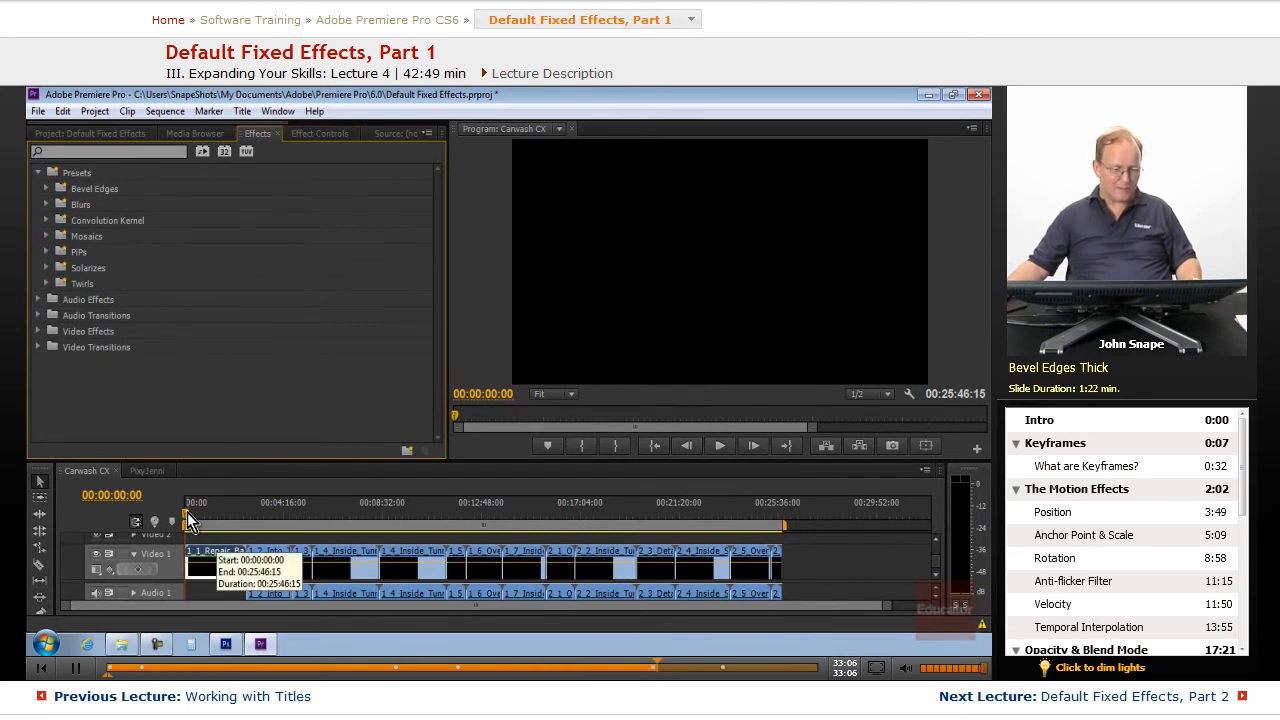
- Move the playhead to 00:09:18:14 and set the Motion scale of the 1_4_Inside_Tunnel_Blurred.mp4 clip there to 63
left_click_drag(187, 512, 403, 536)
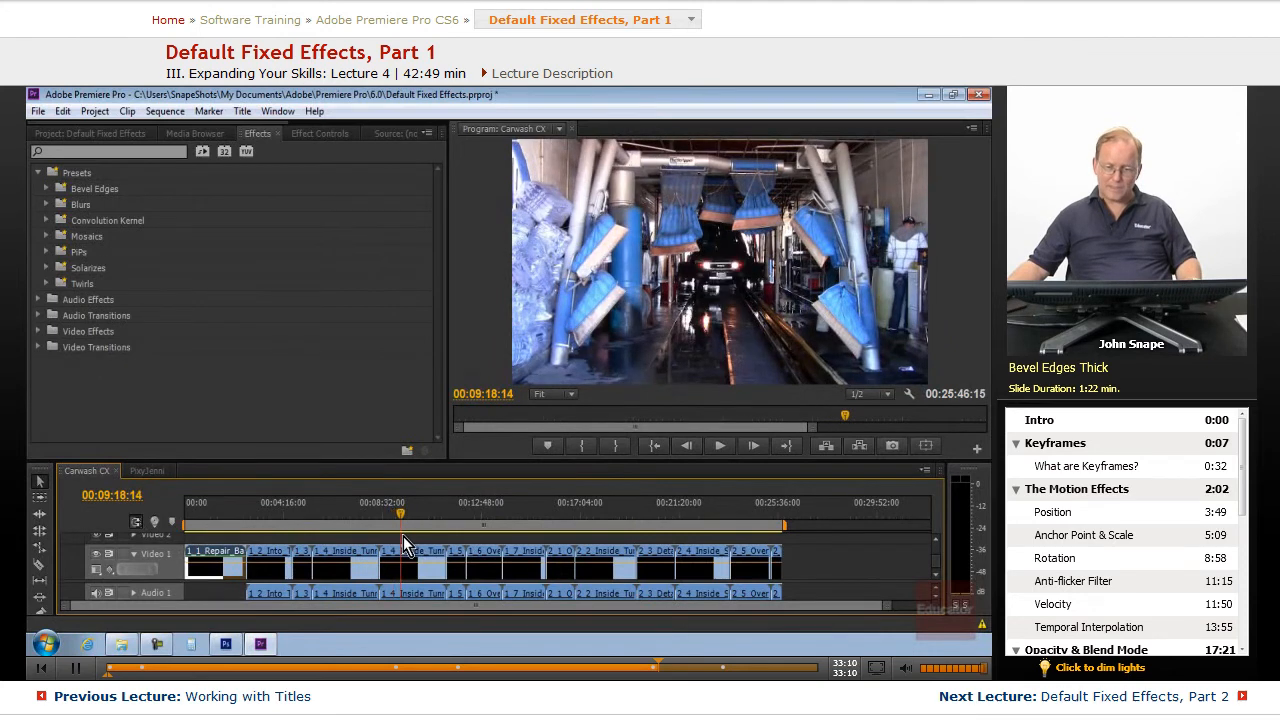
left_click(430, 563)
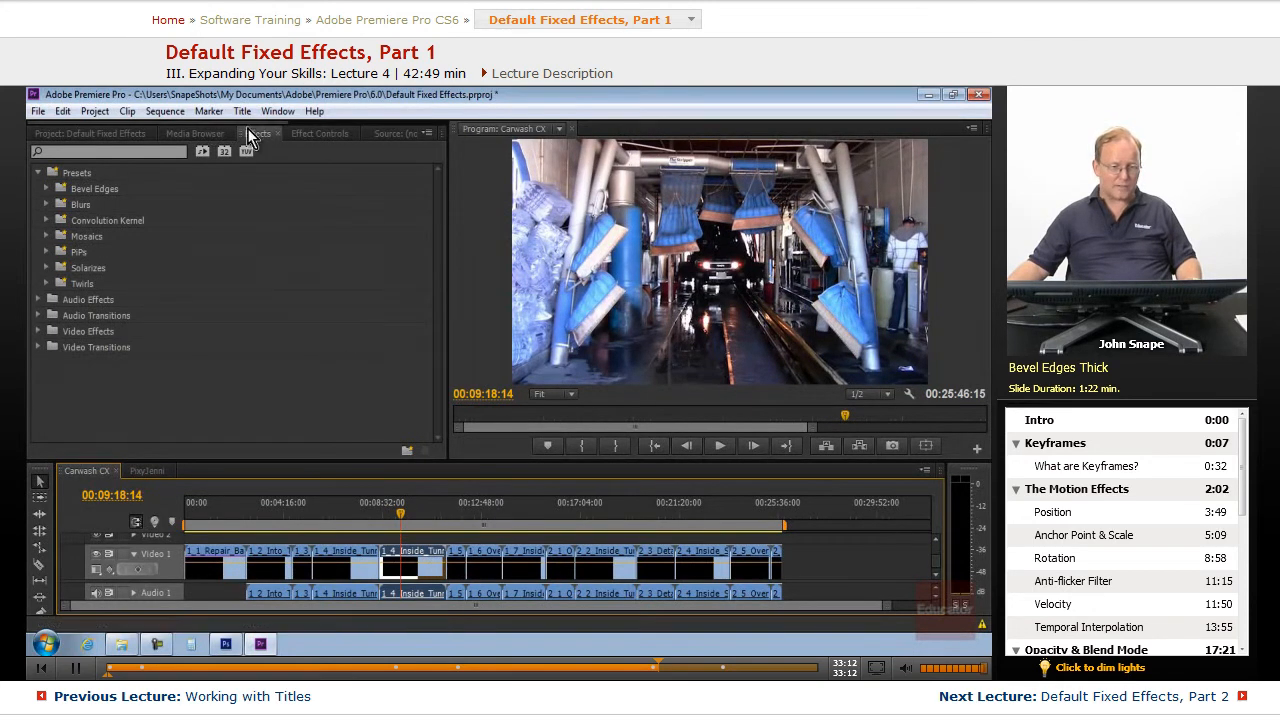
left_click(320, 133)
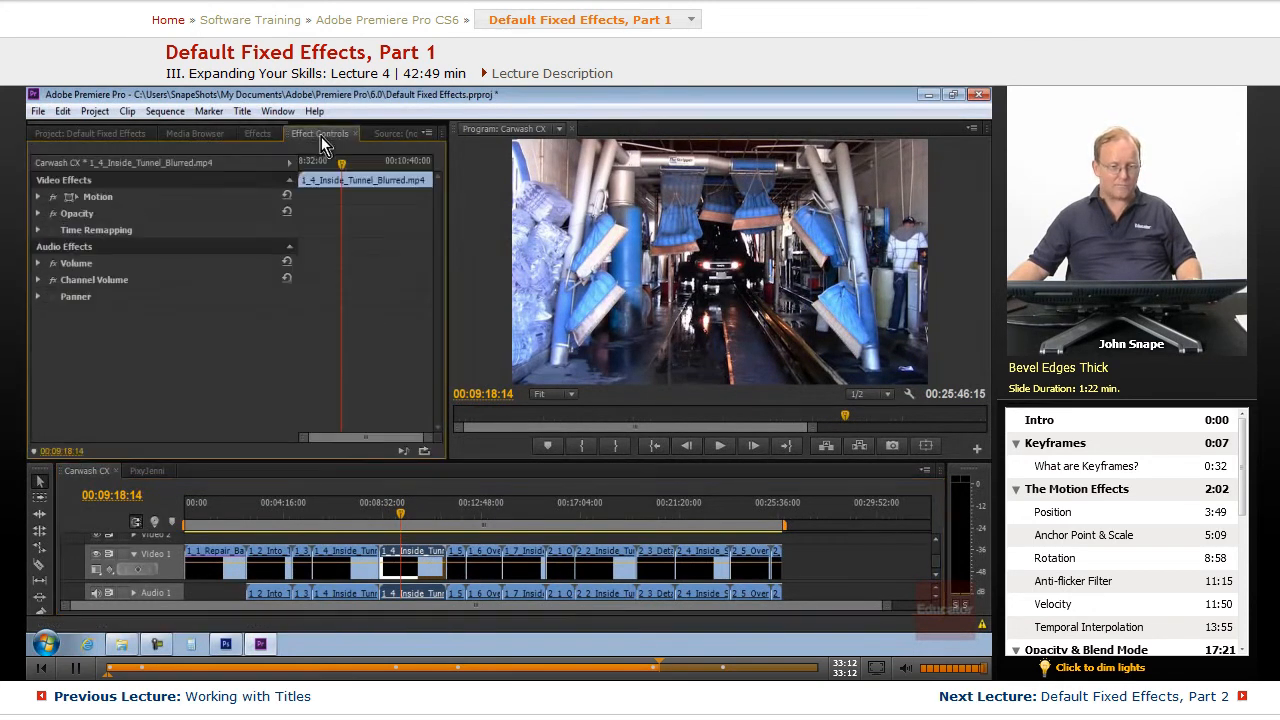
left_click(38, 197)
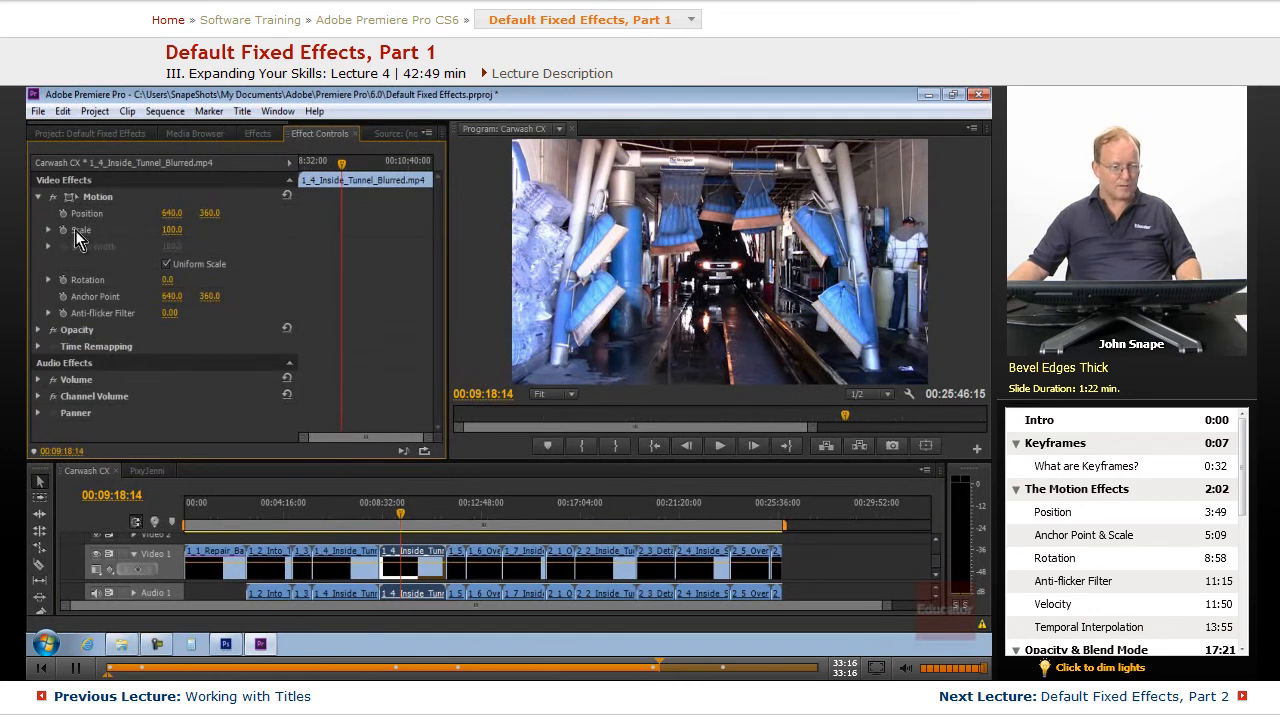
left_click_drag(176, 230, 334, 230)
- Apply the Bevel Edges Thick preset to the 1_4_Inside_Tunnel_Blurred.mp4 clip on Video 1
left_click(258, 134)
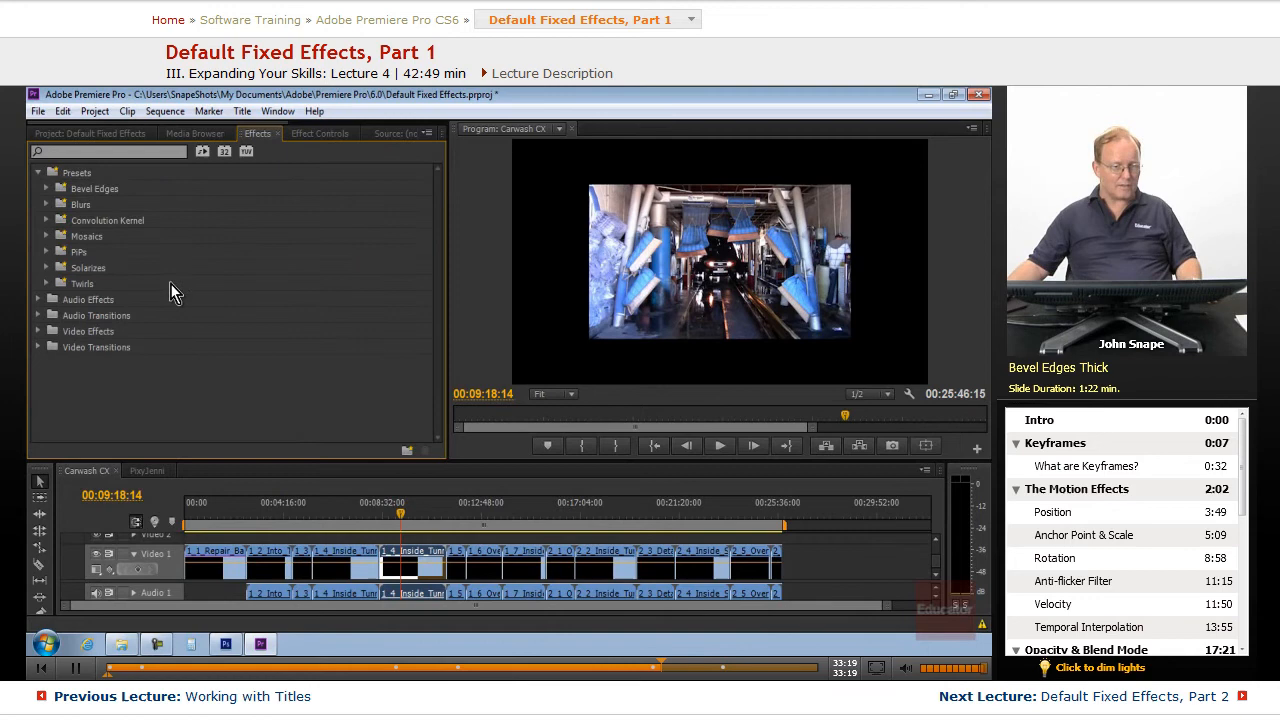
left_click(46, 189)
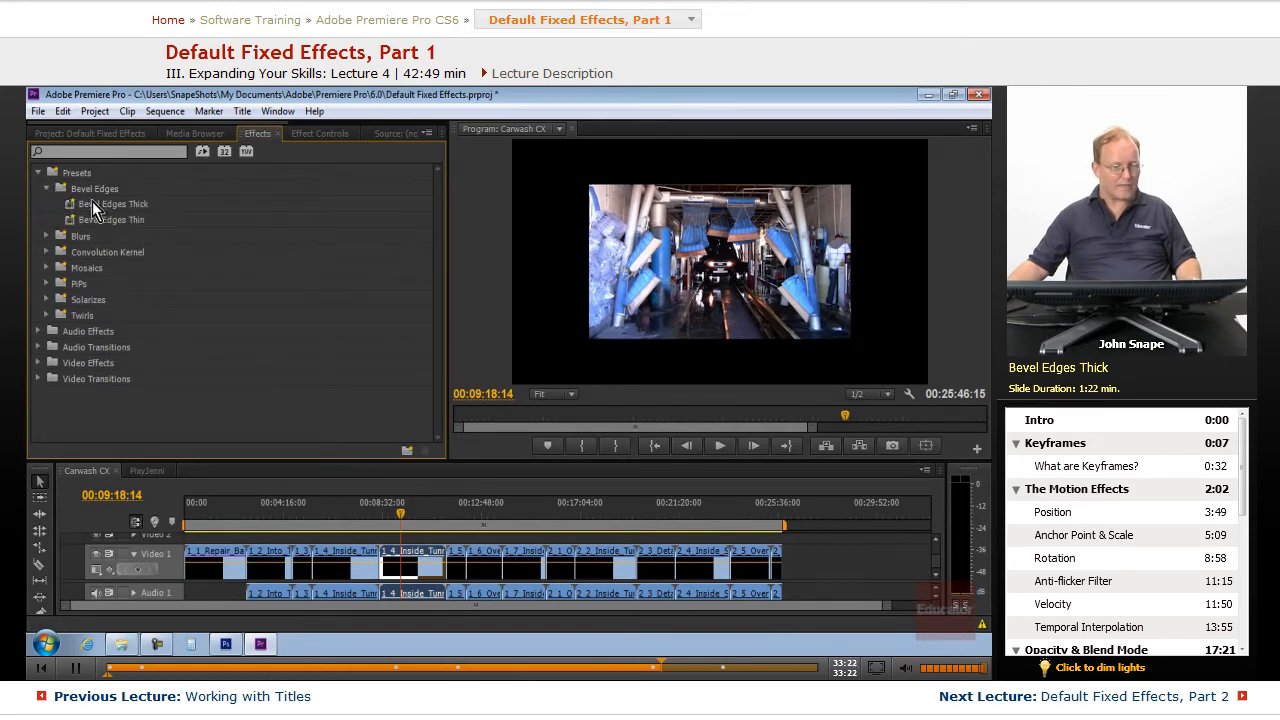
left_click_drag(72, 205, 418, 560)
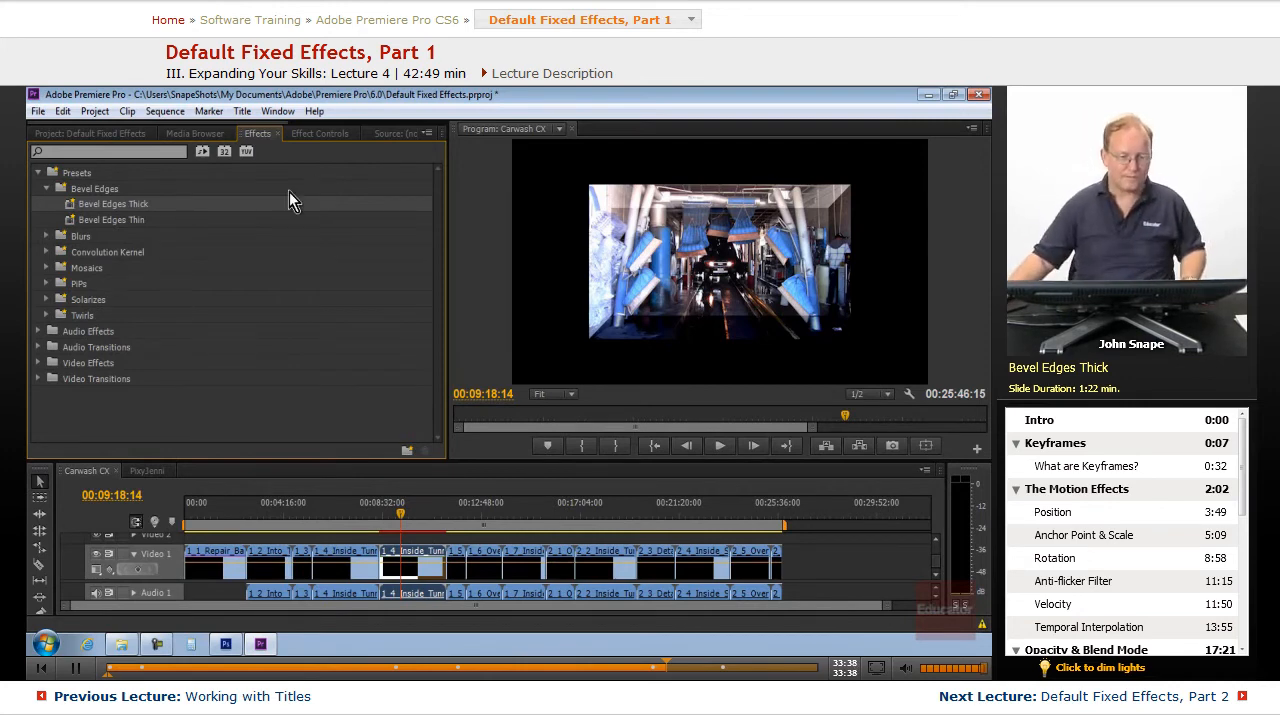
- Show the tunnel clip's Bevel Edges settings, including edge thickness, light angle, light color and light intensity
left_click(313, 136)
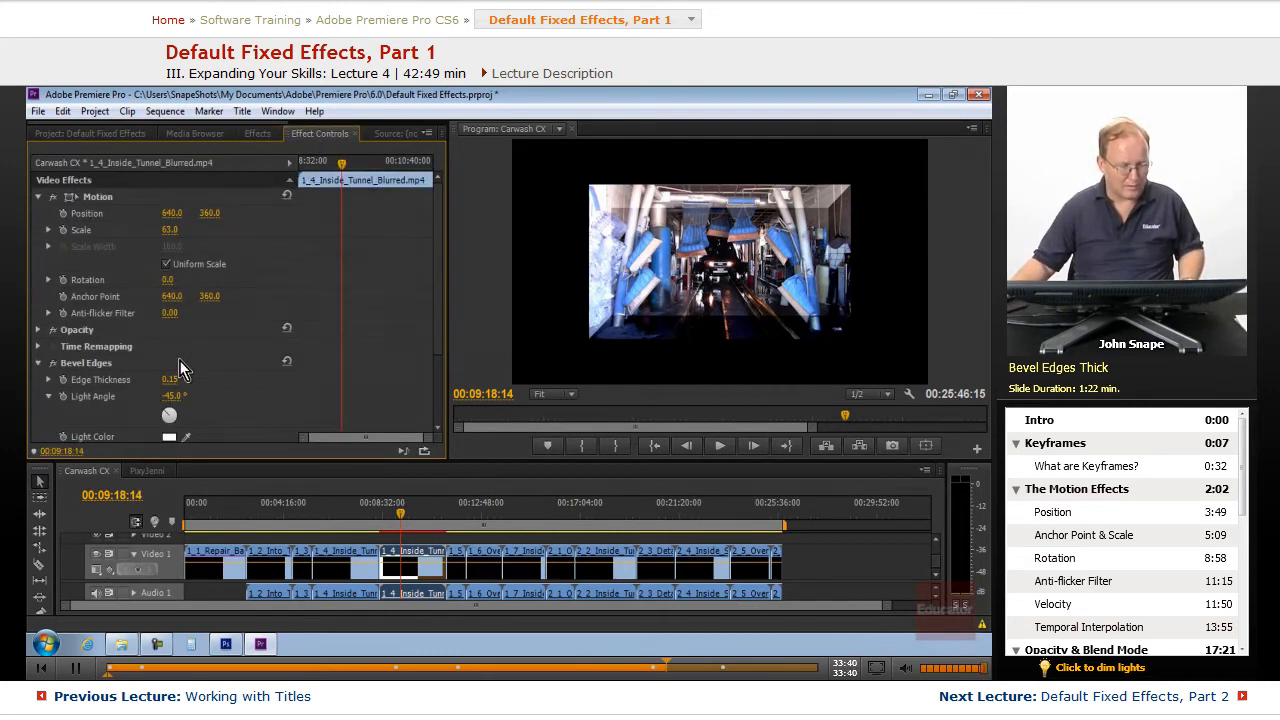
scroll(262, 411, "down", 2)
scroll(110, 325, "down", 1)
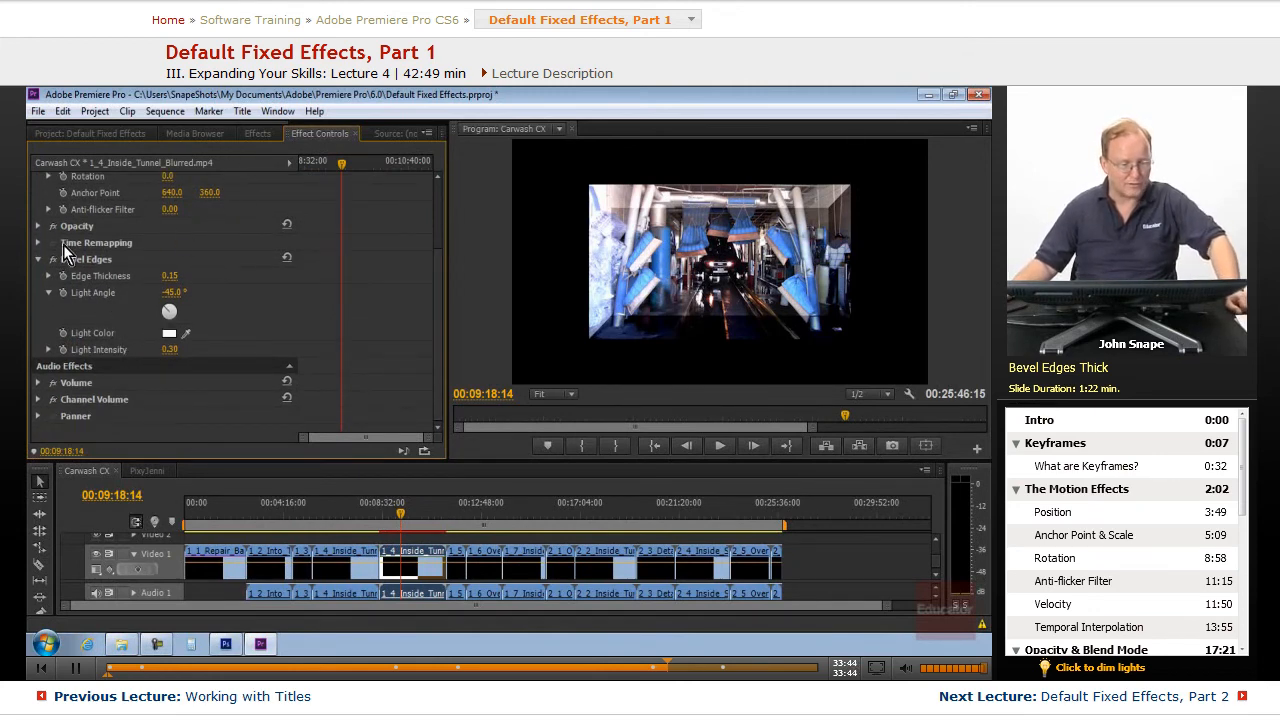
- Set the Bevel Edges edge thickness of the 1_4_Inside_Tunnel_Blurred.mp4 clip to 0.00
left_click(49, 275)
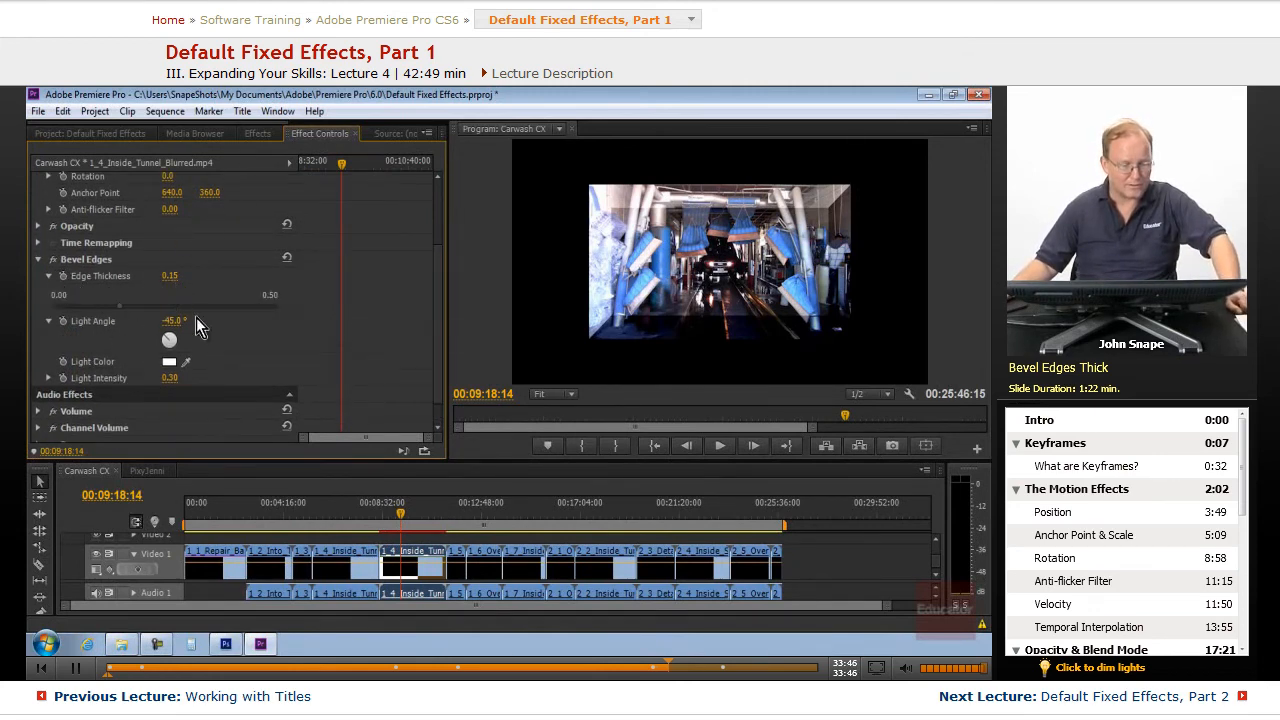
left_click_drag(117, 309, 62, 307)
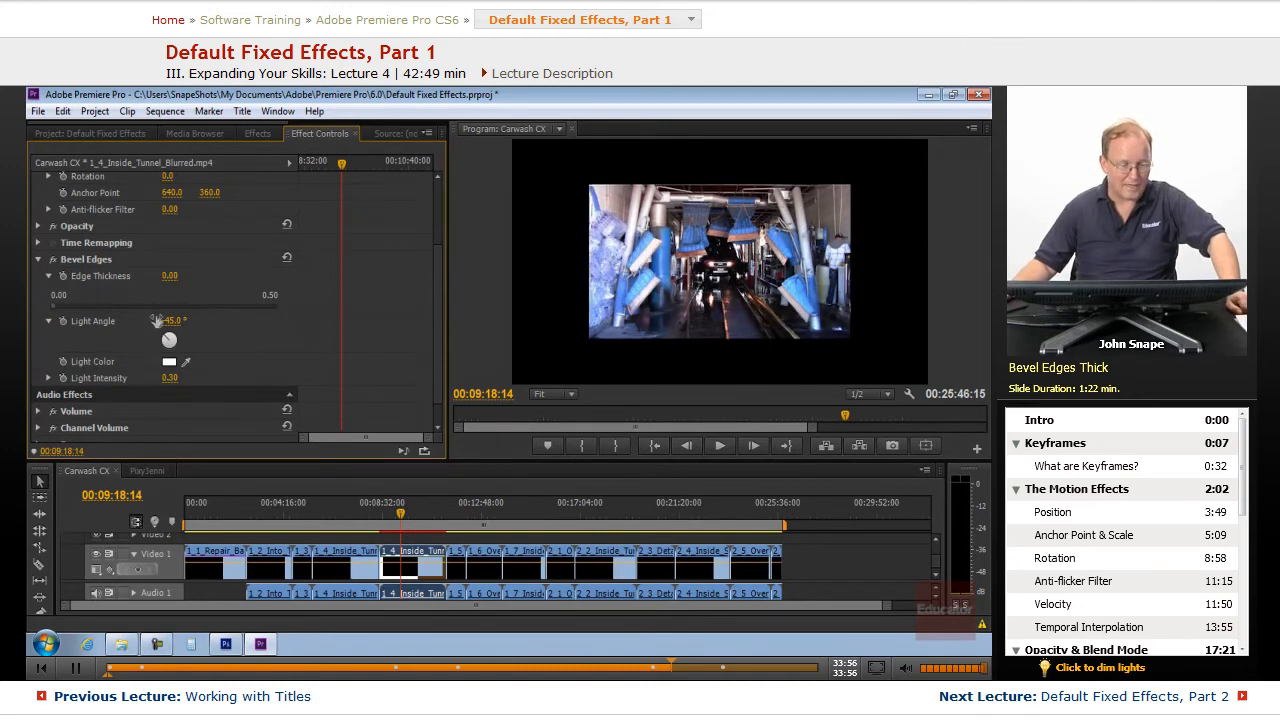
- Examine the Blurs and Twirls preset folders in the effects library and enlarge the timeline area
left_click(259, 135)
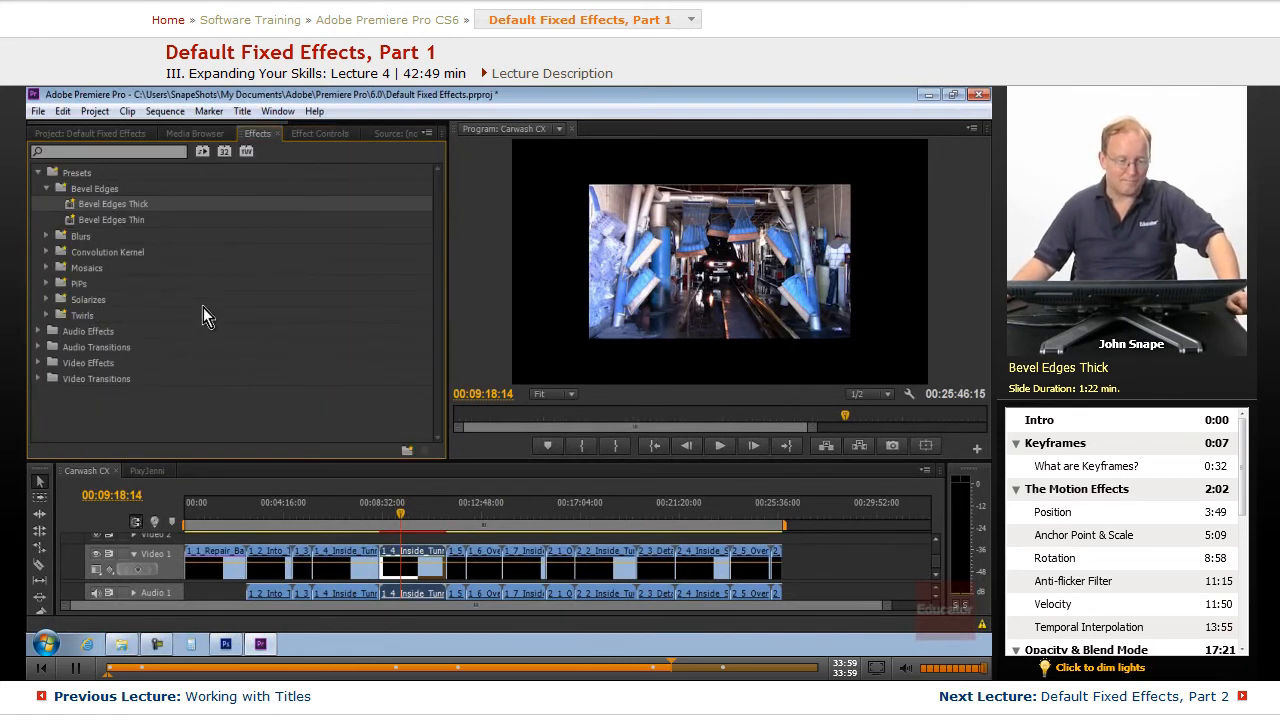
left_click(46, 236)
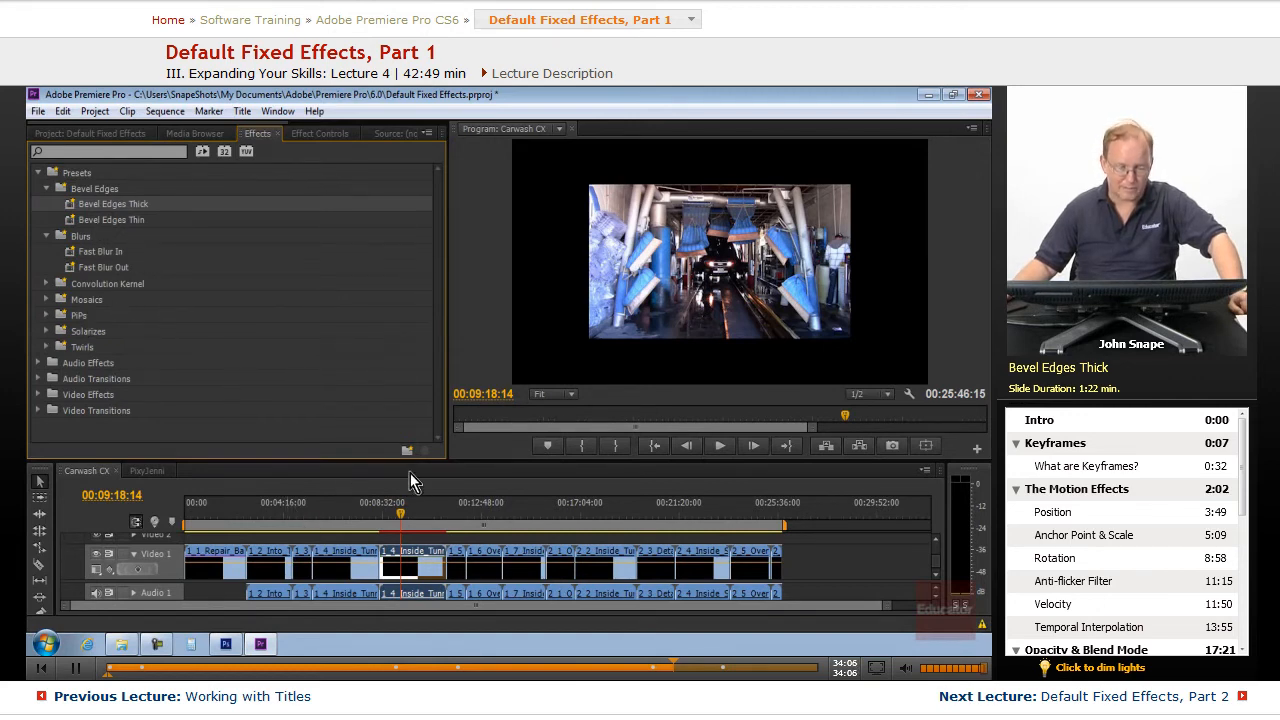
left_click_drag(411, 455, 400, 390)
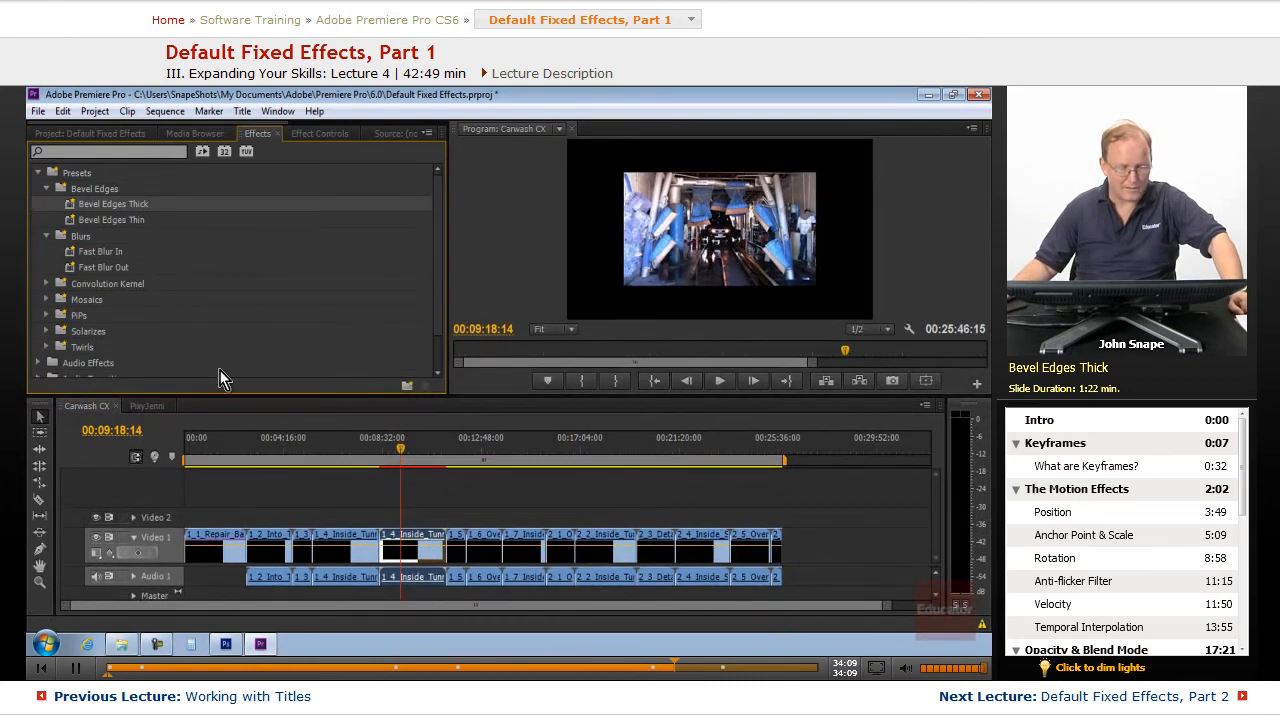
left_click(47, 347)
scroll(207, 357, "down", 2)
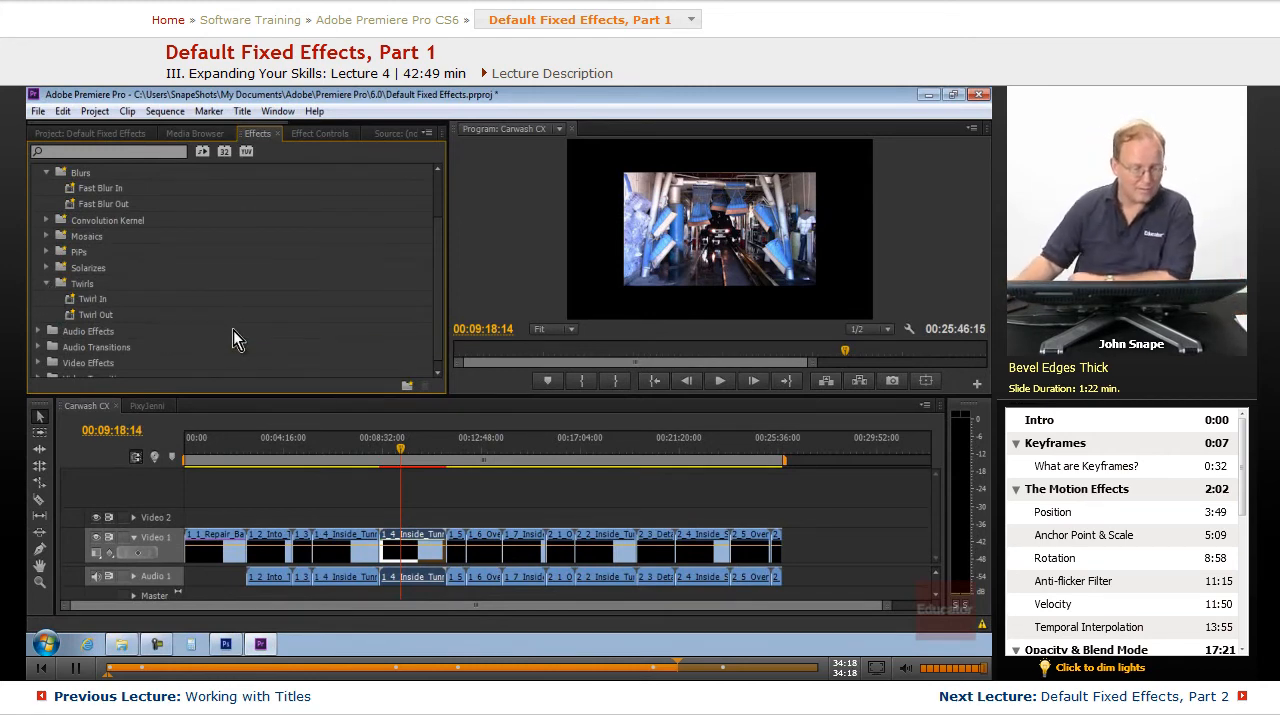
left_click(45, 284)
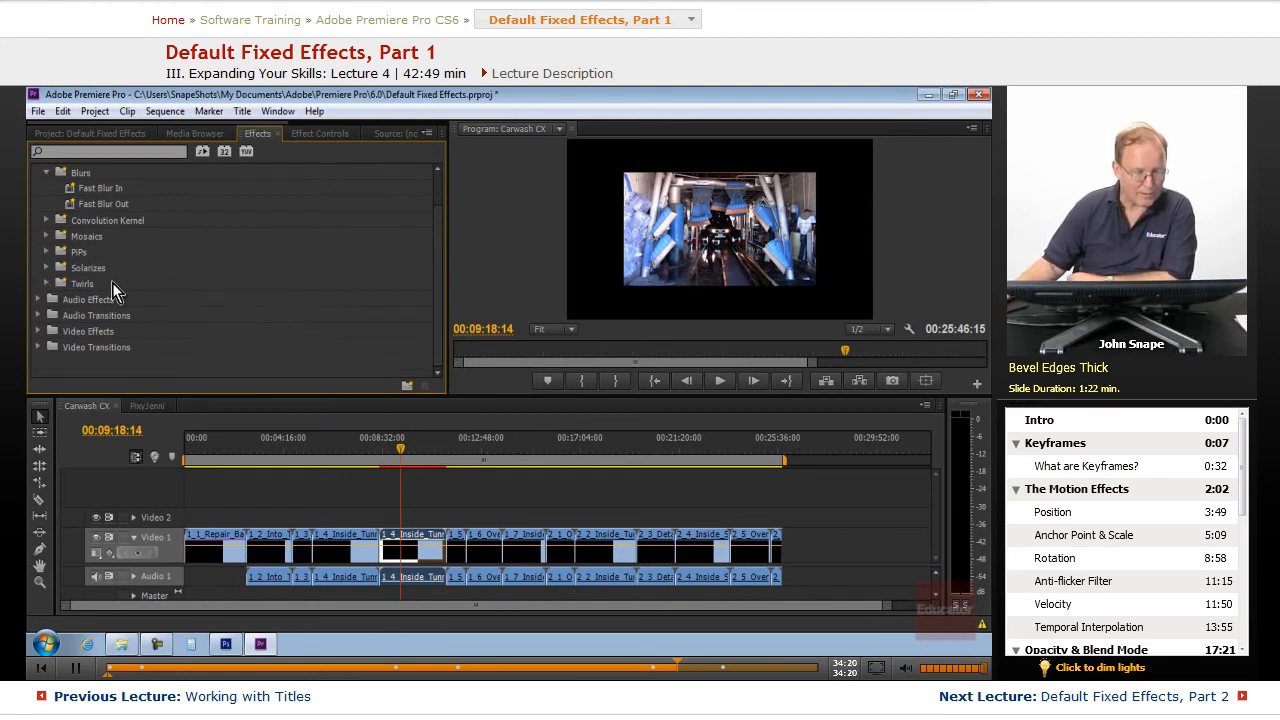
- Expand the PiPs preset folder and its 25% PiPs subfolder in the effects library
left_click(46, 252)
left_click(55, 275)
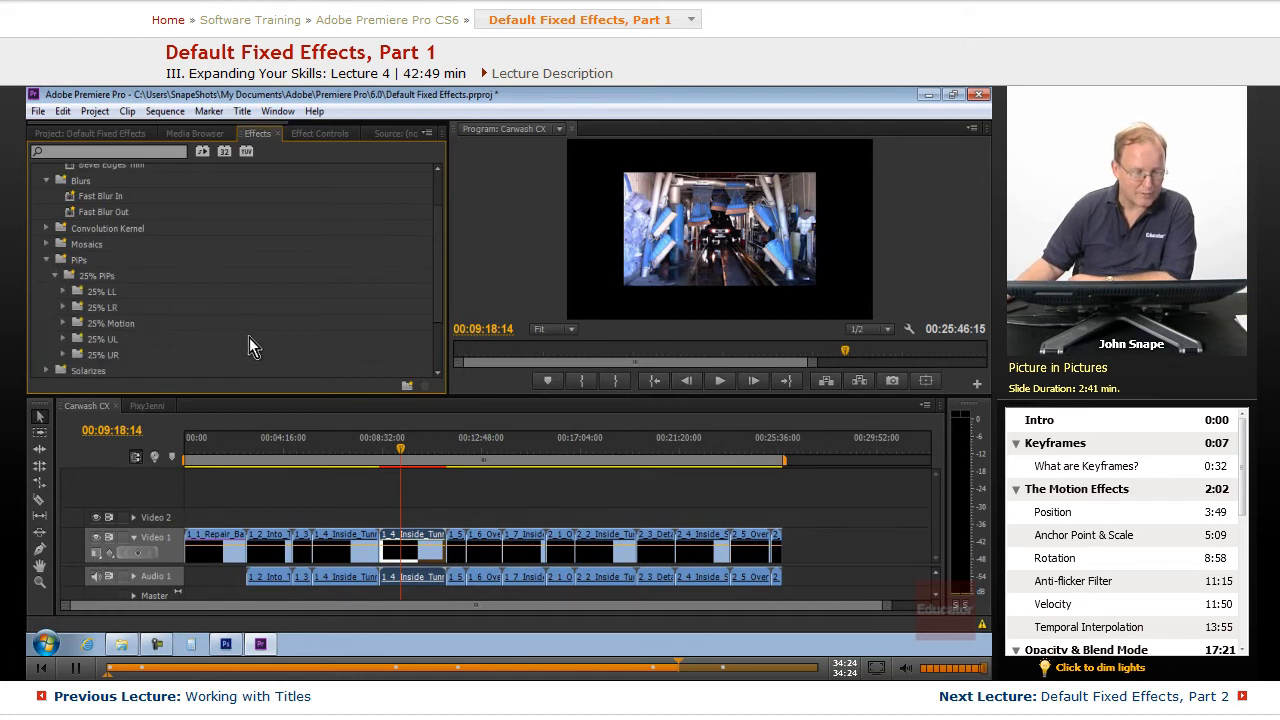
scroll(249, 337, "down", 1)
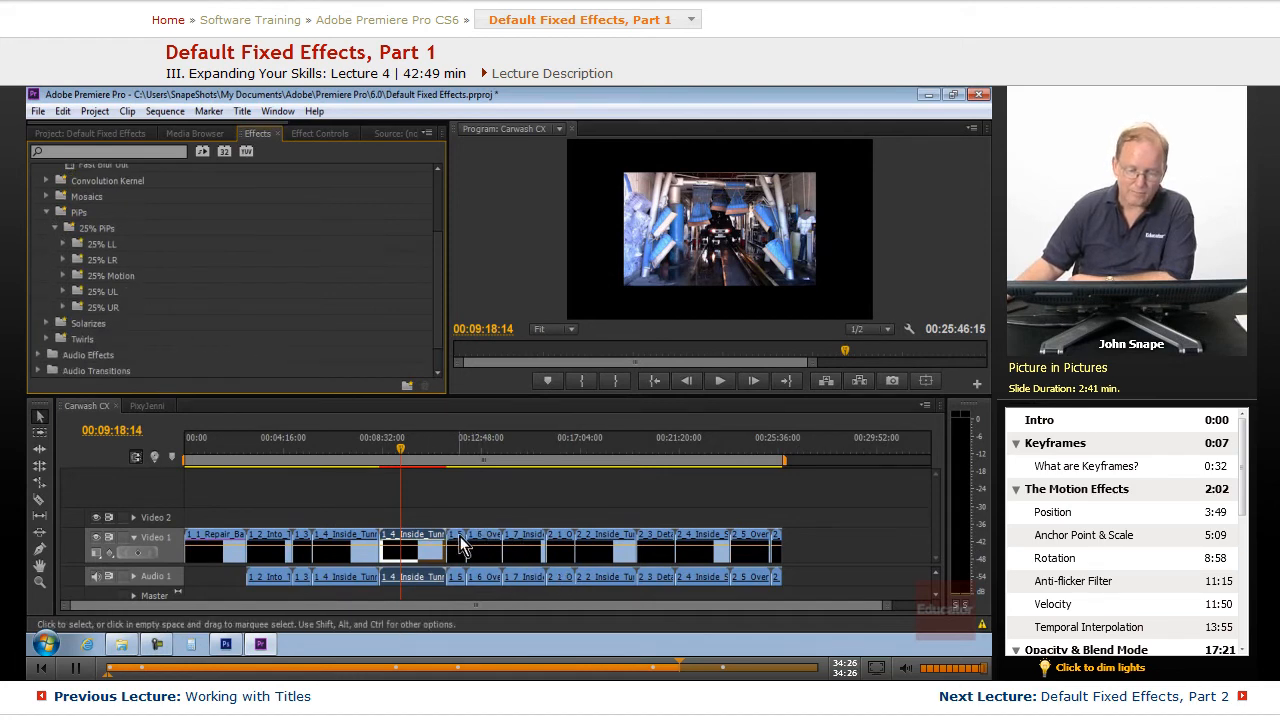
- Move the 1_5_Dry_Station.mp4 clip to Video 2 above the blurred tunnel clip so that it spans the playhead at 00:09:18:14
left_click_drag(457, 540, 397, 518)
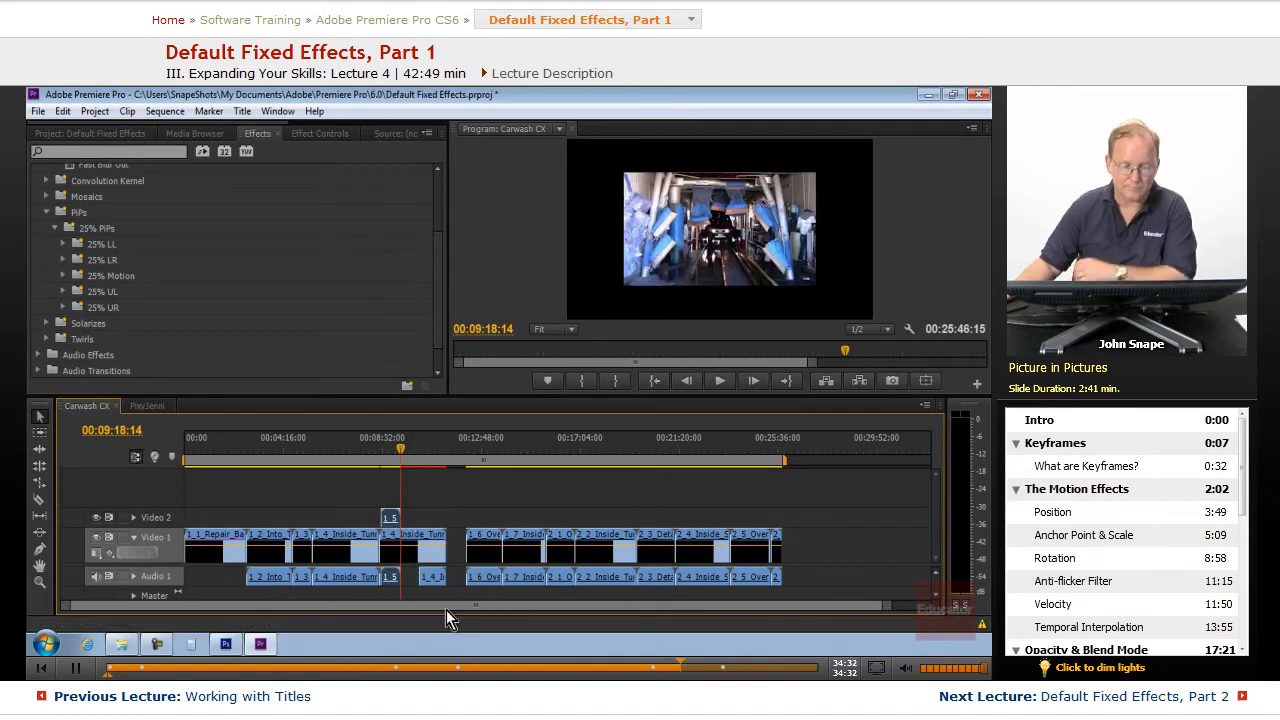
key("equal")
key("equal")
key("equal")
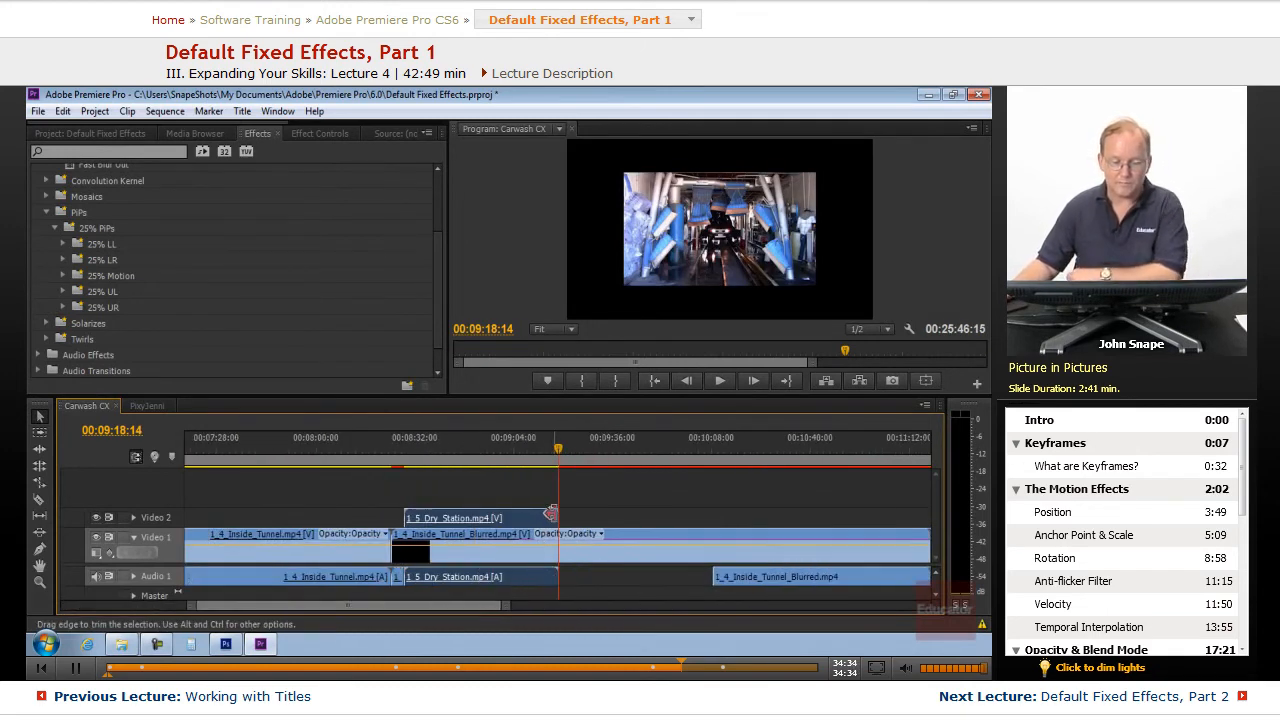
left_click_drag(513, 520, 590, 528)
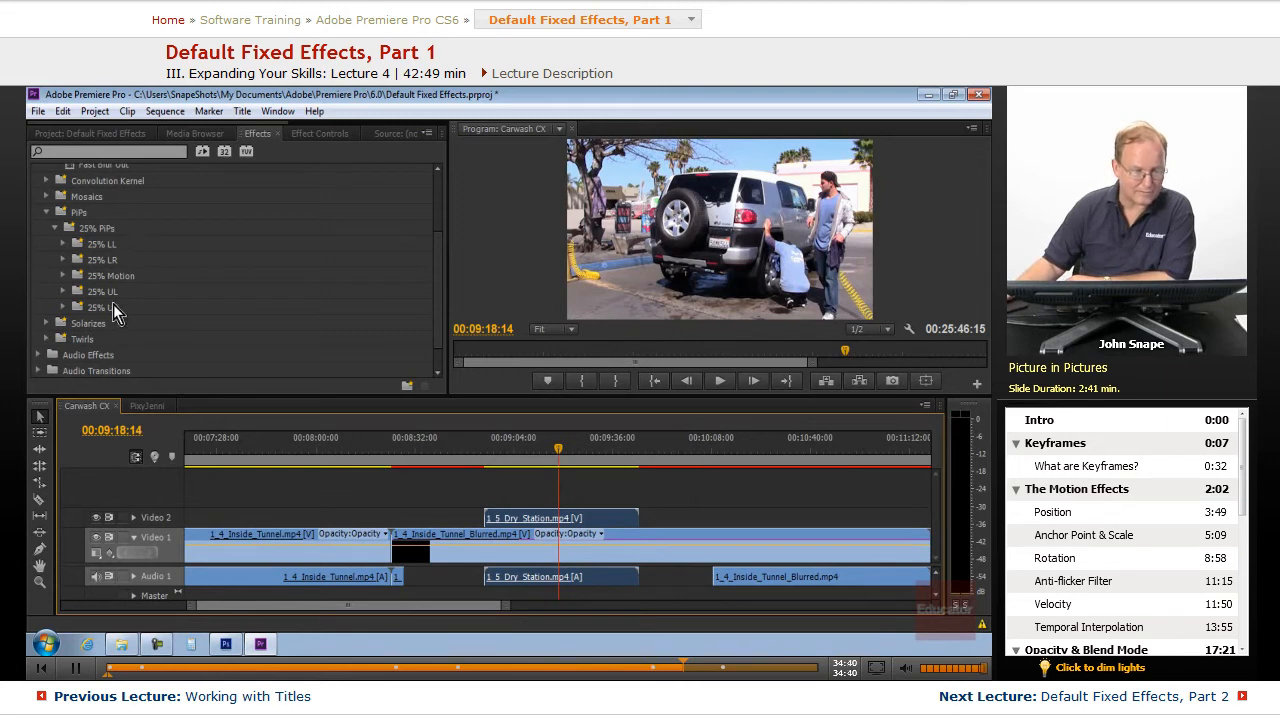
- Apply the PiP 25% UR Scale Down from Full preset to the 1_5_Dry_Station.mp4 clip on Video 2
left_click(63, 308)
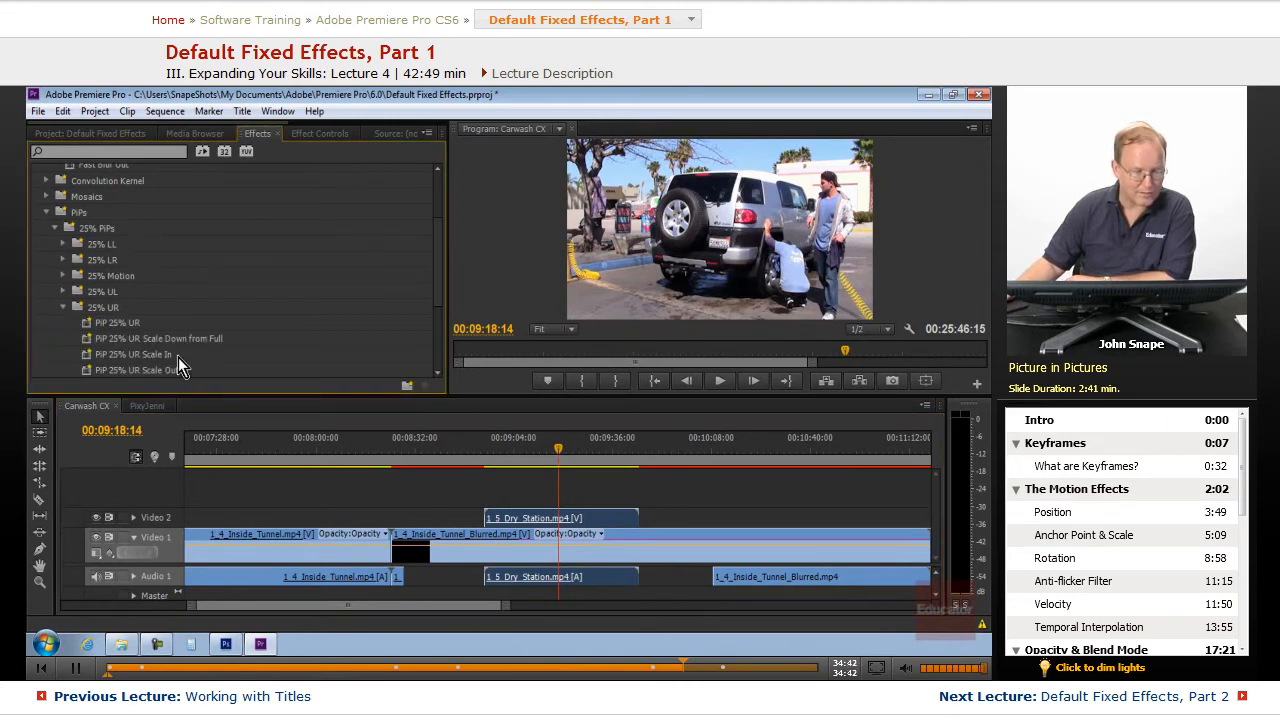
scroll(205, 354, "down", 2)
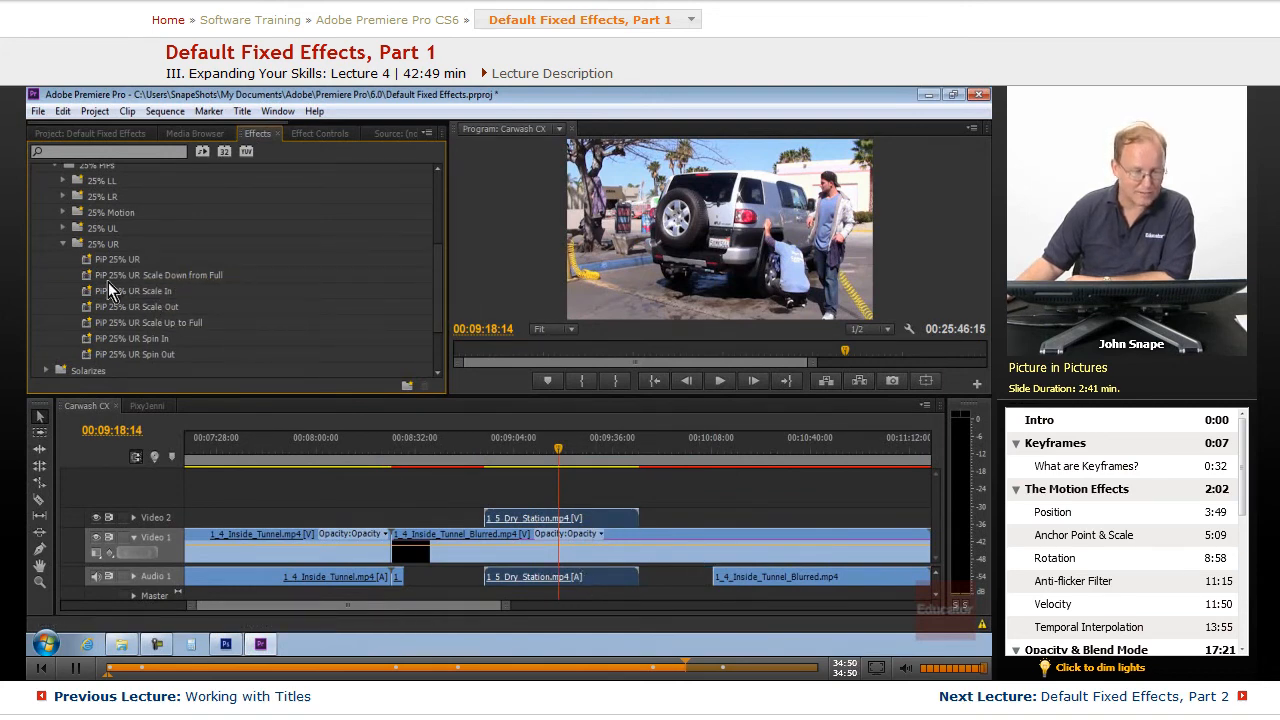
left_click_drag(94, 278, 555, 521)
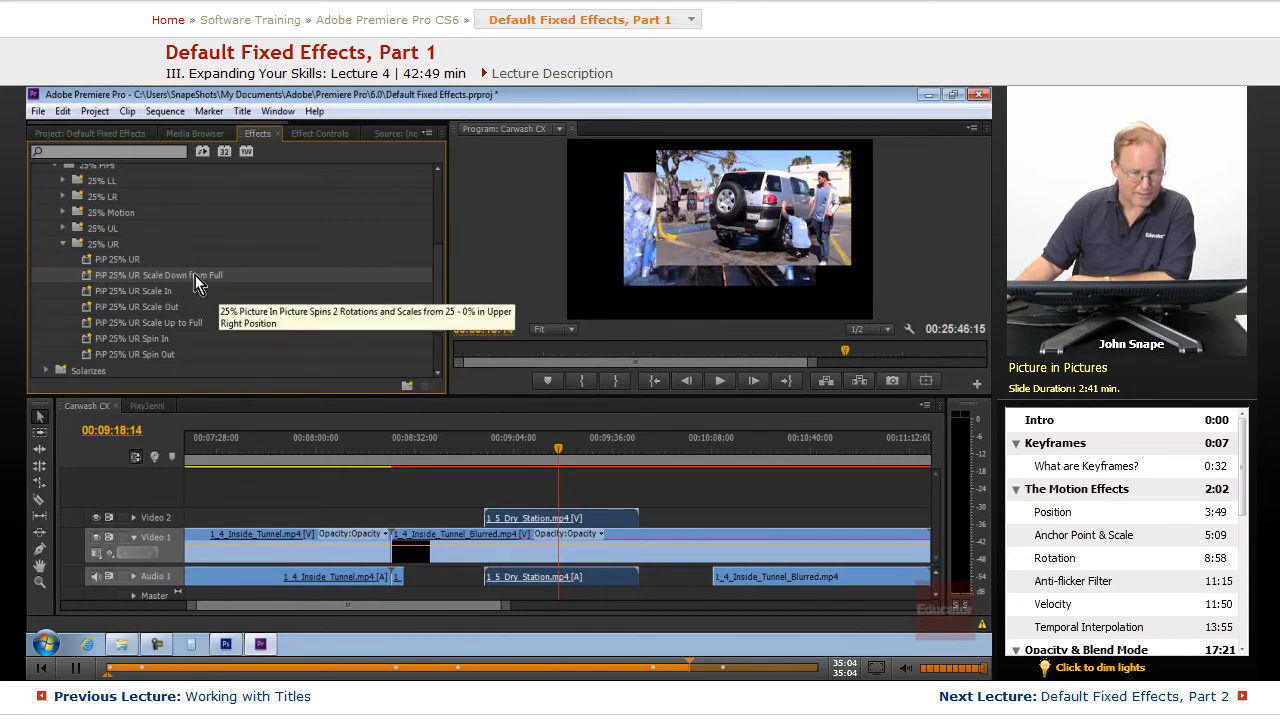
- At the playhead, set the 1_5_Dry_Station.mp4 clip's Motion scale to 41.8 and its position to 924.6, 229.6
left_click(320, 133)
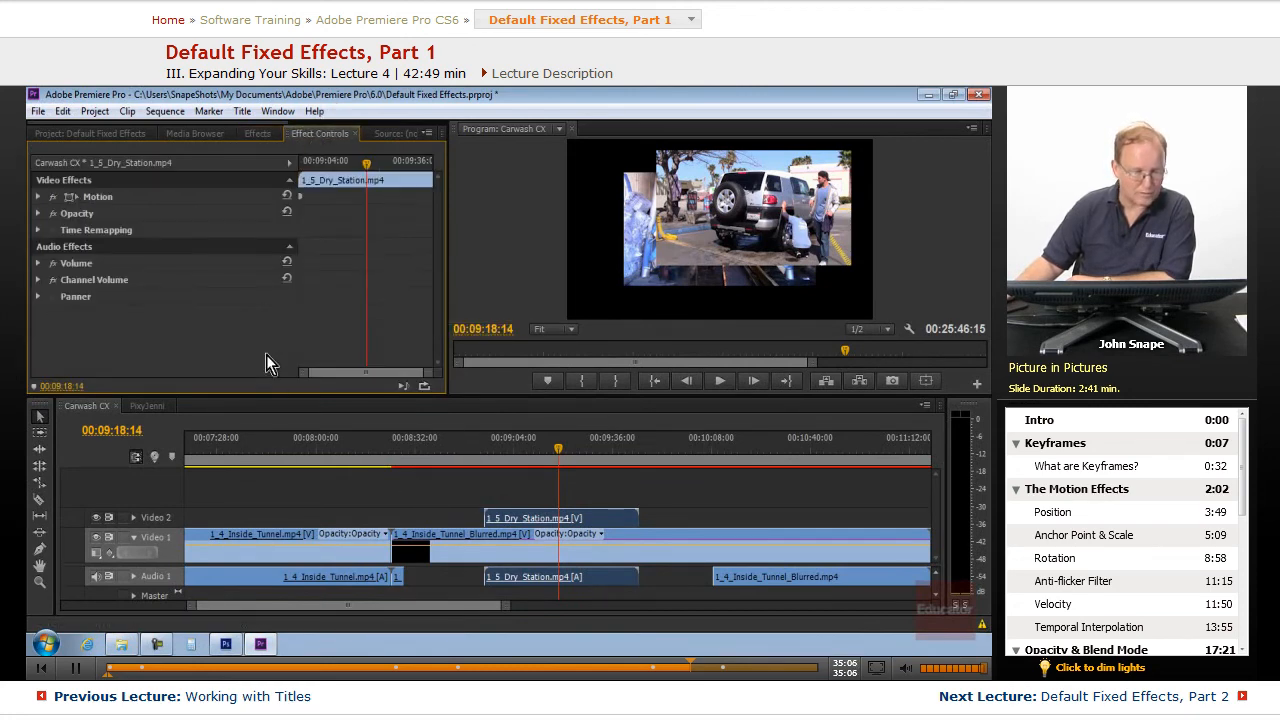
left_click(257, 134)
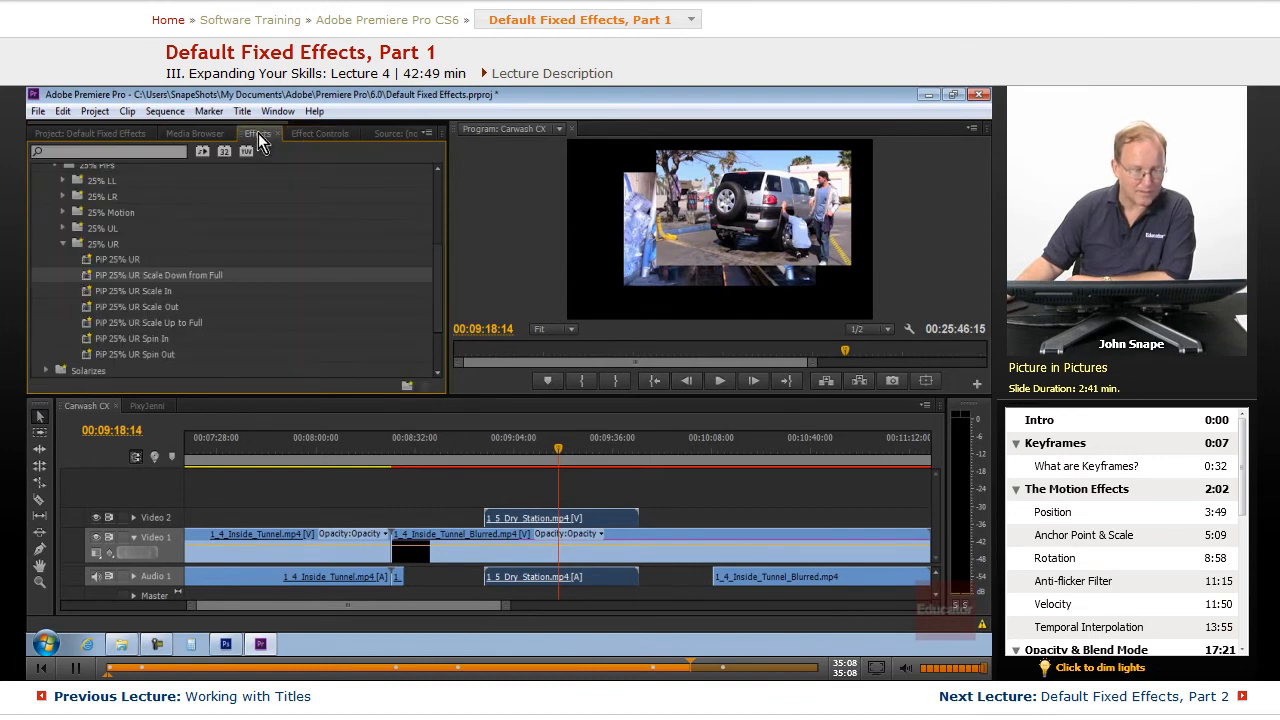
left_click(318, 133)
left_click(44, 196)
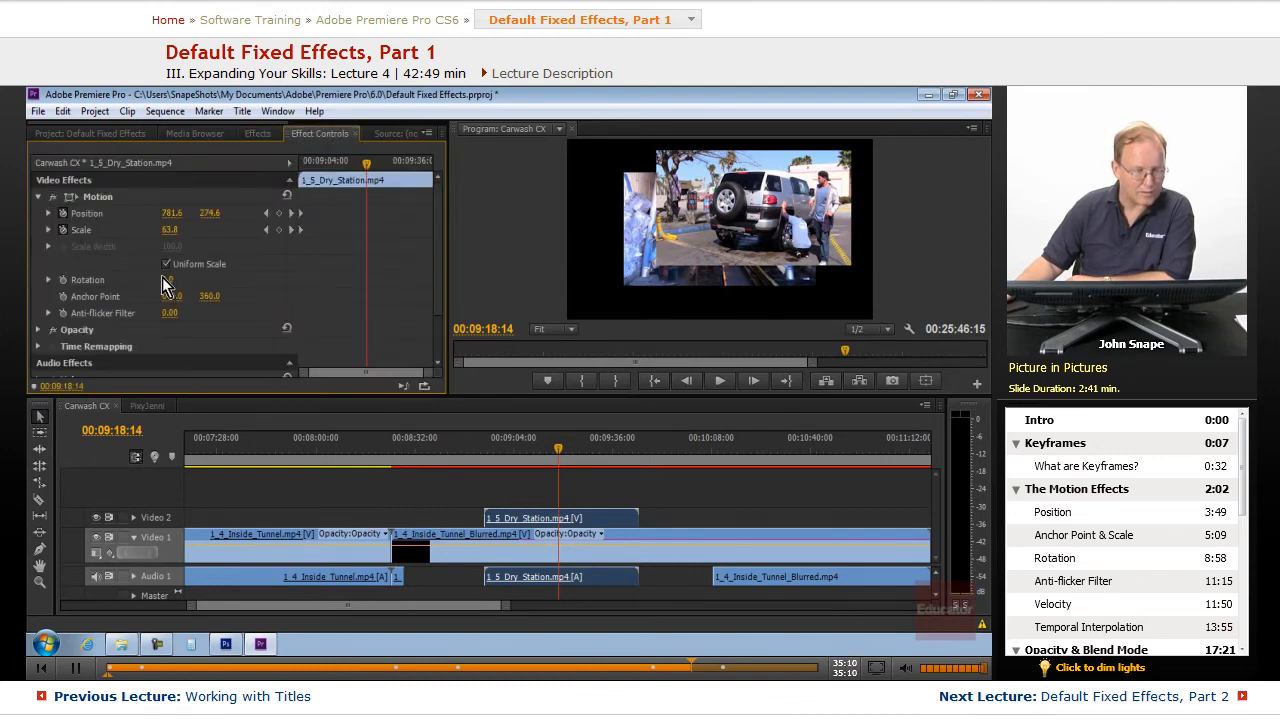
left_click_drag(172, 231, 204, 218)
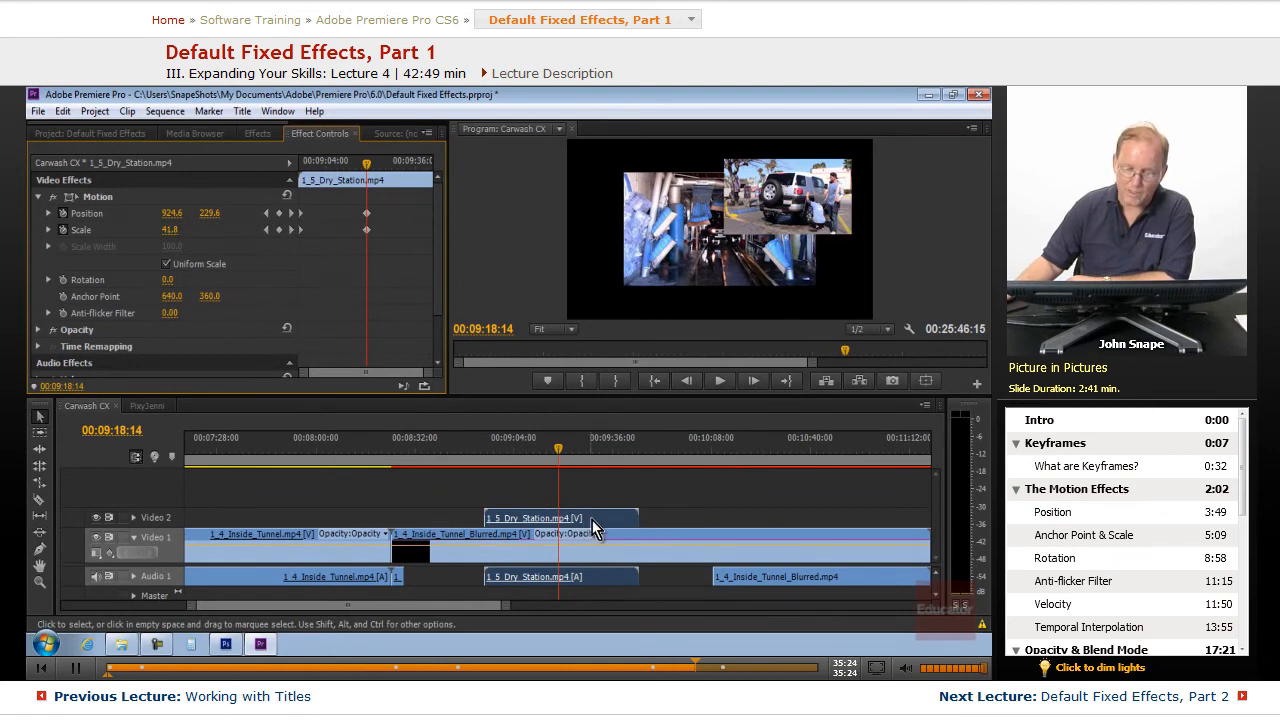
- Set the Motion scale of the 1_4_Inside_Tunnel_Blurred.mp4 clip on Video 1 to 100
left_click(257, 133)
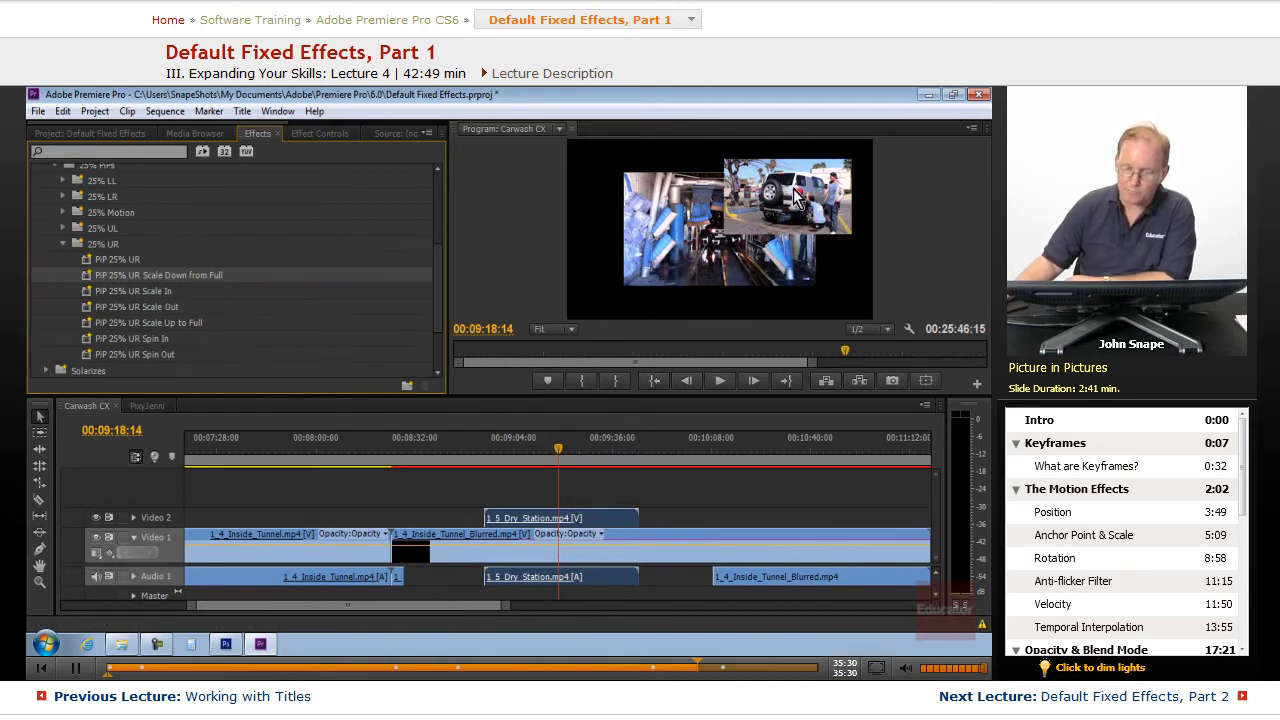
left_click(506, 541)
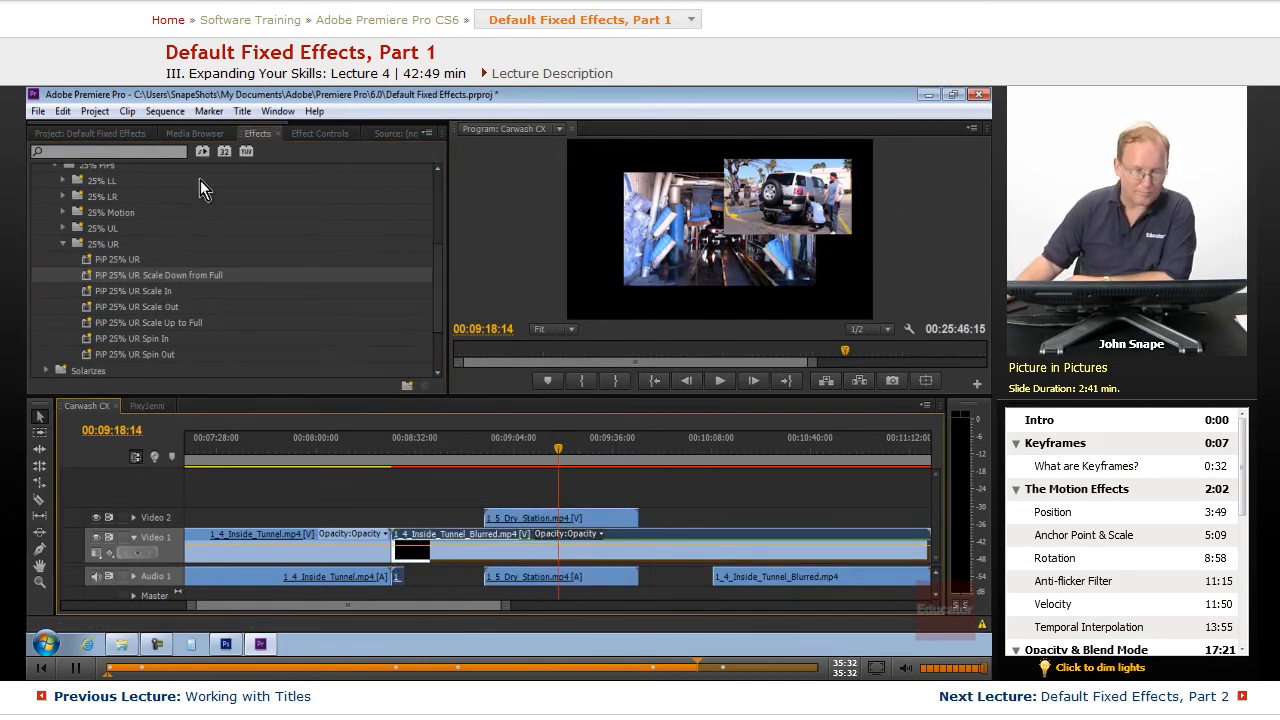
left_click(322, 134)
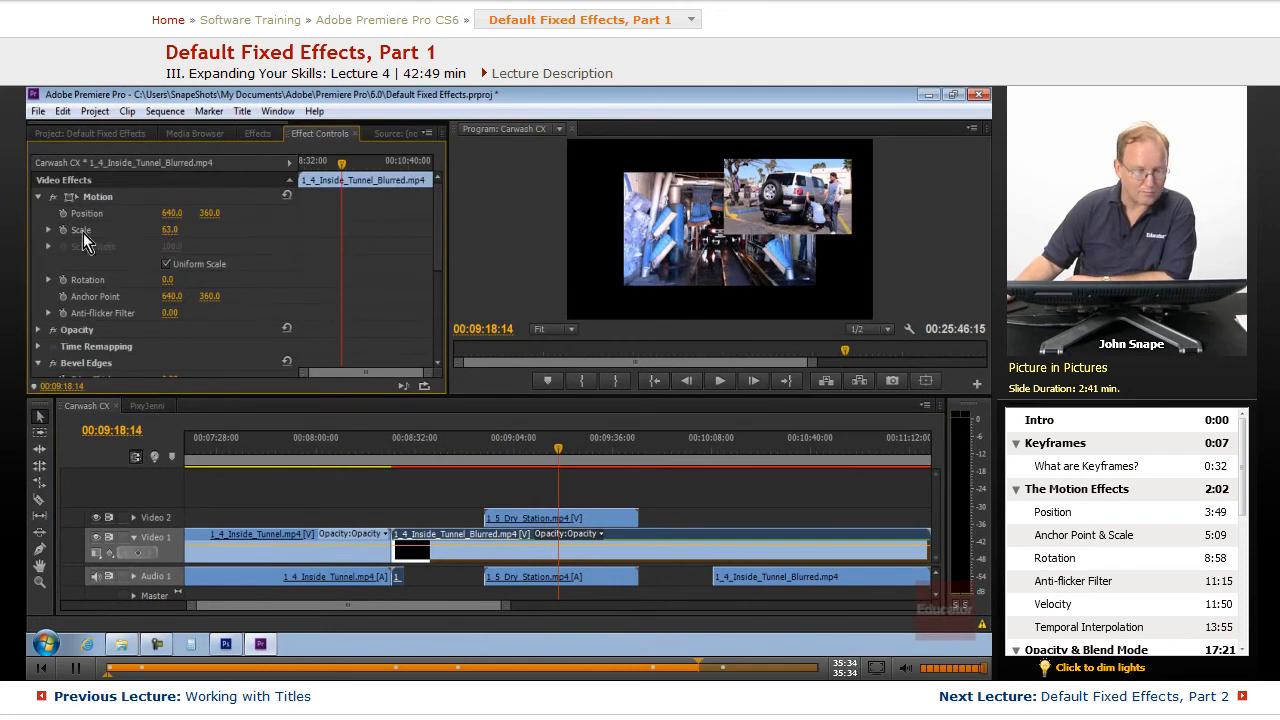
left_click_drag(167, 230, 192, 253)
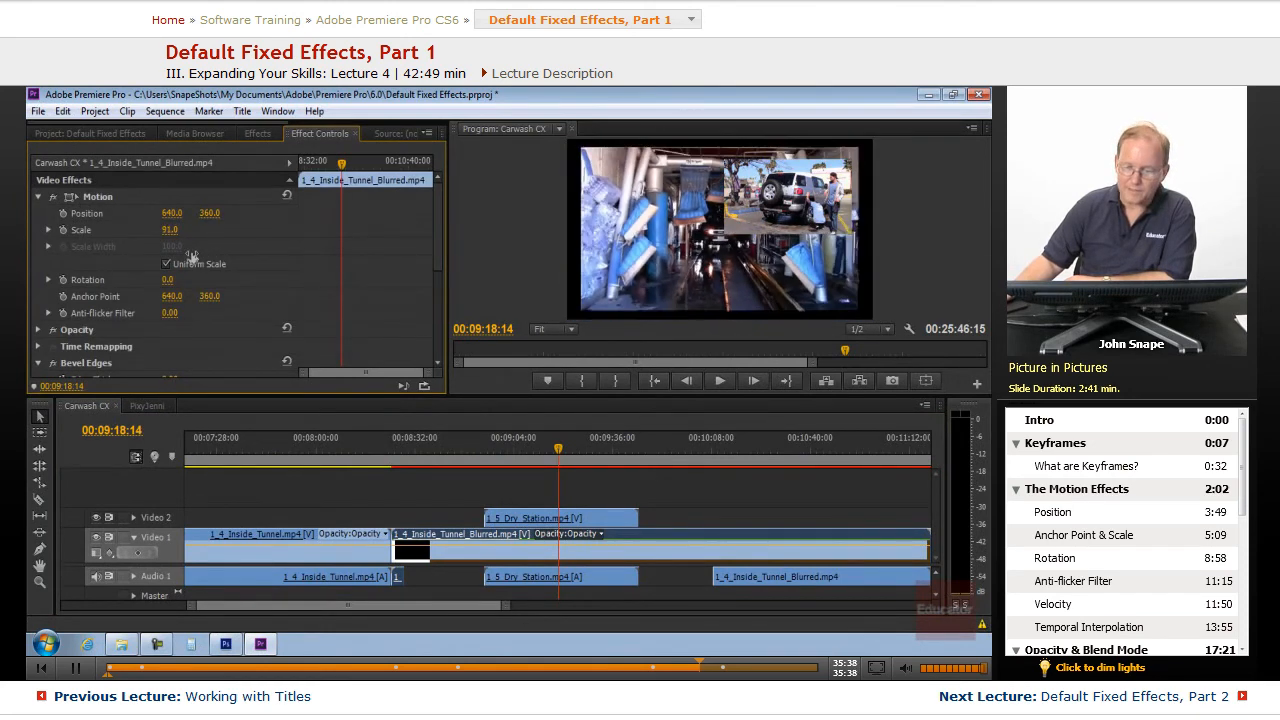
left_click(170, 231)
type("100")
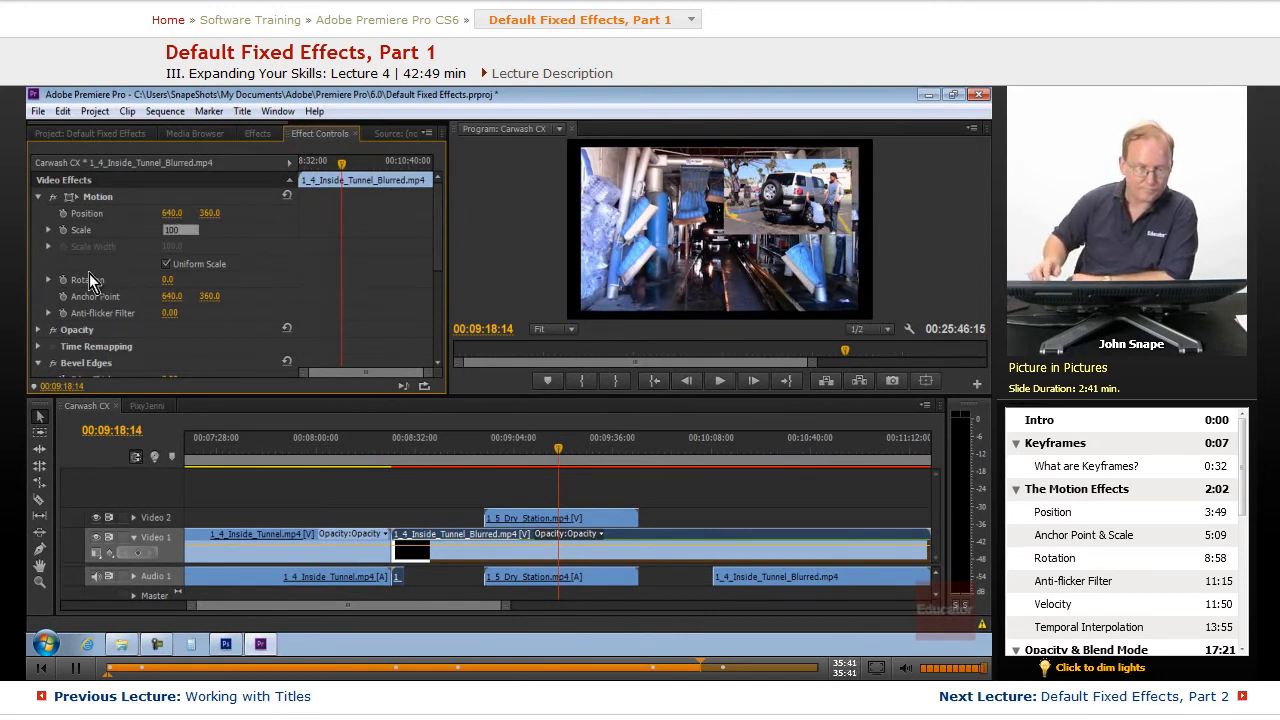
key("Return")
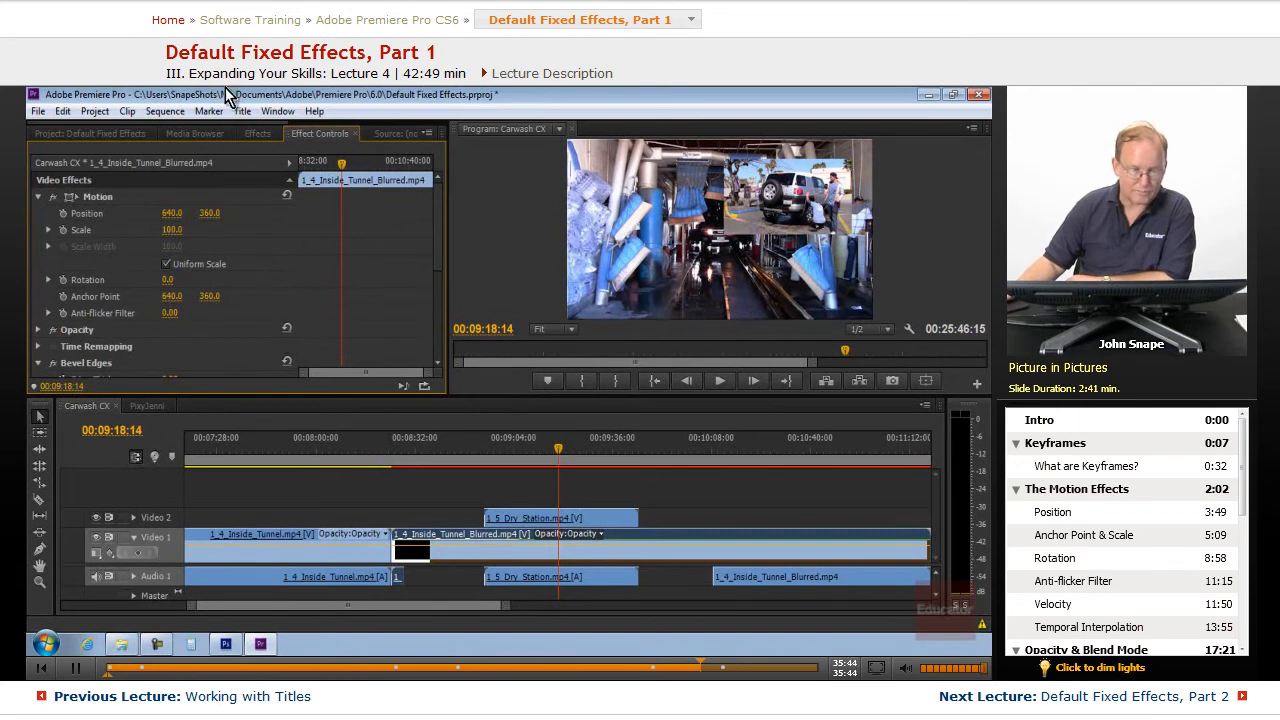
- Apply the Bevel Edges Thin preset to the 1_5_Dry_Station.mp4 clip on Video 2
left_click(250, 133)
scroll(177, 248, "down", 3)
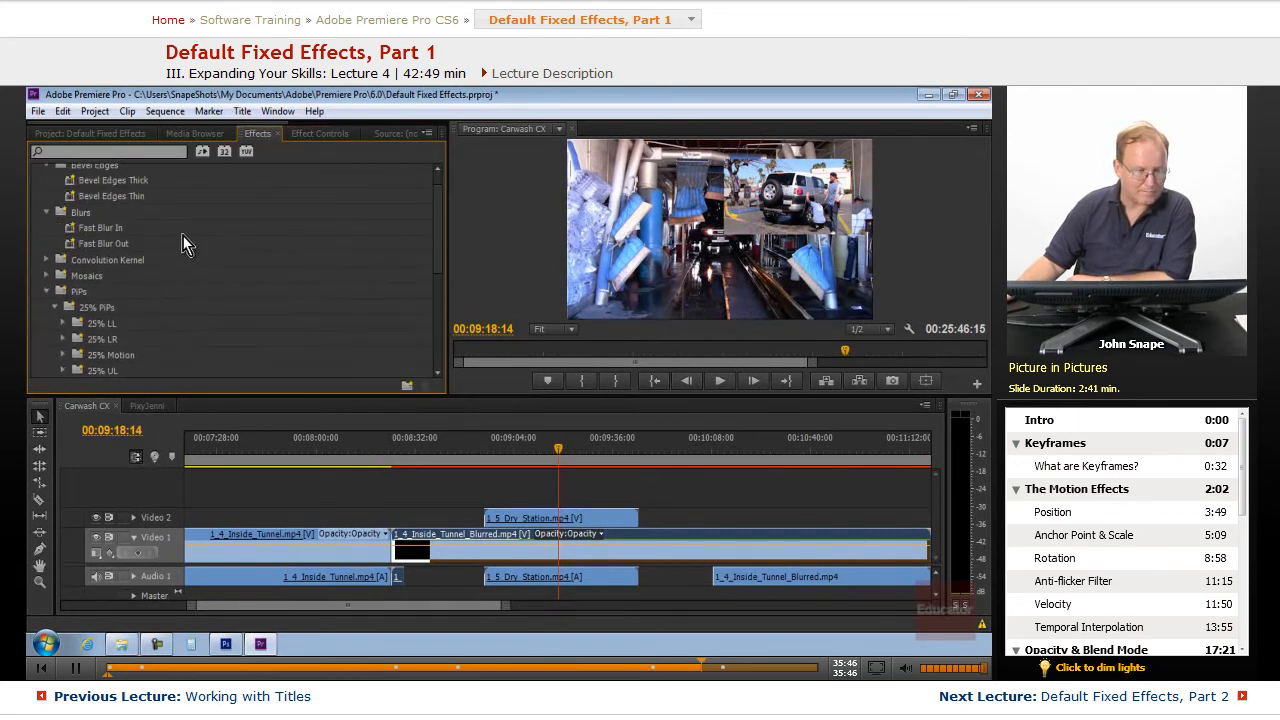
scroll(176, 240, "up", 1)
left_click_drag(84, 223, 570, 517)
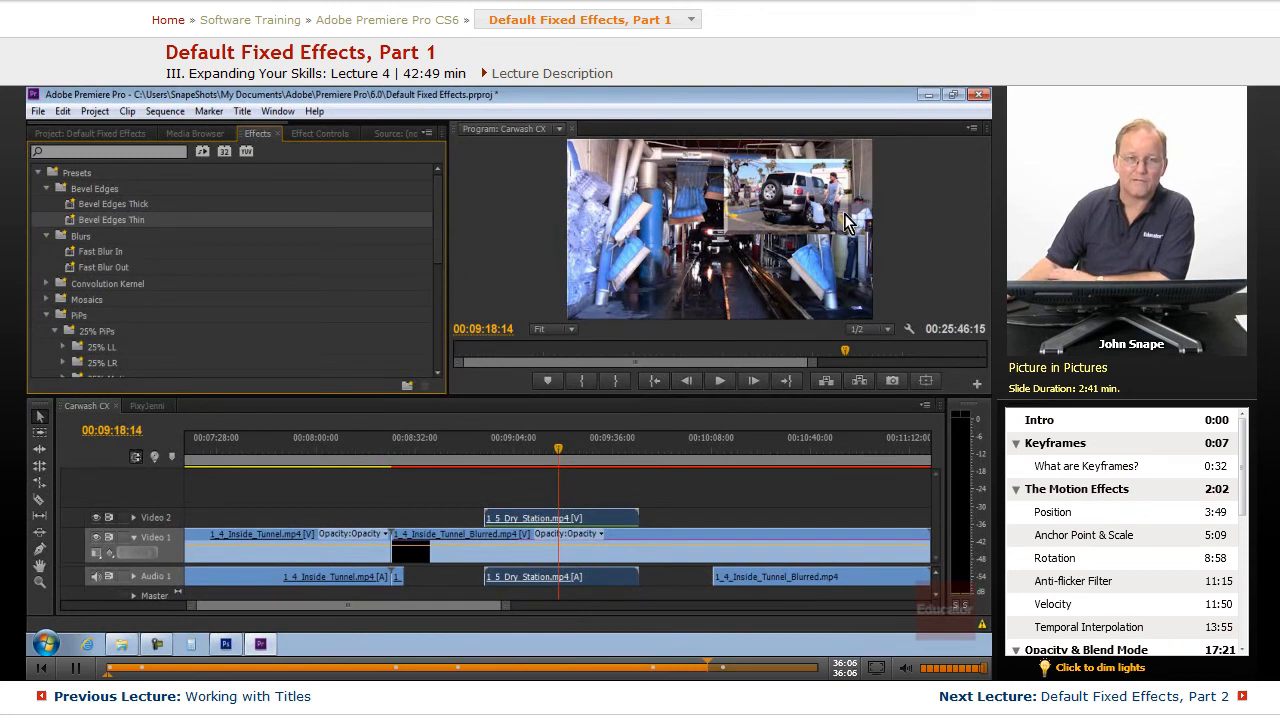
key("ctrl+s")
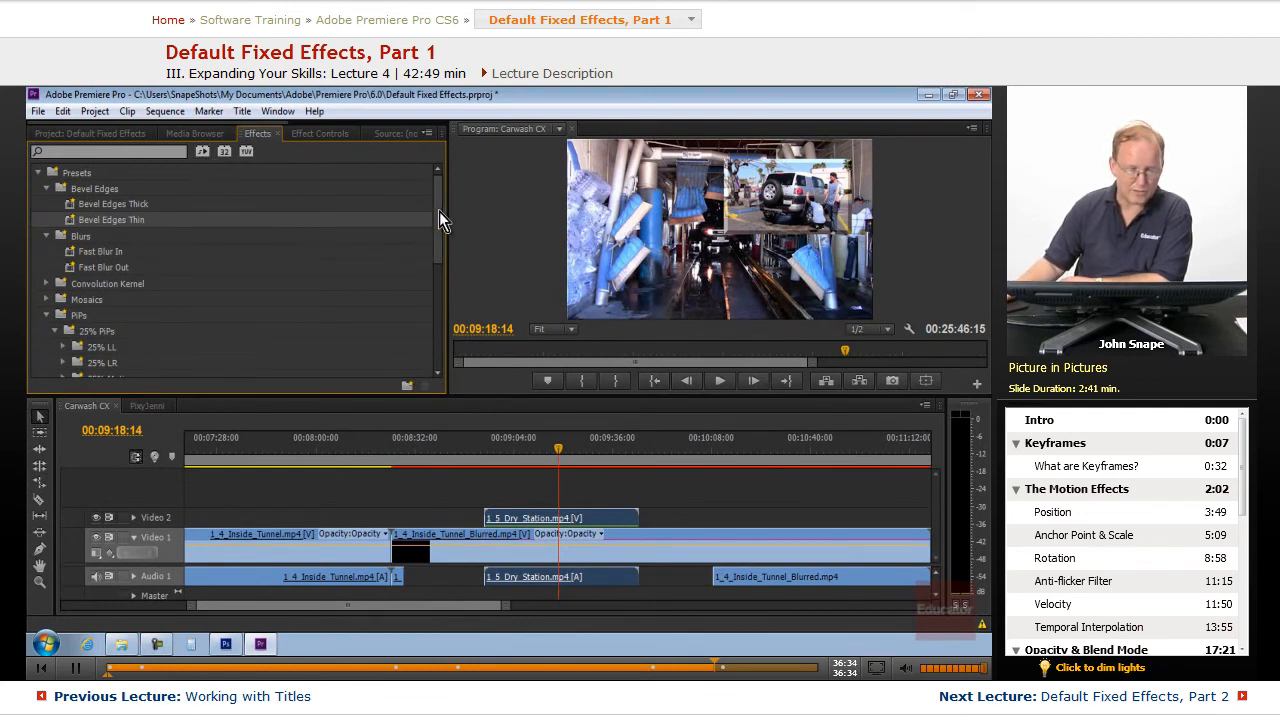
- Collapse the 25% UR, PiPs, Blurs and Bevel Edges preset folders and the Presets folder itself
left_click_drag(439, 211, 458, 317)
scroll(205, 241, "up", 3)
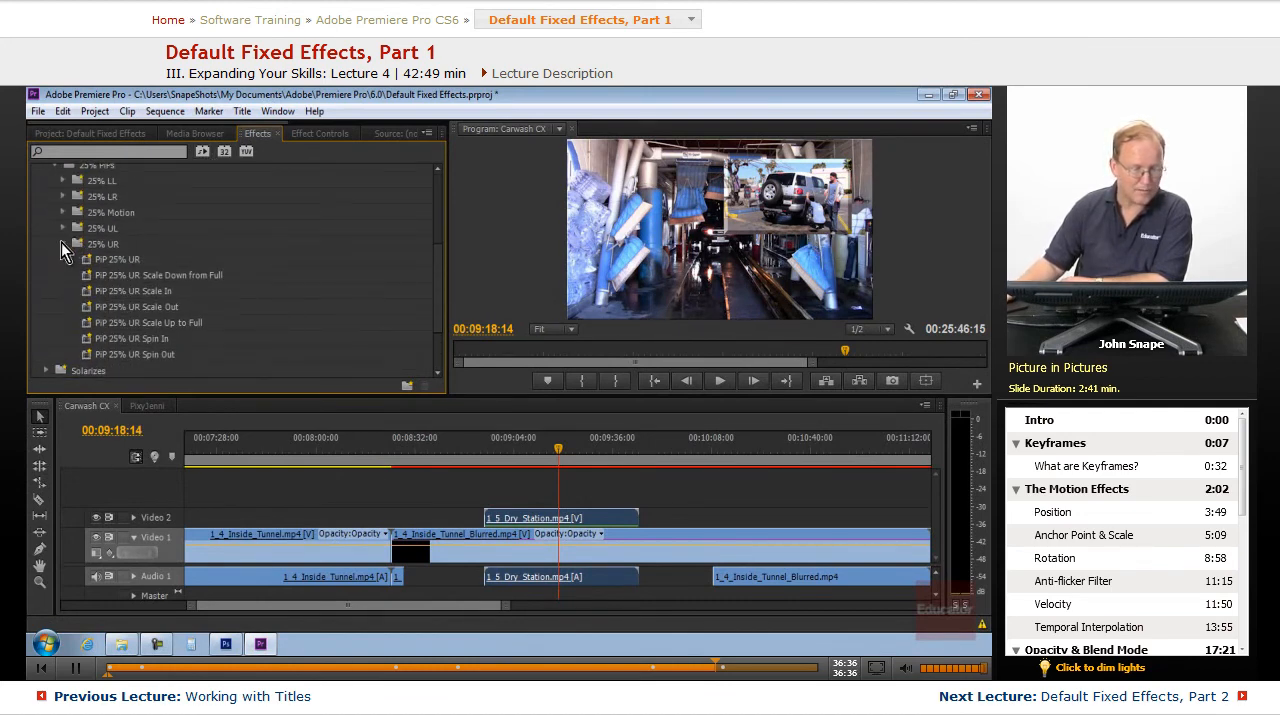
left_click(62, 244)
left_click(47, 246)
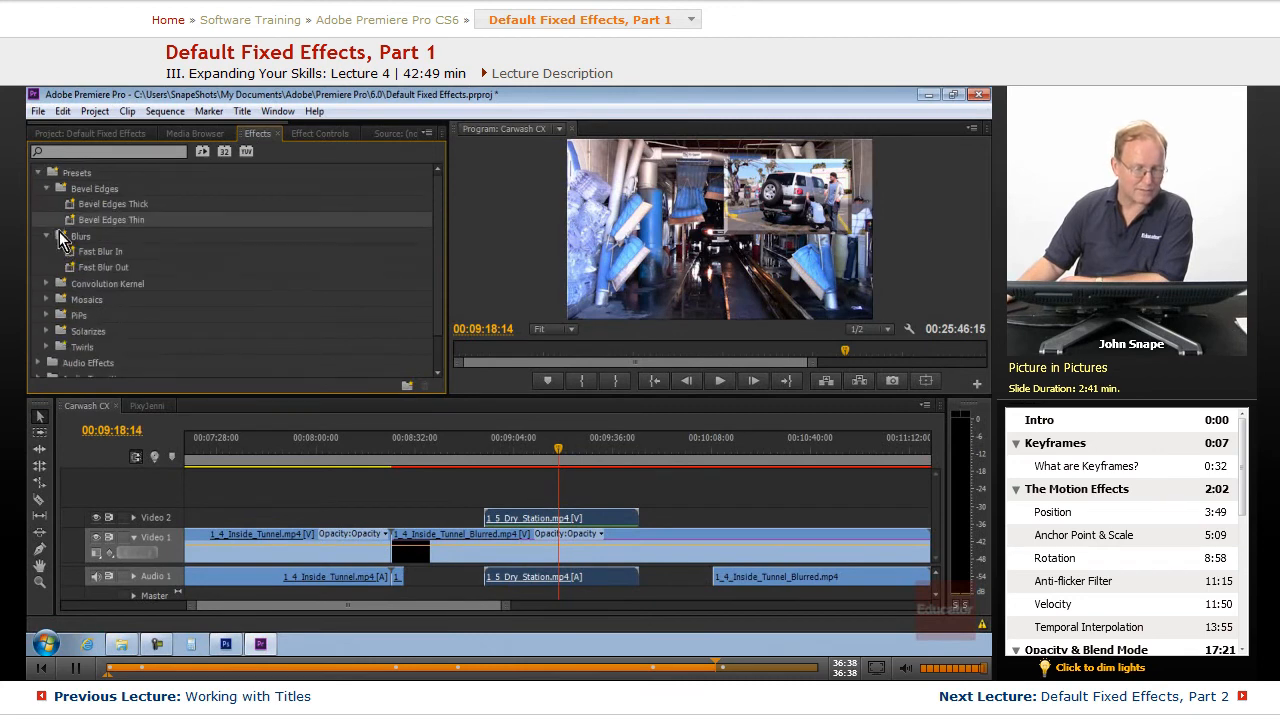
left_click(50, 236)
left_click(47, 188)
left_click(38, 172)
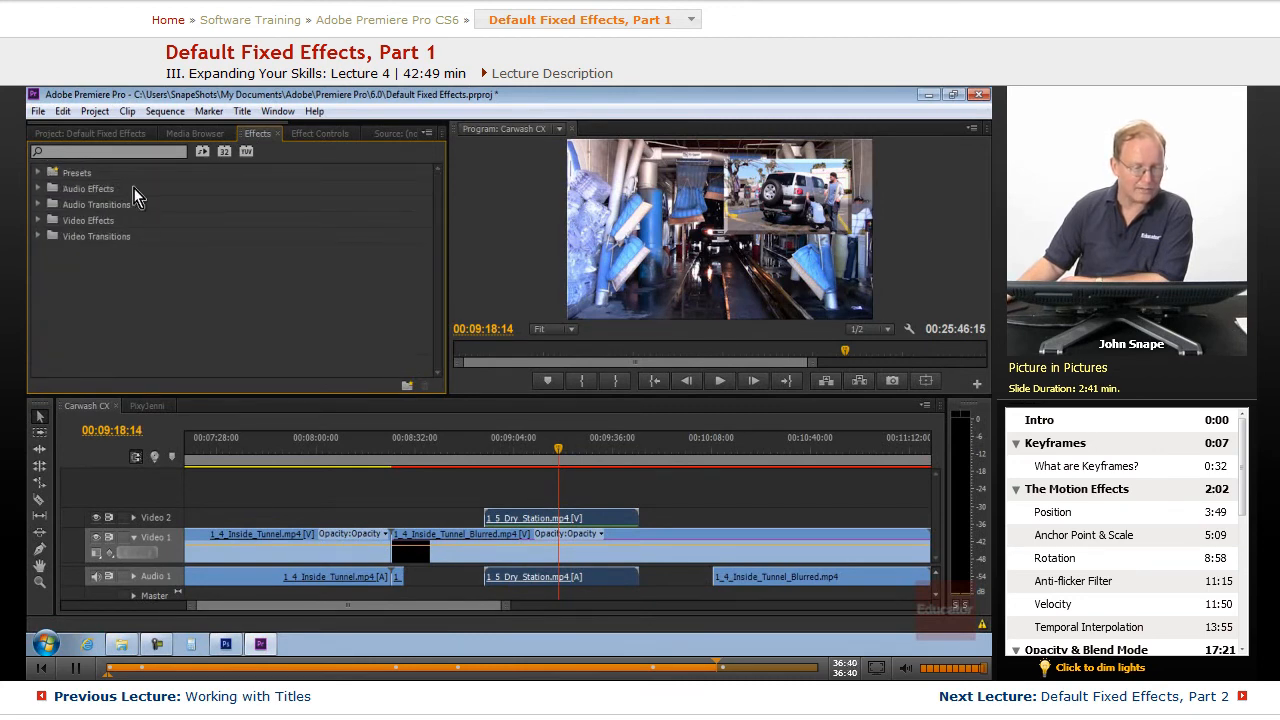
left_click(39, 172)
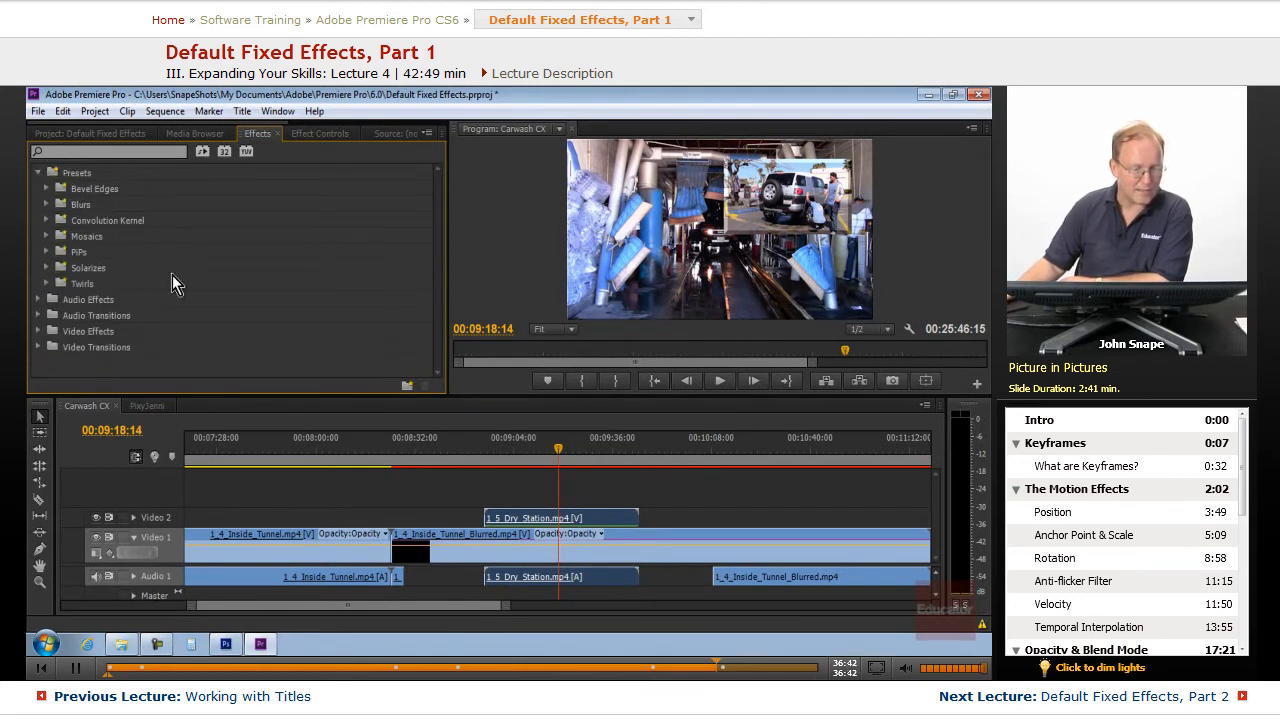
left_click(38, 172)
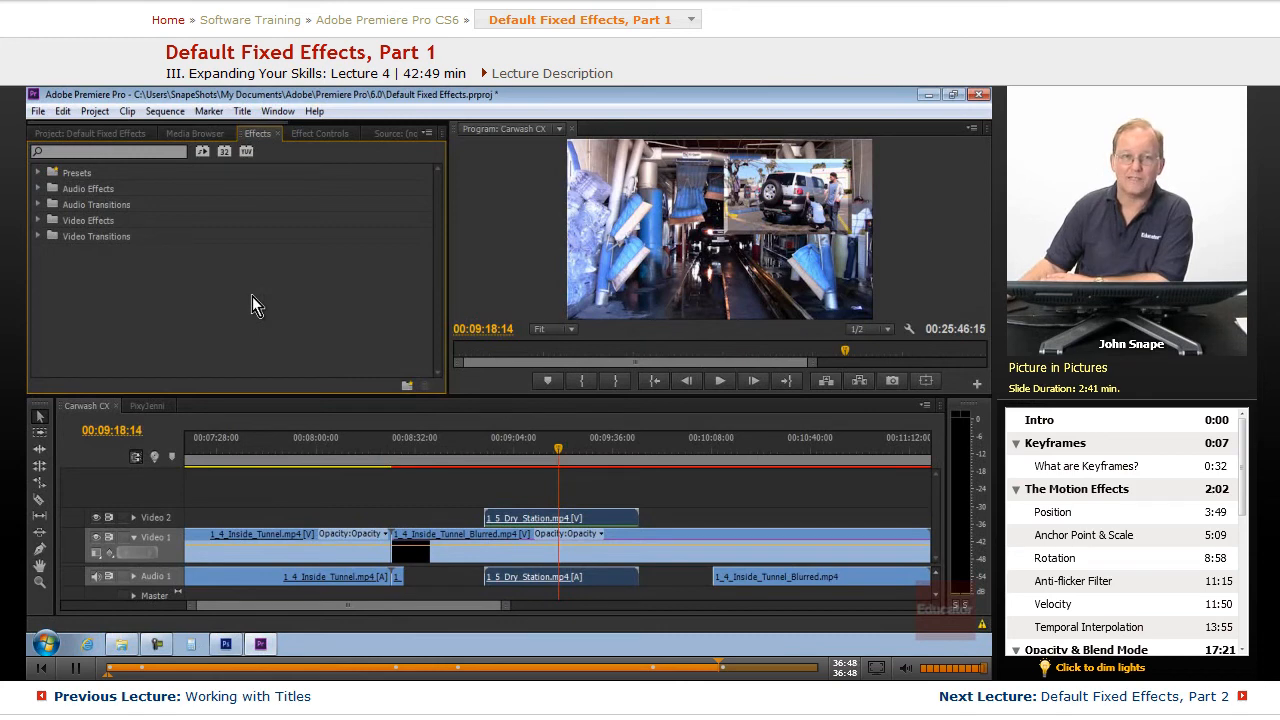
left_click(37, 173)
left_click(37, 173)
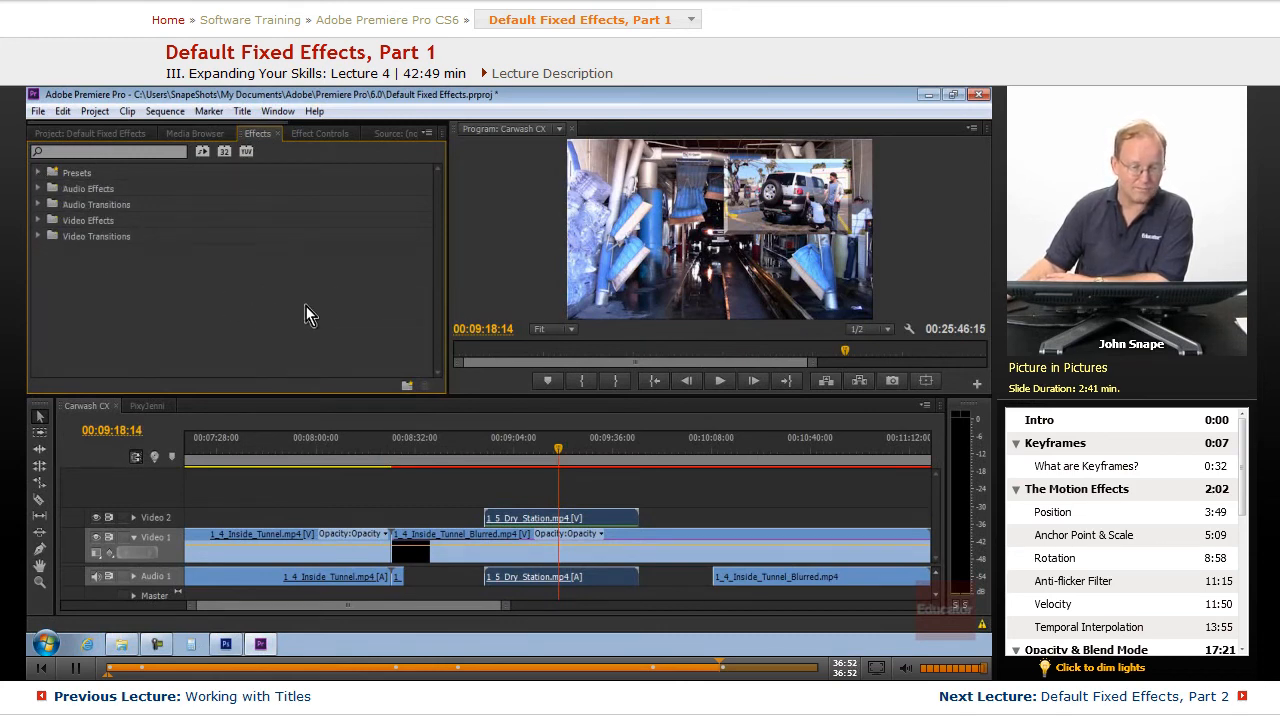
left_click(305, 134)
left_click(258, 133)
left_click(313, 135)
left_click(262, 133)
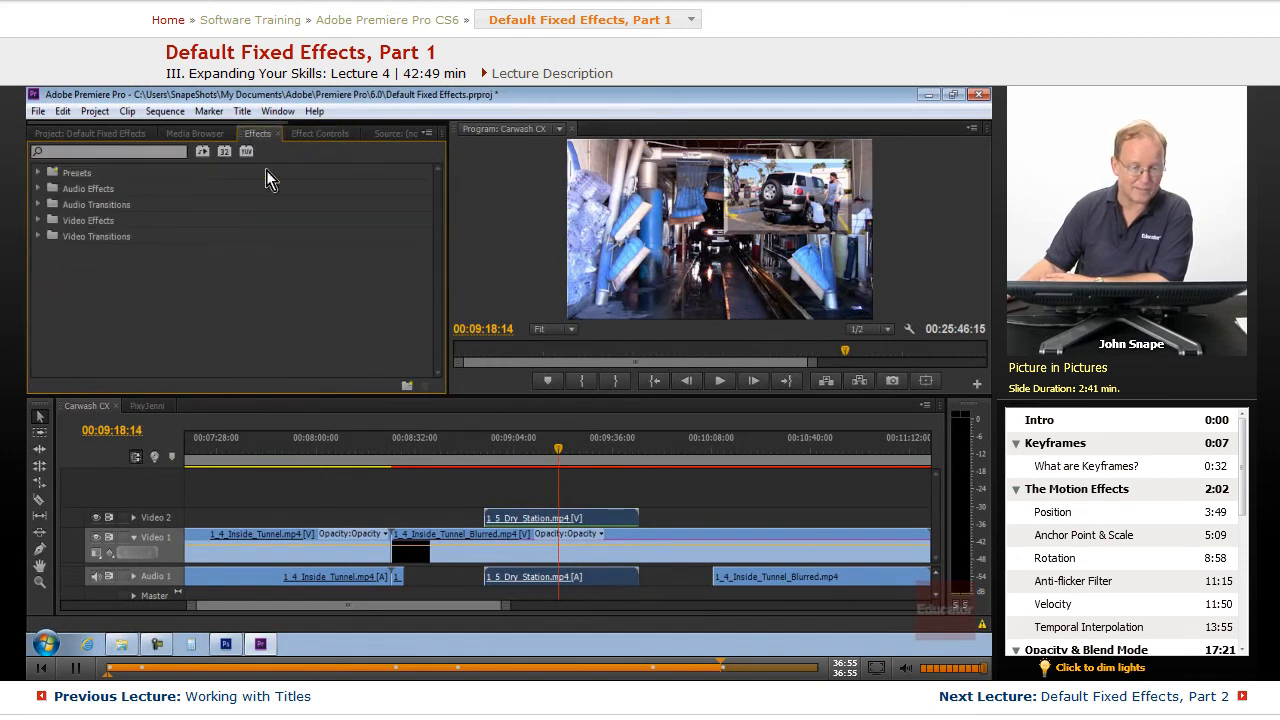
- Collapse the Motion properties of the 1_5_Dry_Station.mp4 clip, then return to the effects list
left_click(315, 136)
left_click(40, 198)
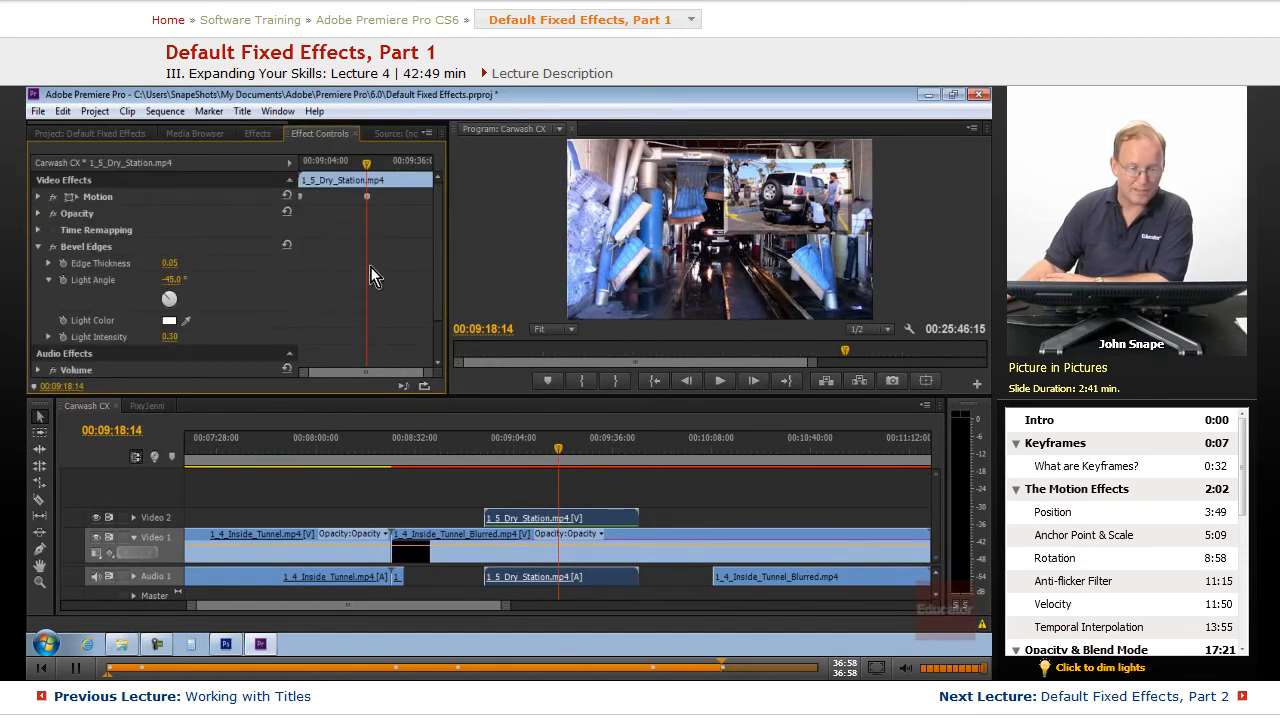
left_click(259, 134)
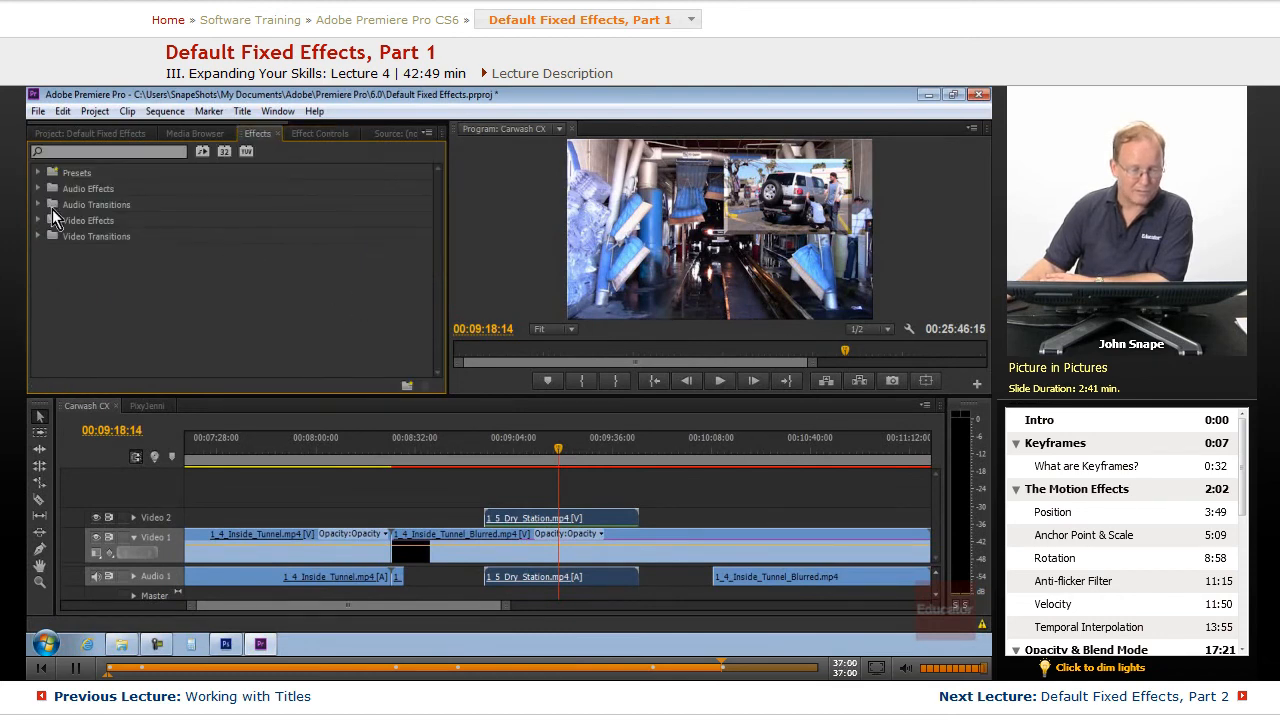
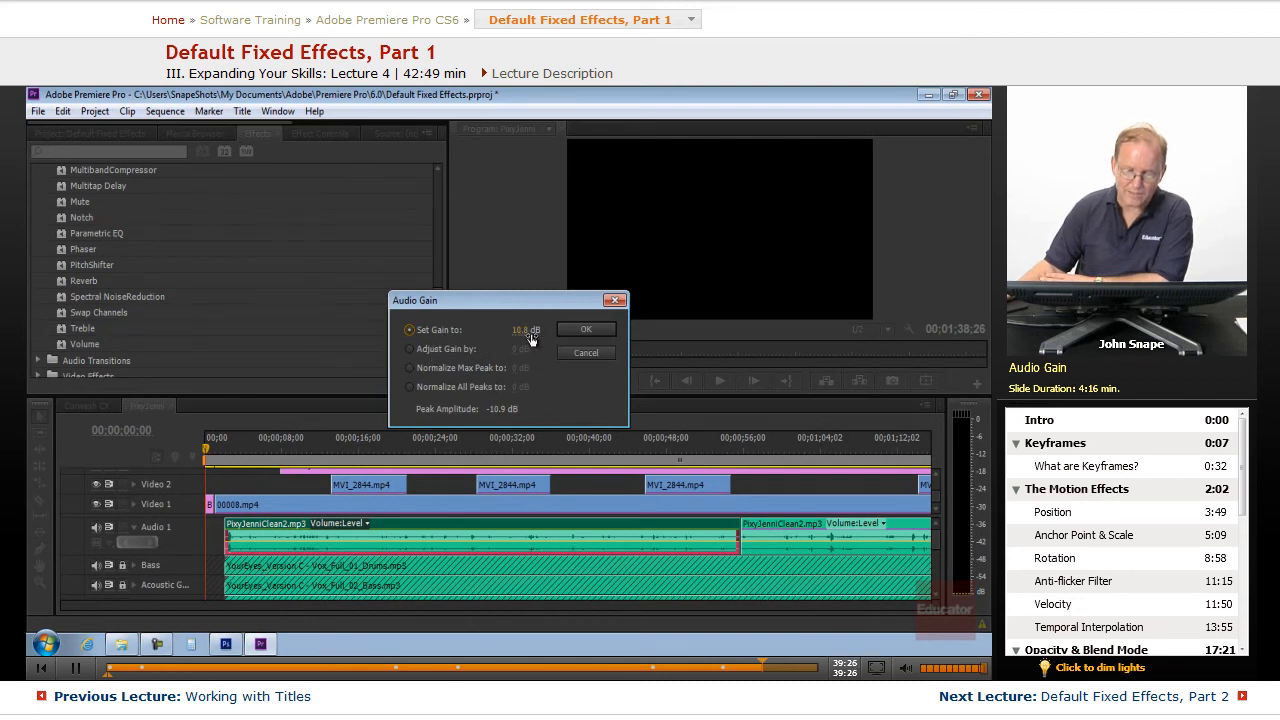
left_click(418, 350)
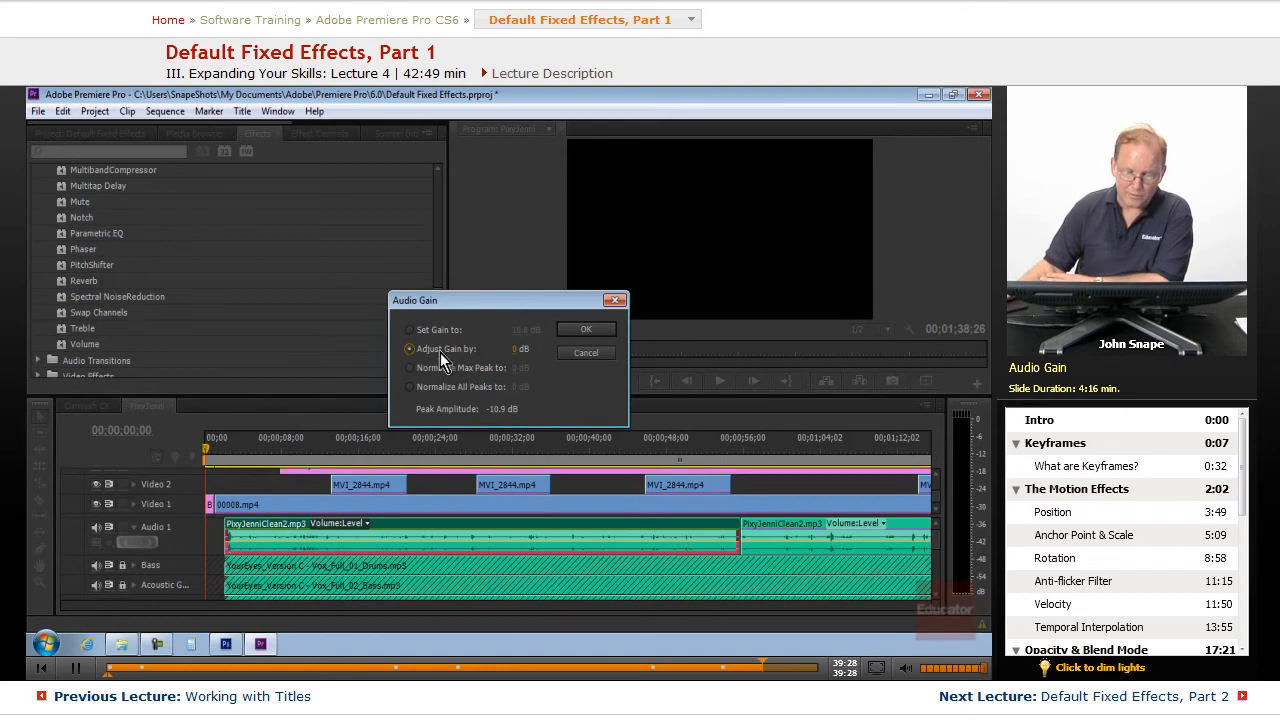
left_click(513, 350)
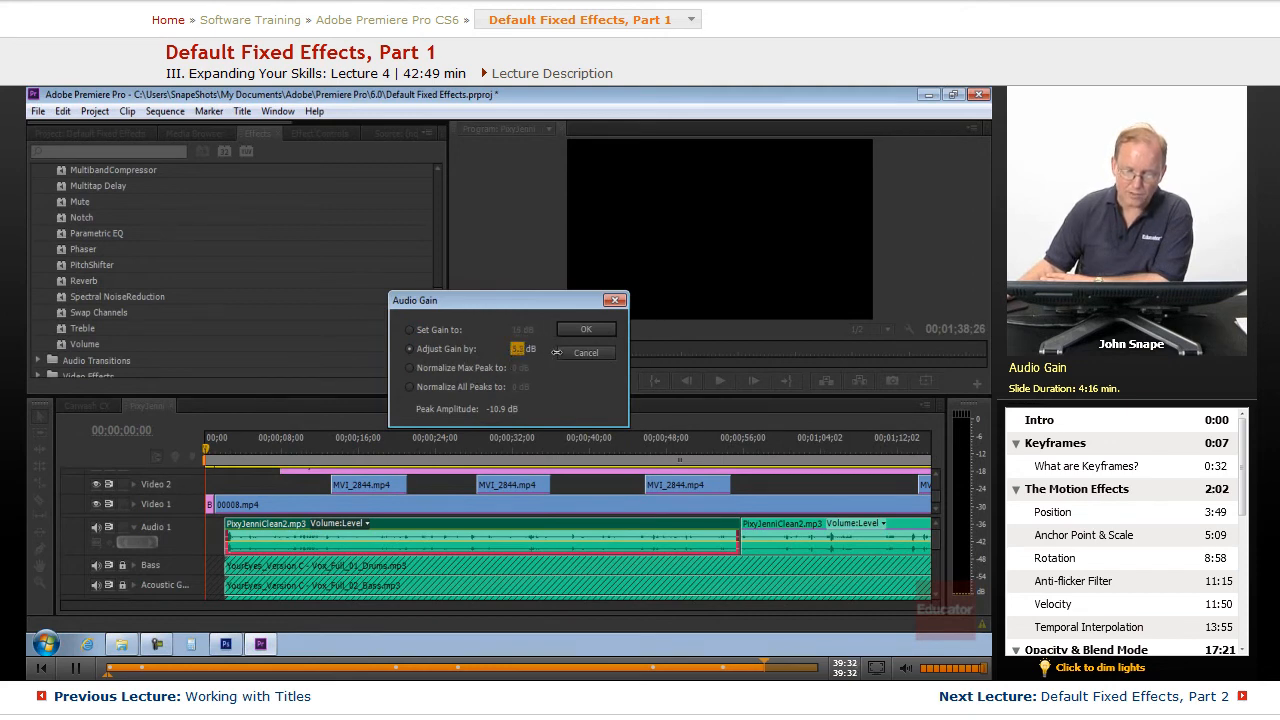
left_click_drag(565, 352, 517, 353)
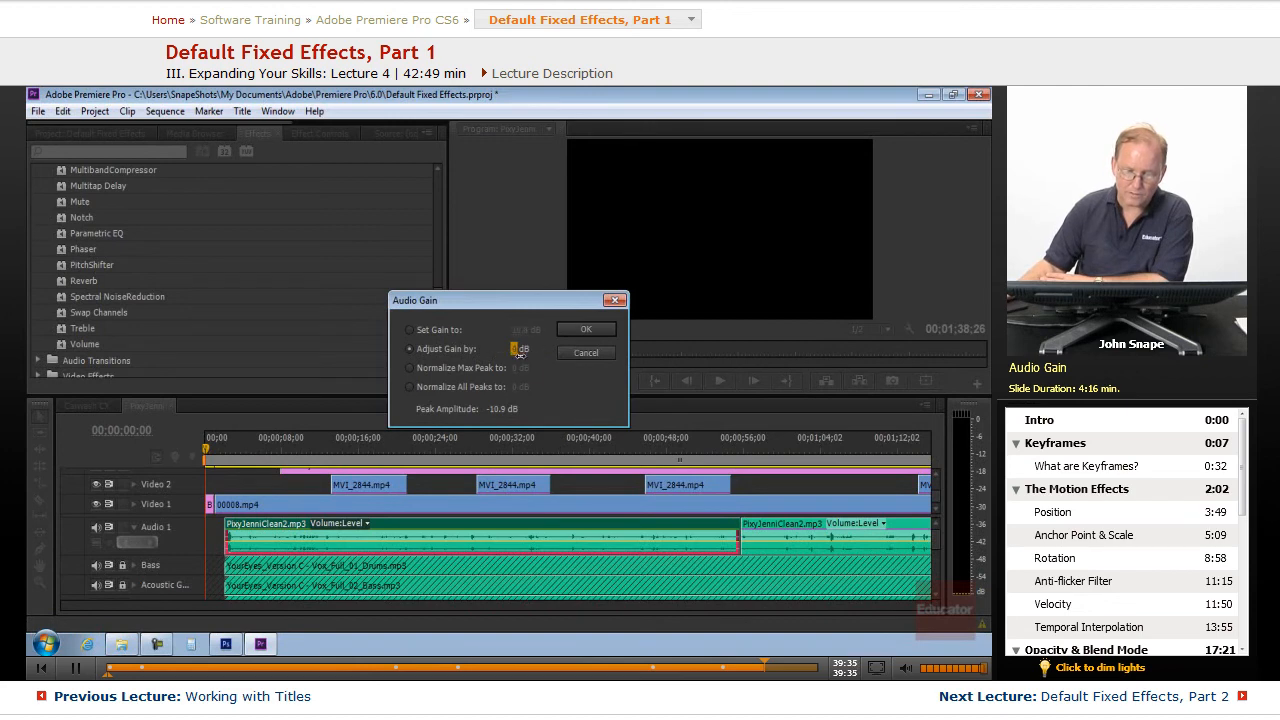
left_click(411, 369)
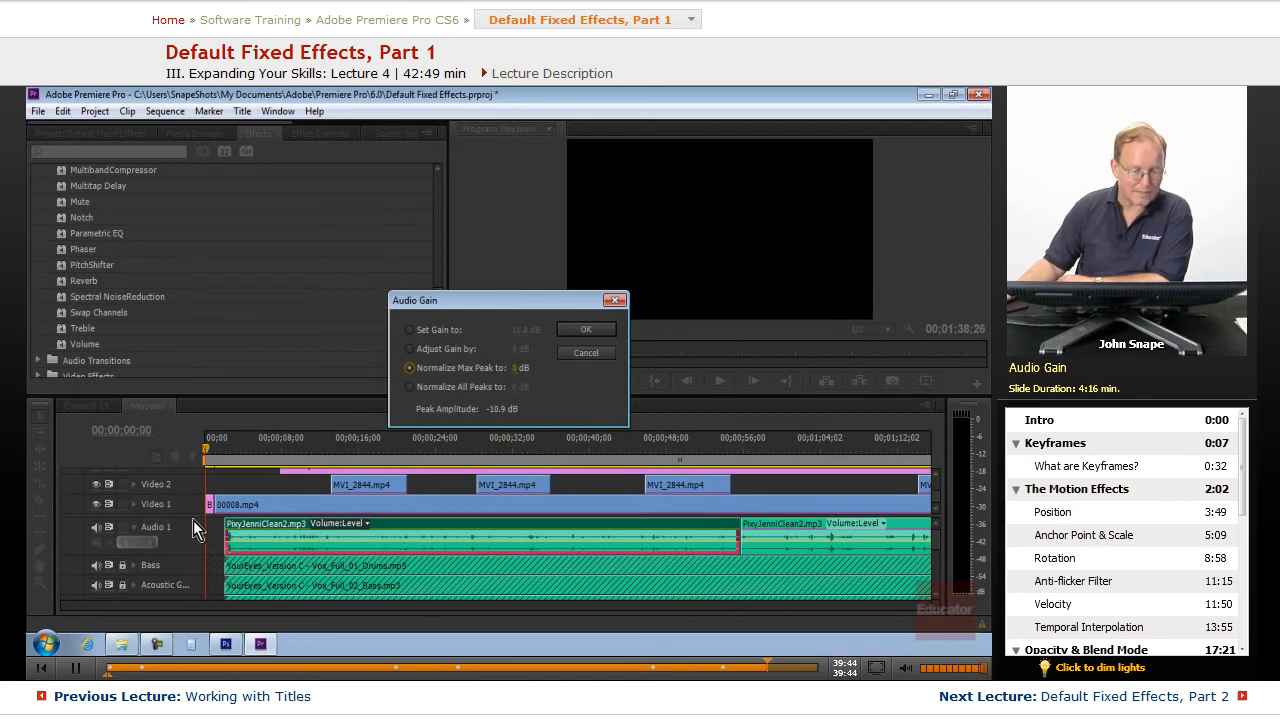
left_click(583, 352)
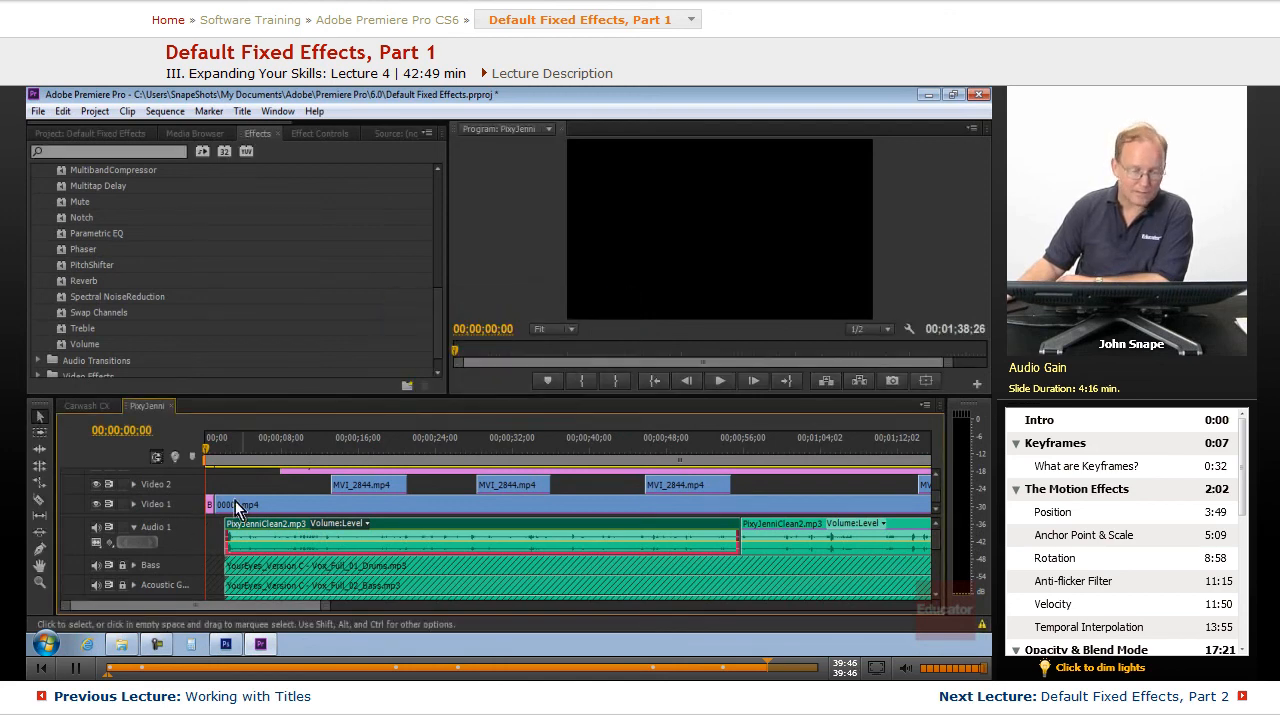
- Enlarge the Audio 1 track and normalize the max peak of its first PixyJenniClean2.mp3 clip to 0 dB
scroll(180, 520, "down", 2)
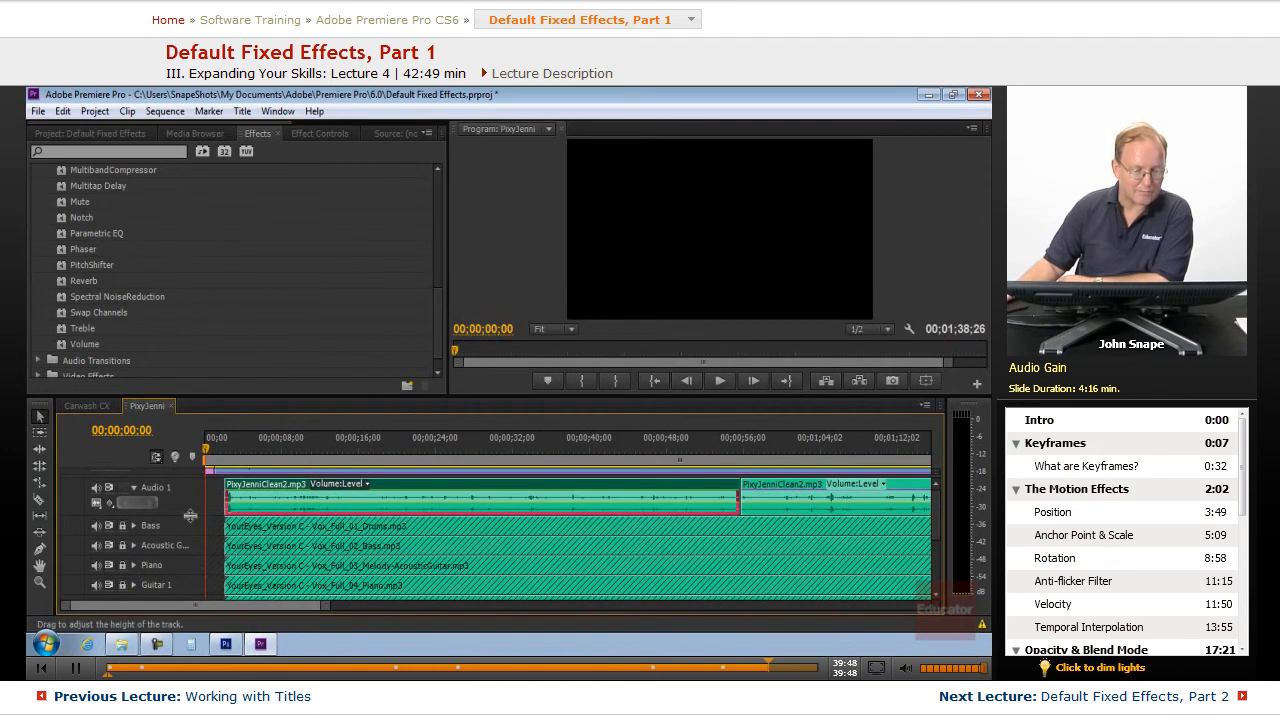
left_click_drag(198, 553, 202, 588)
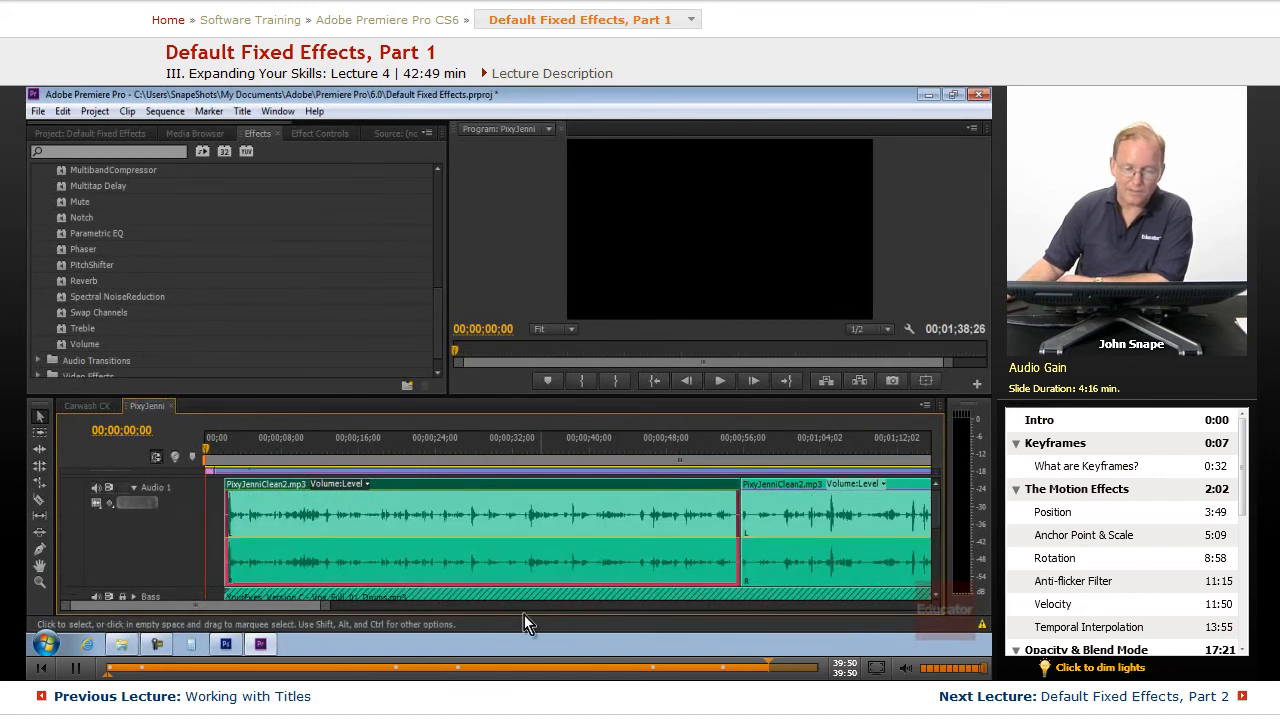
right_click(505, 514)
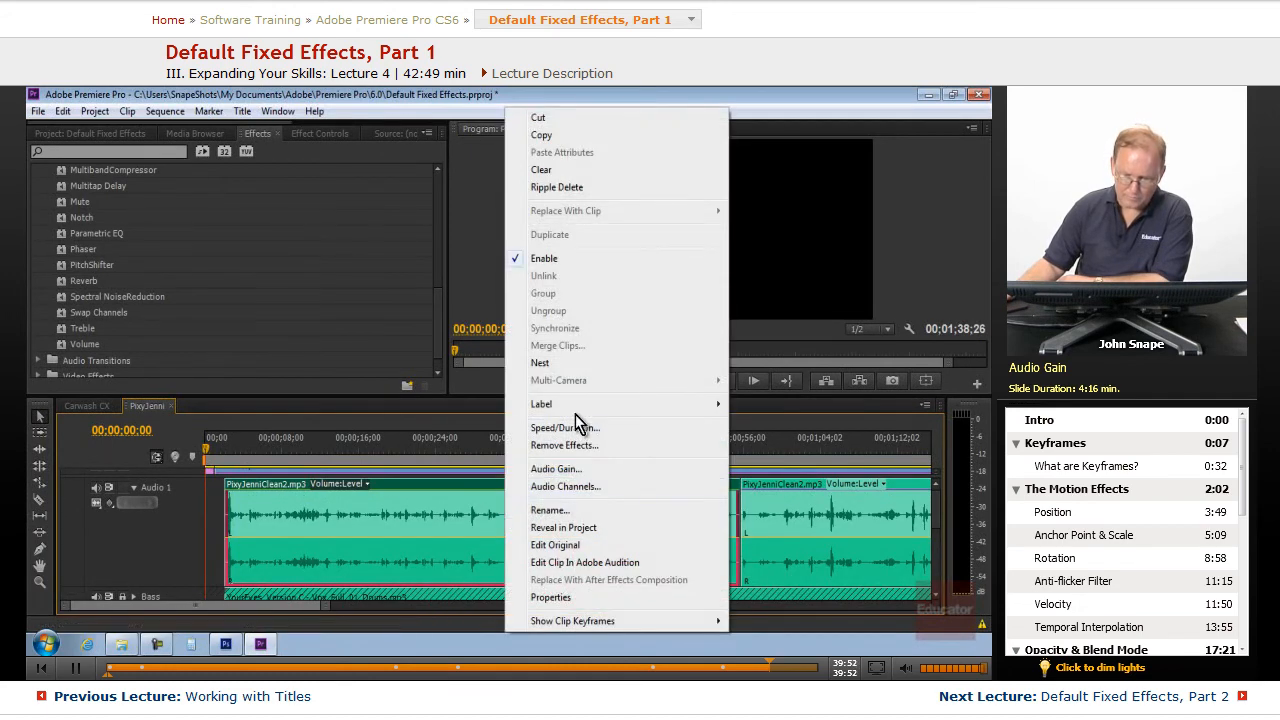
left_click(596, 468)
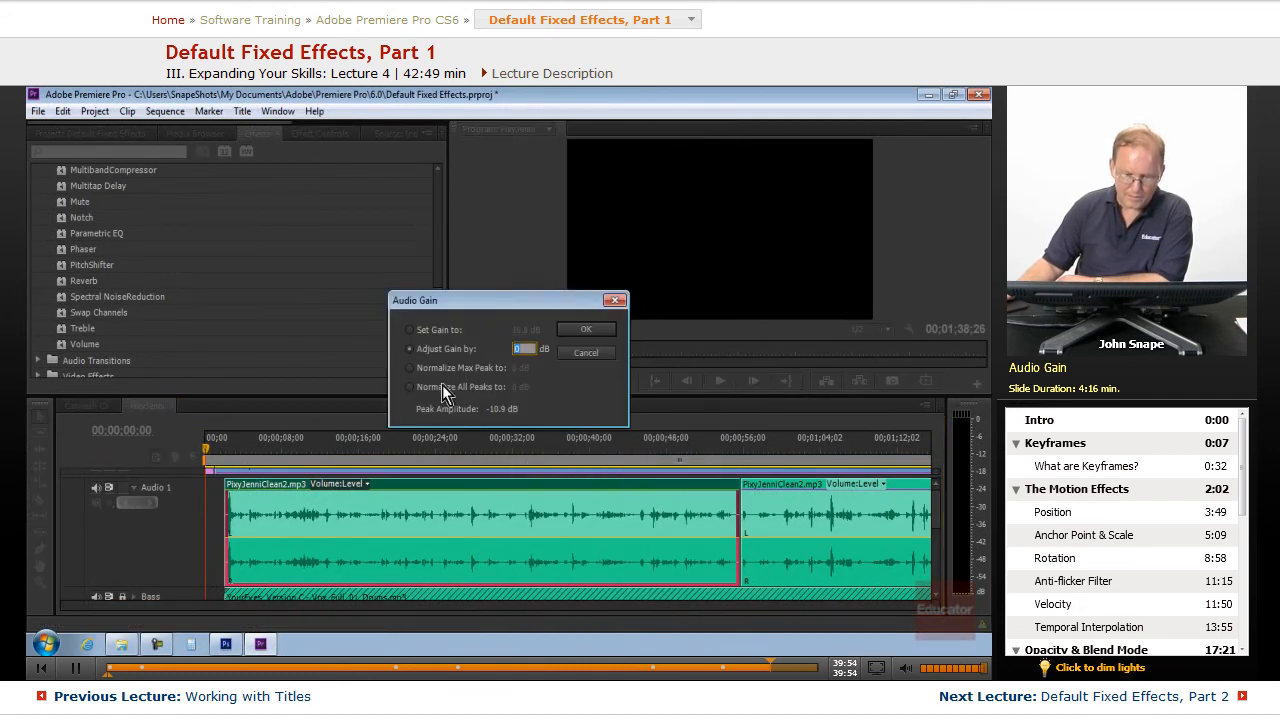
left_click(411, 369)
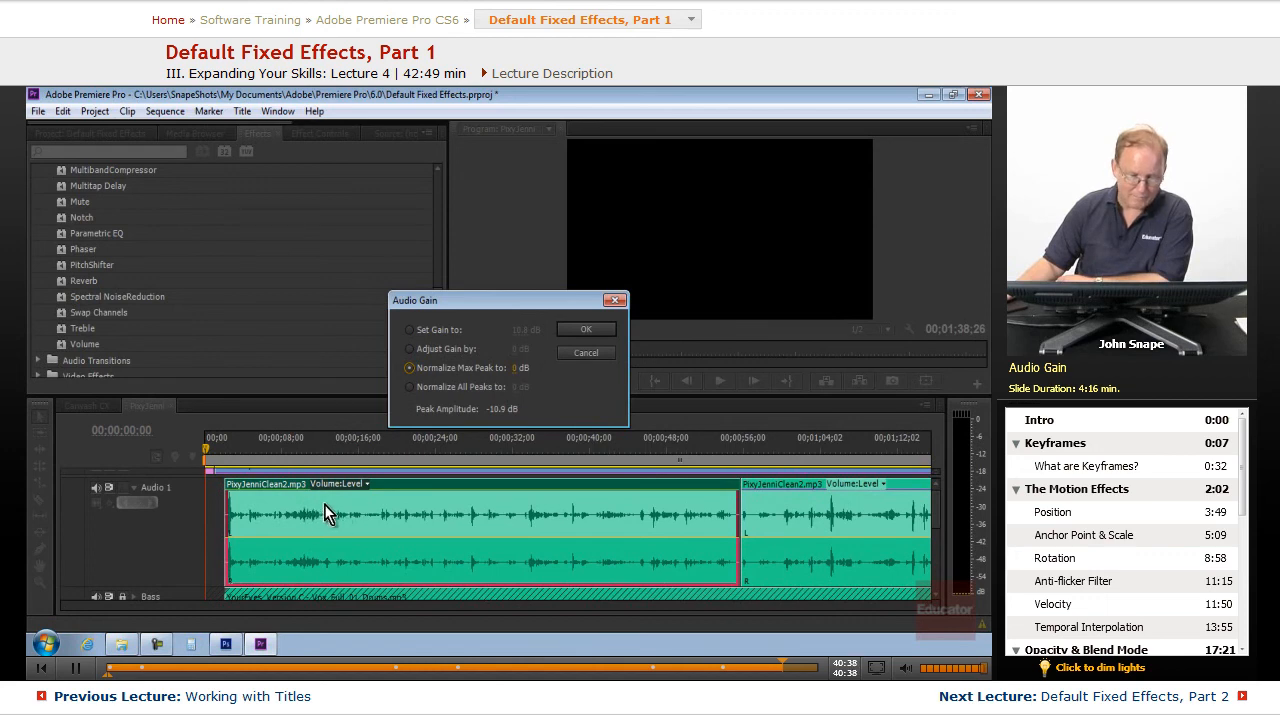
left_click(588, 331)
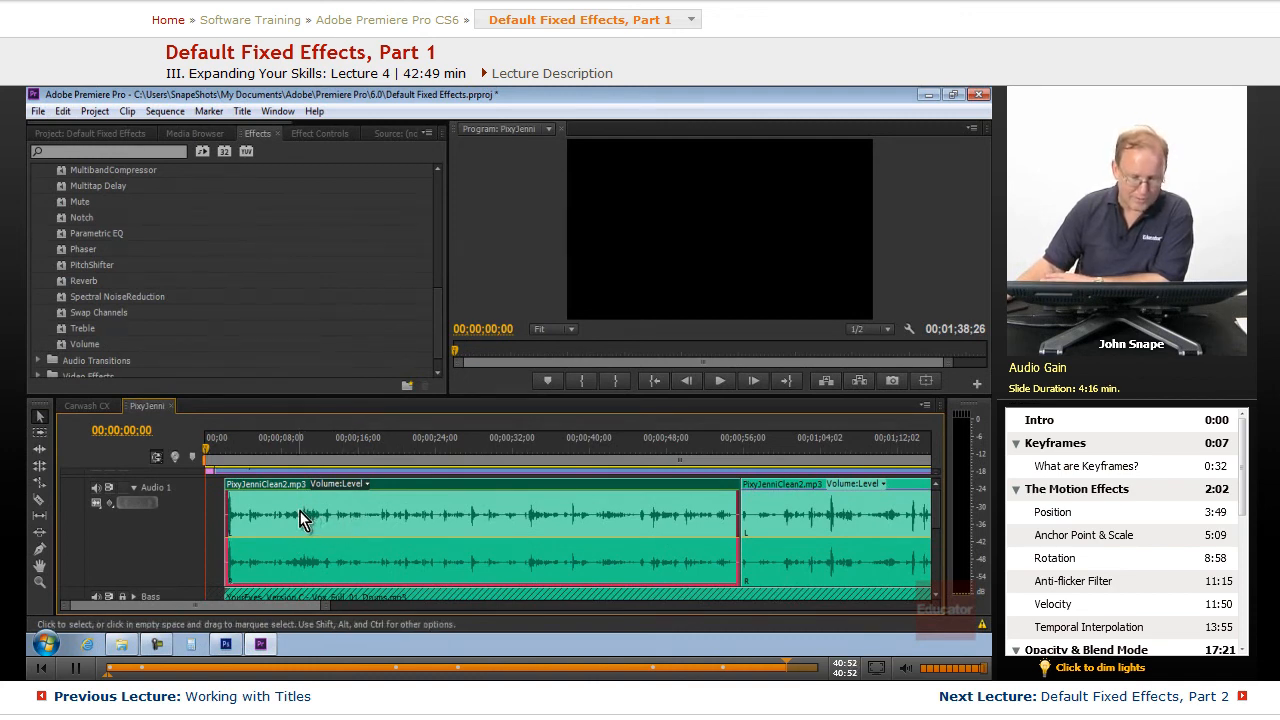
- Open the first PixyJenniClean2.mp3 clip's full waveform in the Source Monitor and move the sequence playhead to 00;00;02;29
double_click(308, 512)
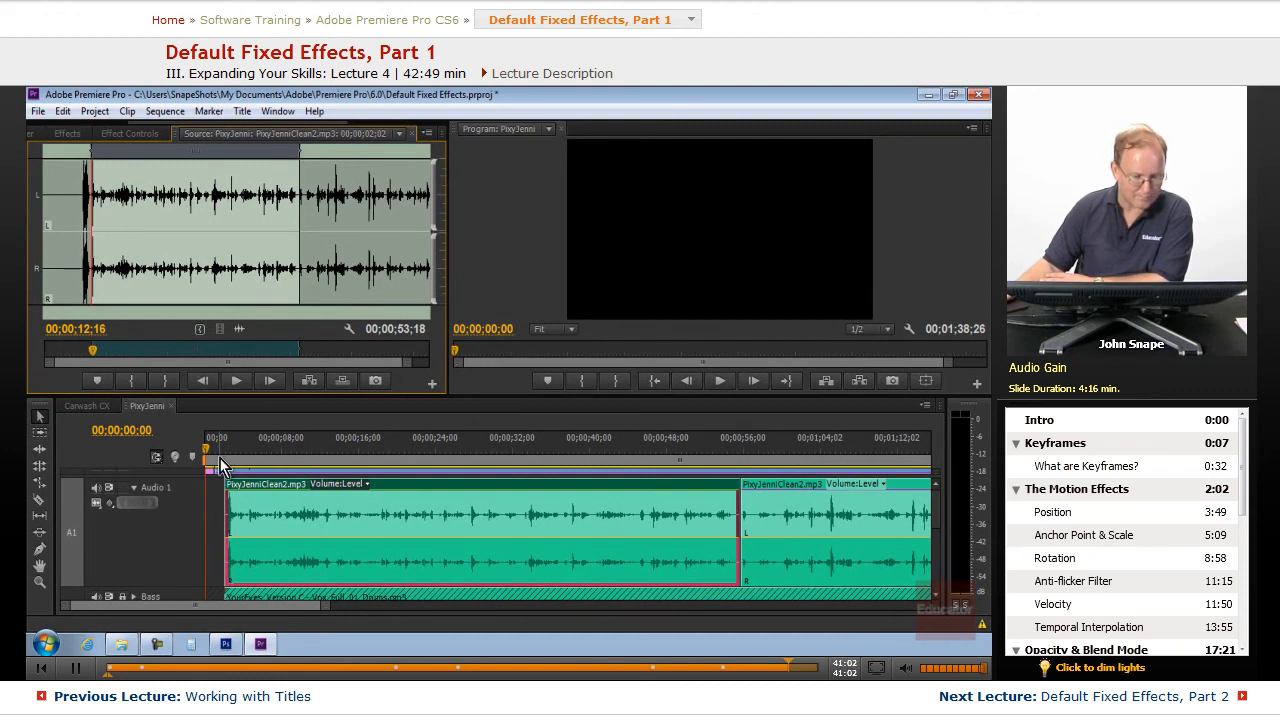
left_click_drag(204, 450, 233, 455)
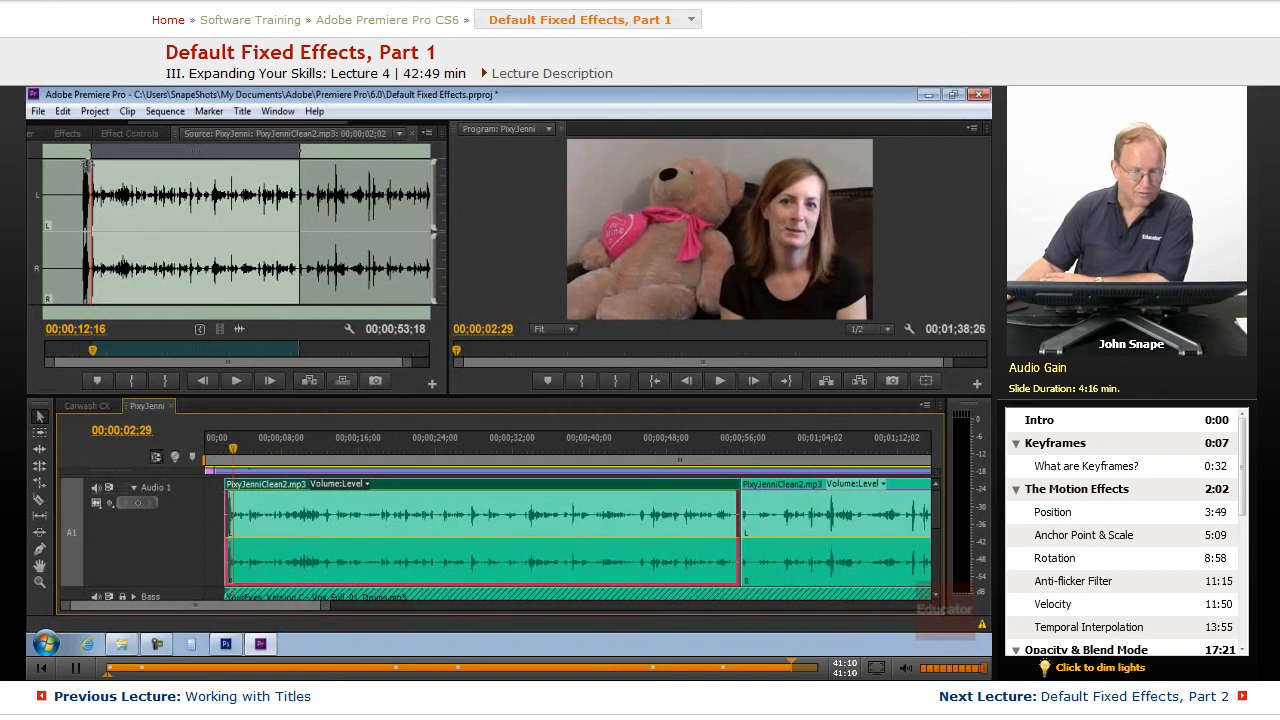
left_click_drag(404, 366, 445, 366)
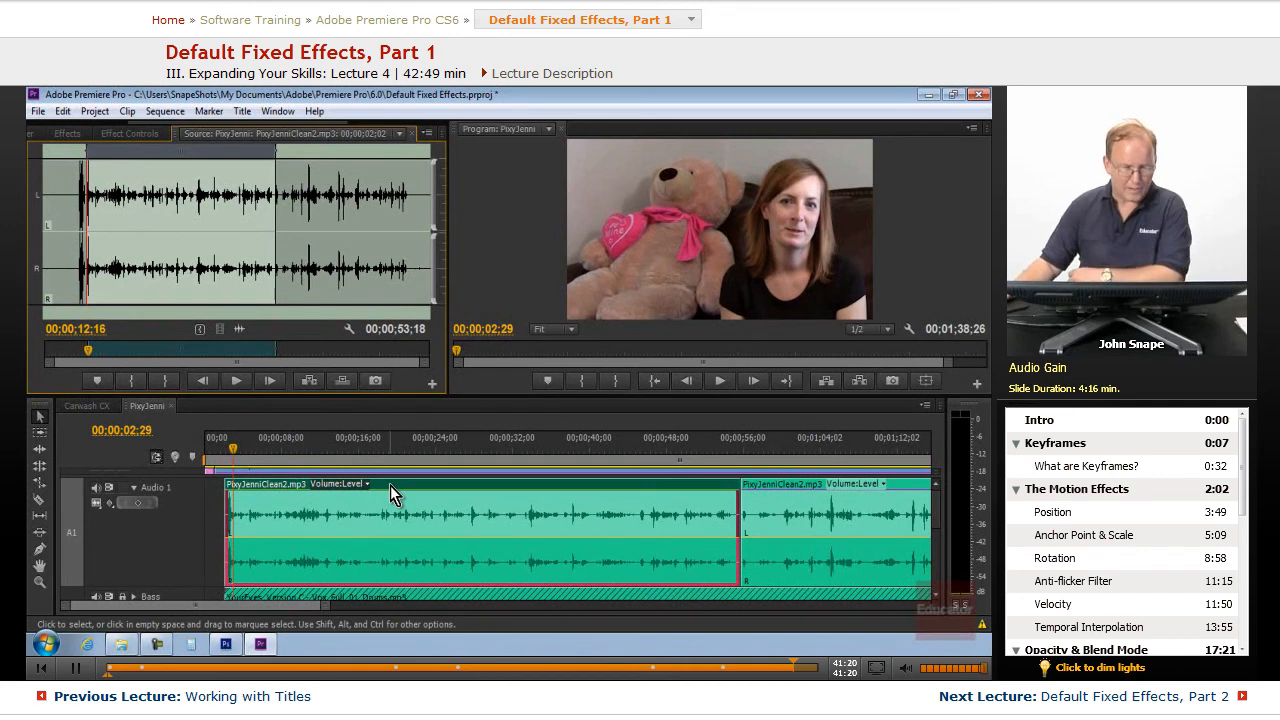
- Normalize all peaks of the first PixyJenniClean2.mp3 clip on Audio 1 to 0 dB
right_click(463, 487)
left_click(551, 467)
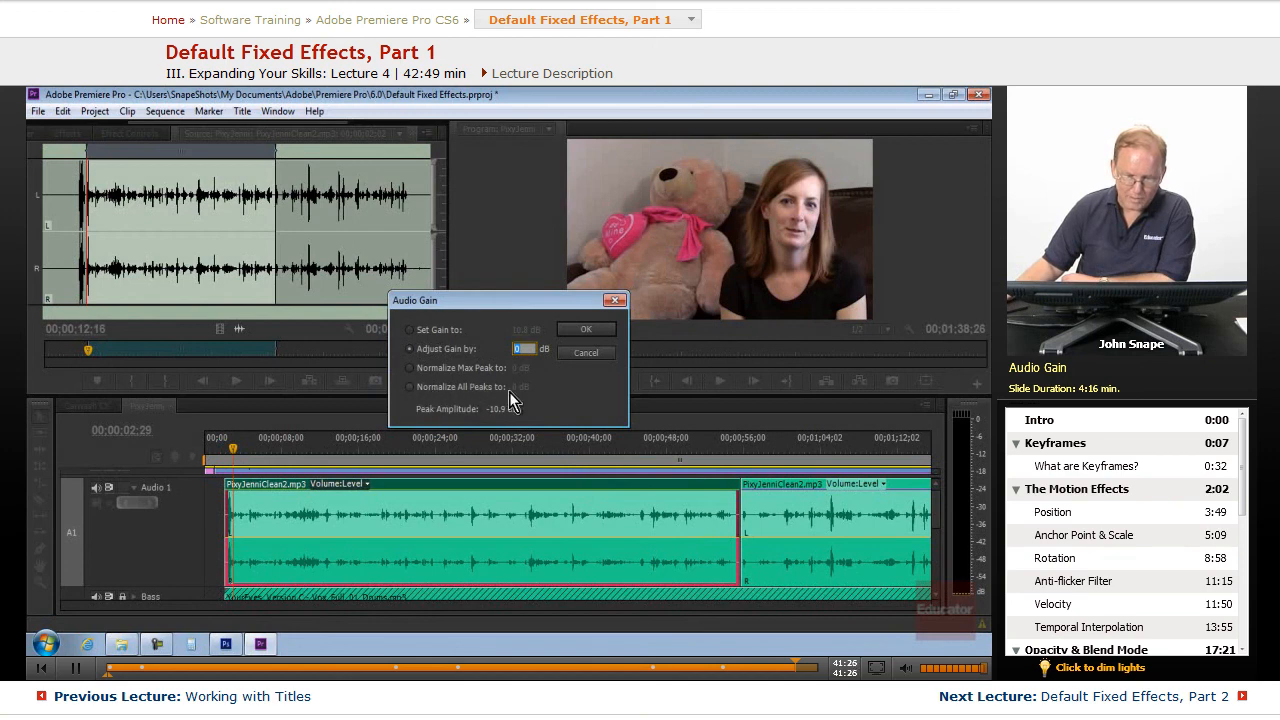
left_click(410, 388)
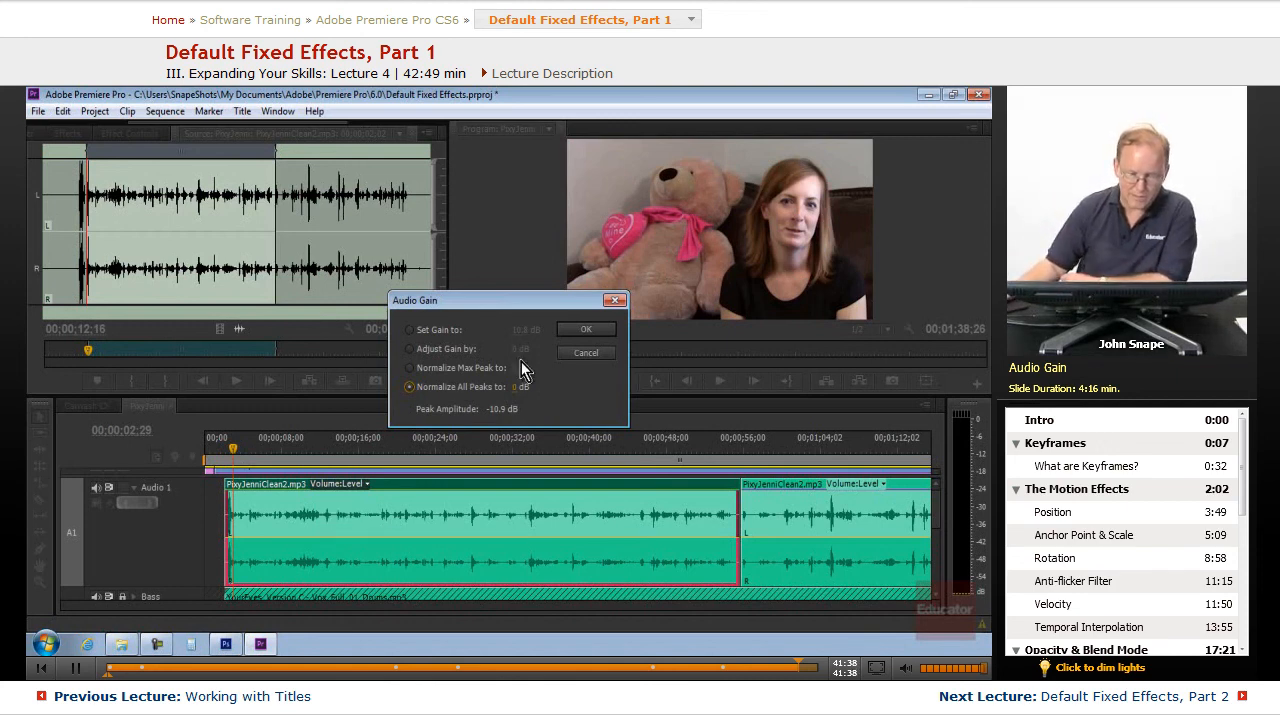
left_click(592, 330)
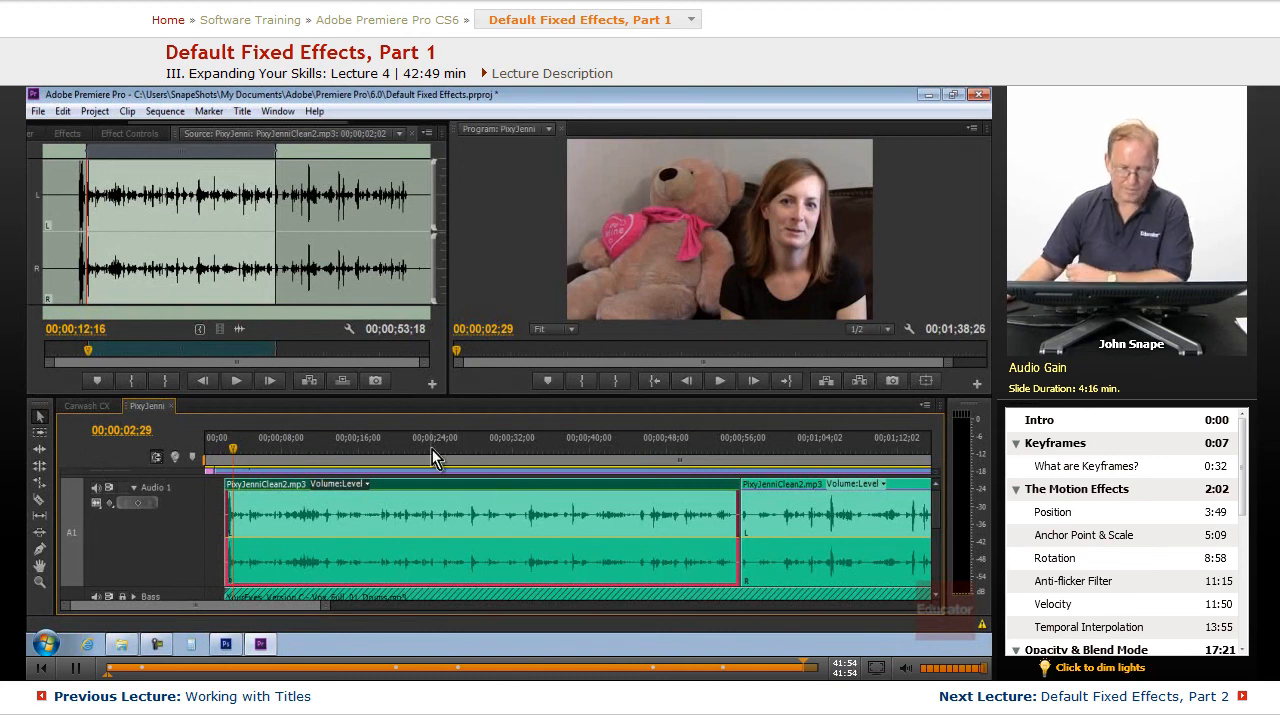
- Play the PixyJenni sequence up to 00;00;08;10 and check the first audio clip's Audio Gain settings
key("space")
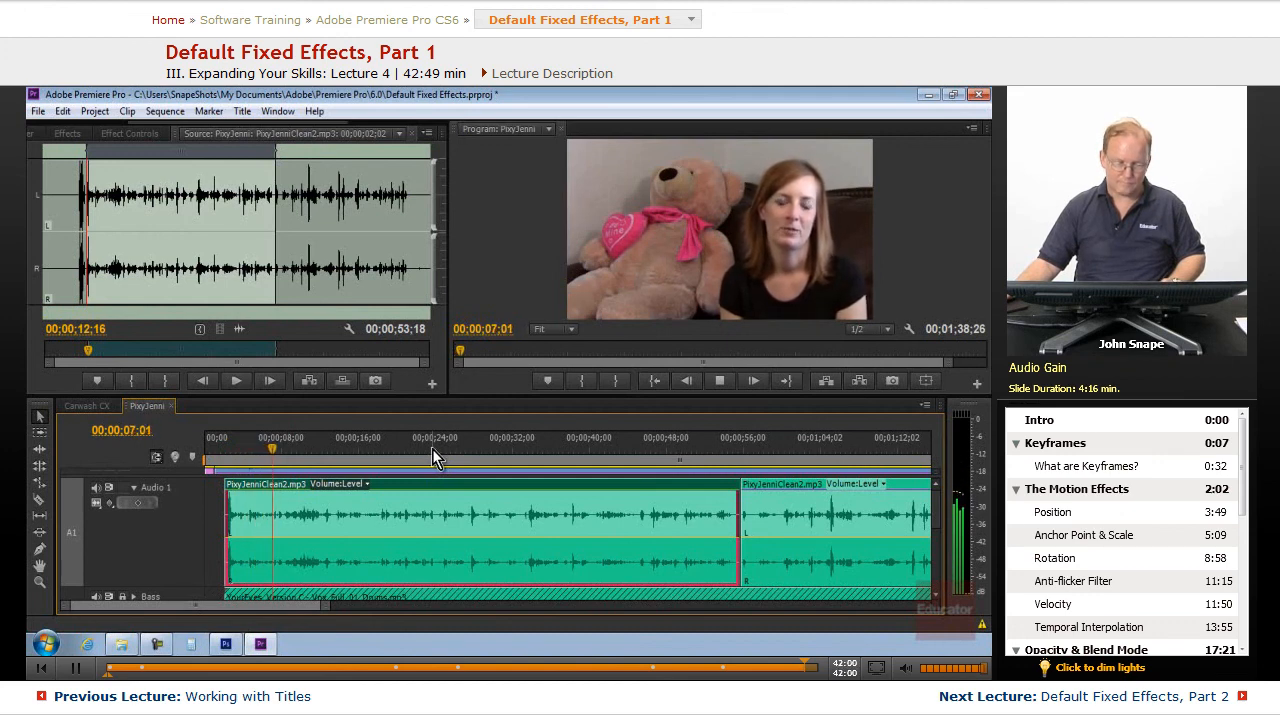
key("space")
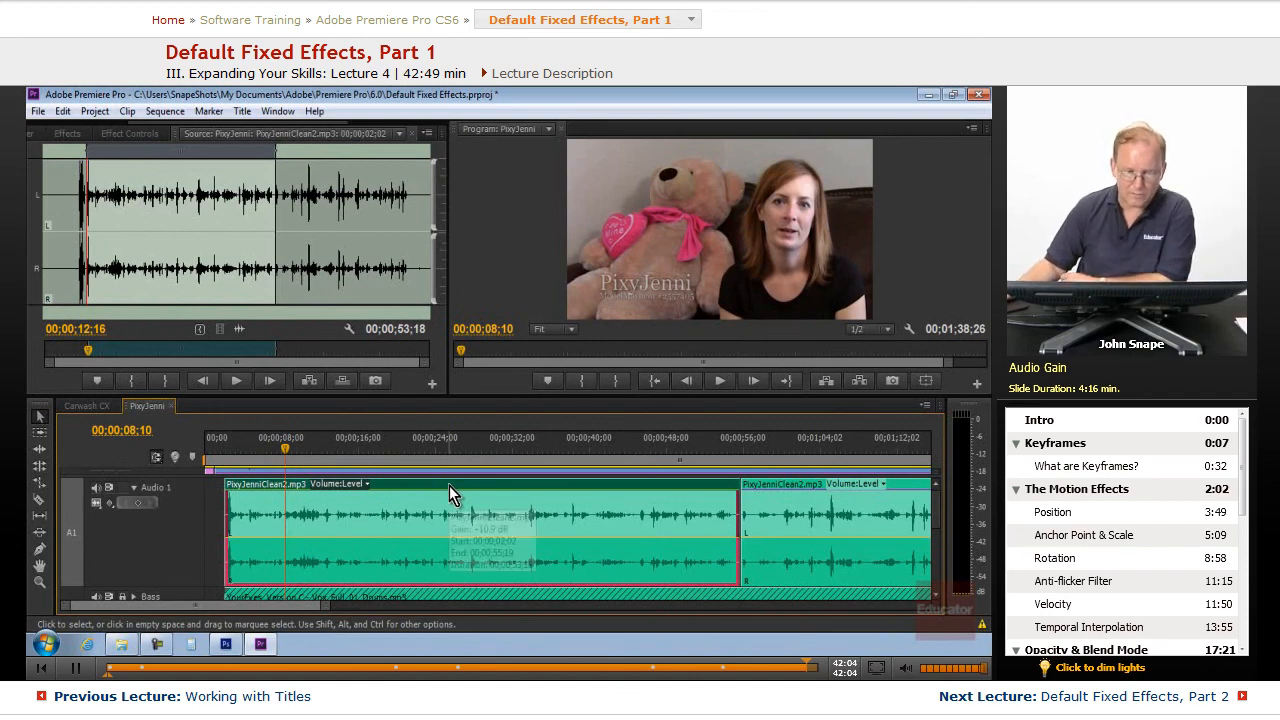
right_click(461, 485)
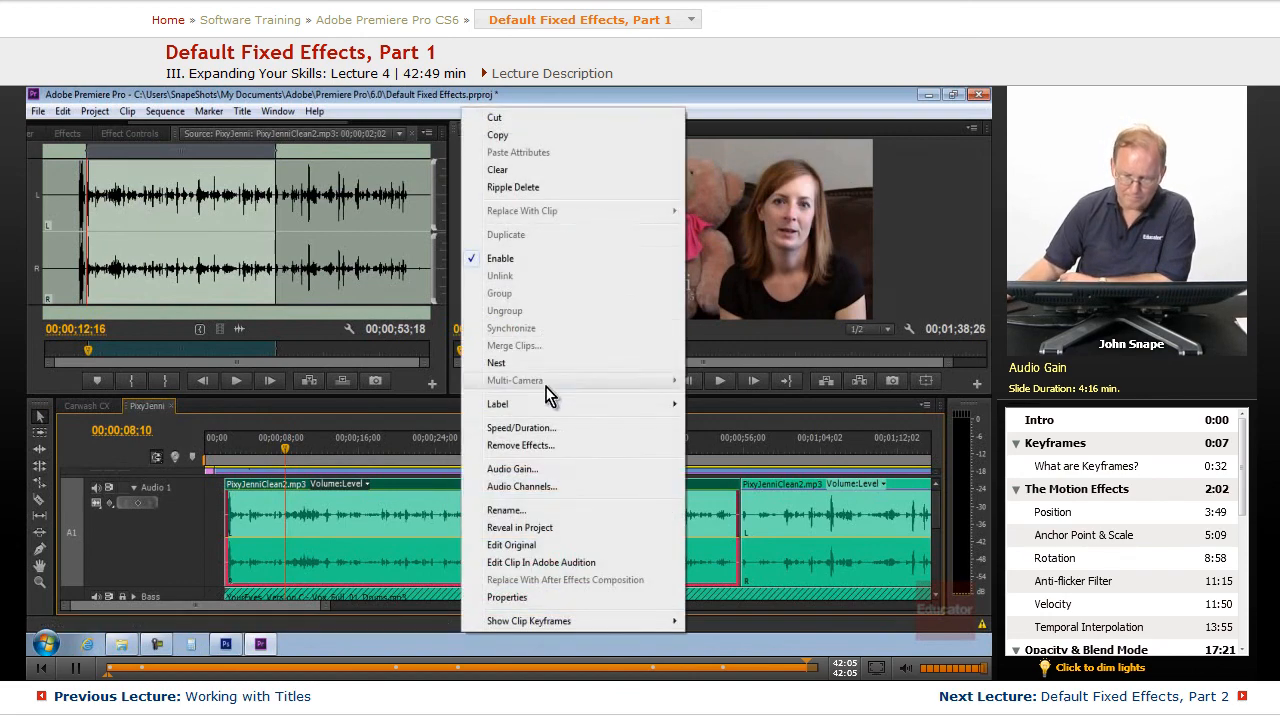
left_click(548, 468)
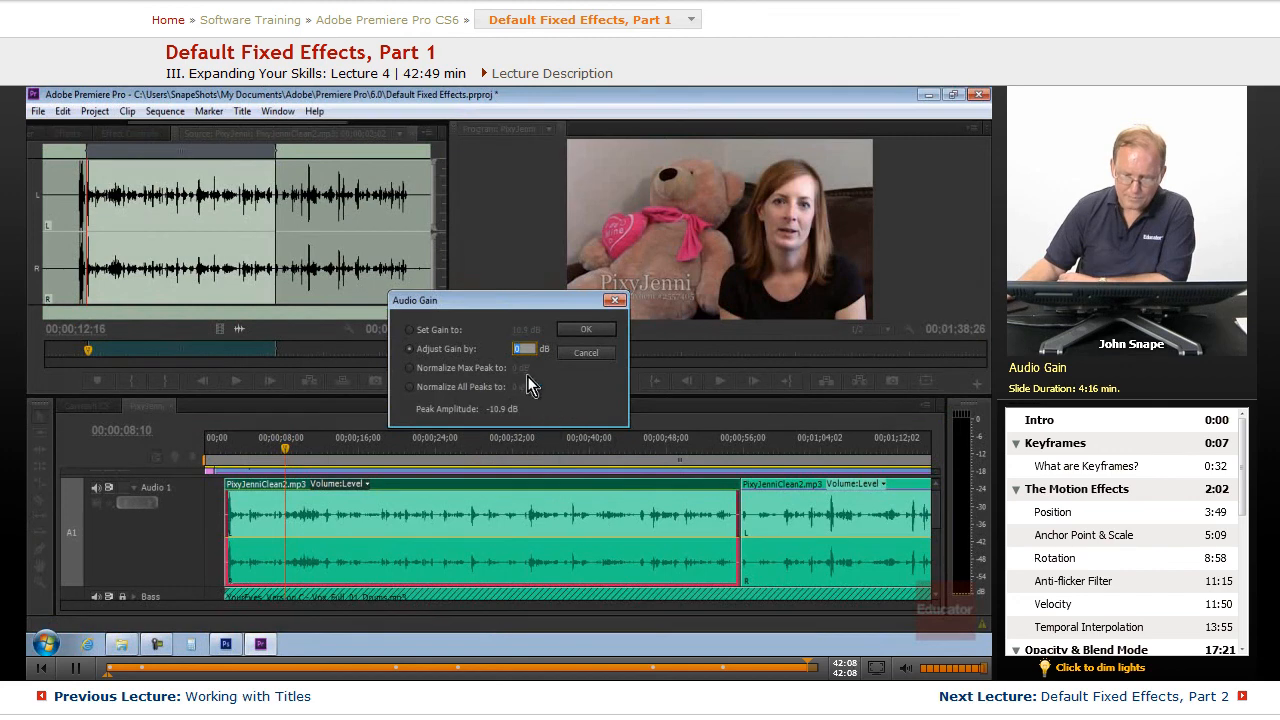
left_click(568, 329)
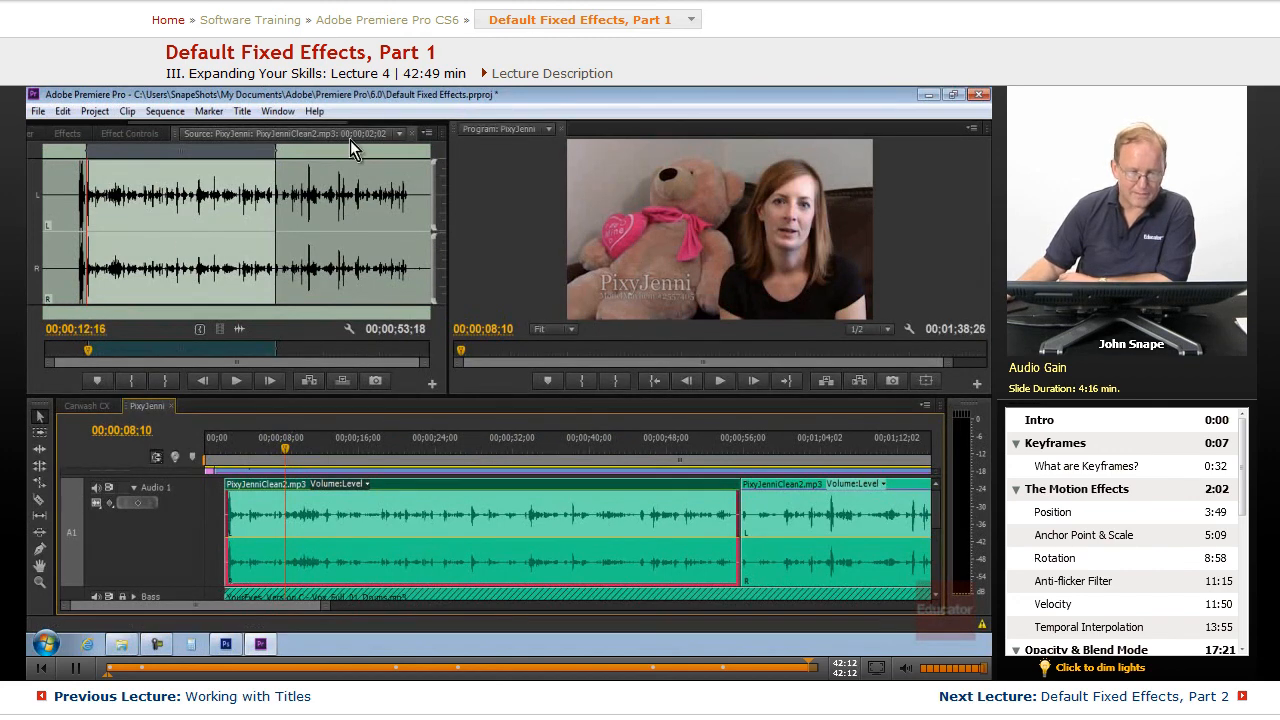
- Switch to the Carwash CX sequence and collapse the Audio Effects folder in the effects list
left_click(67, 133)
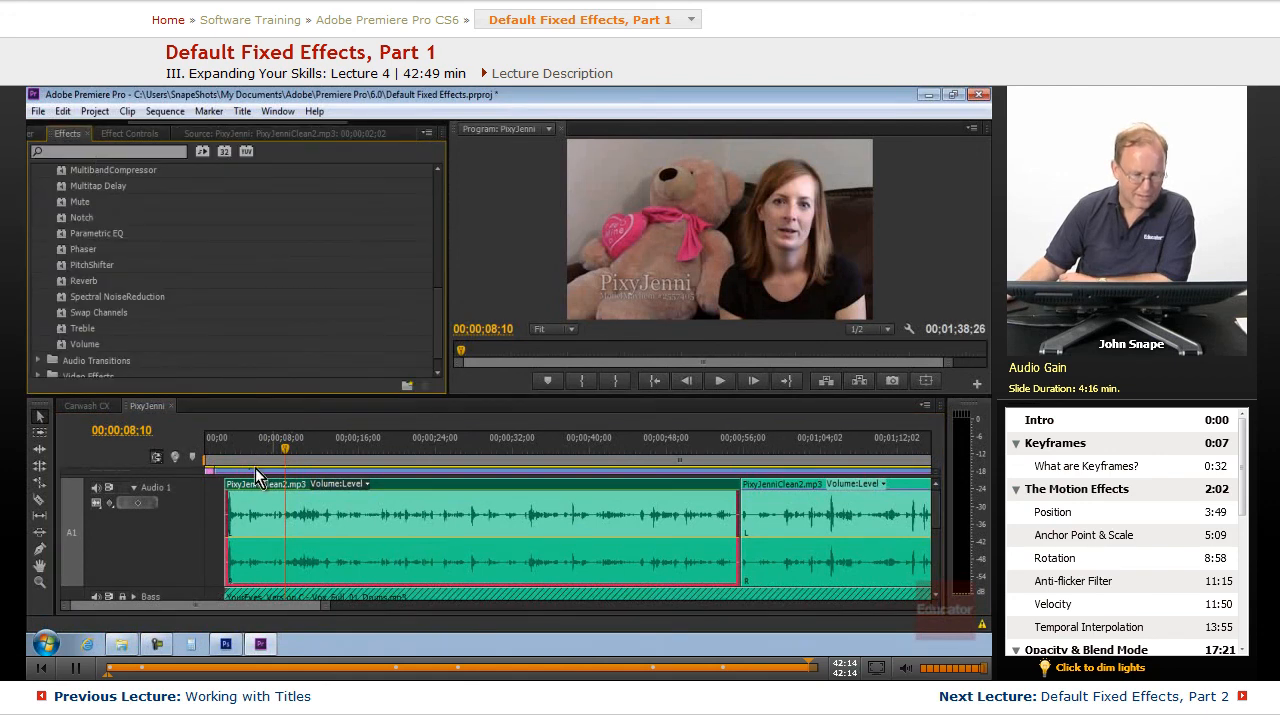
left_click(88, 406)
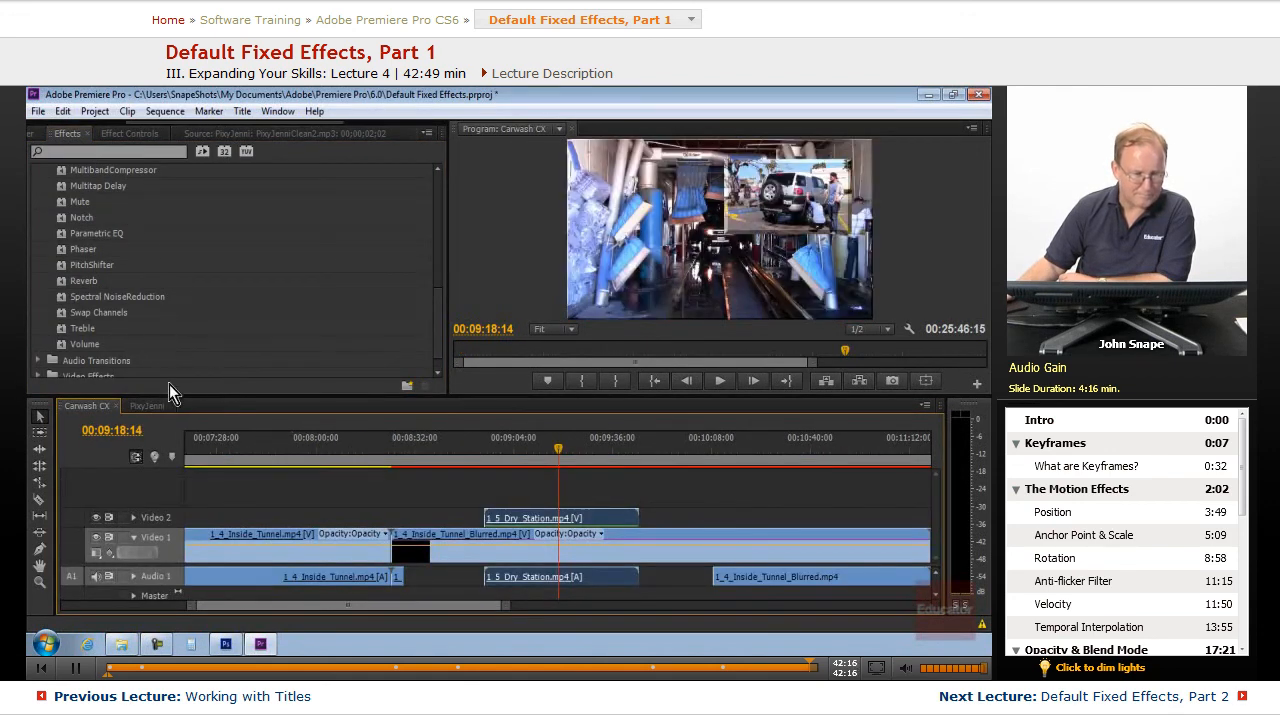
left_click_drag(200, 121, 66, 127)
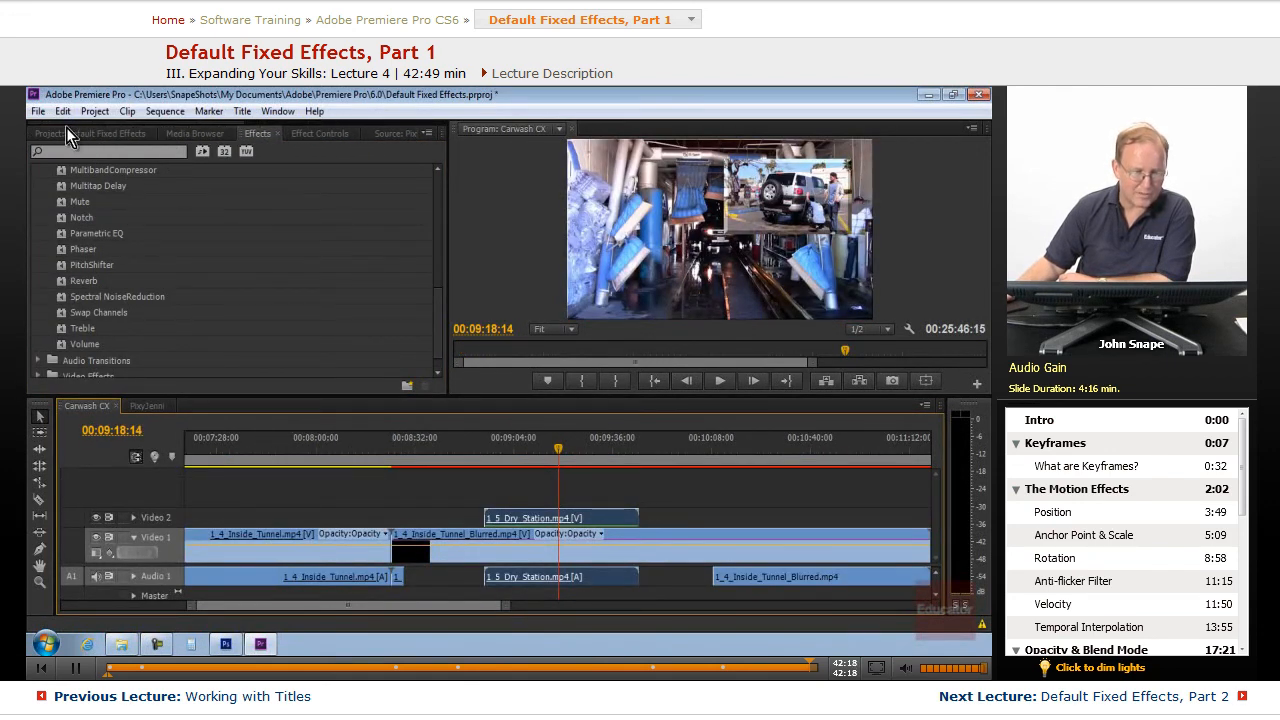
left_click_drag(438, 314, 431, 199)
left_click(41, 188)
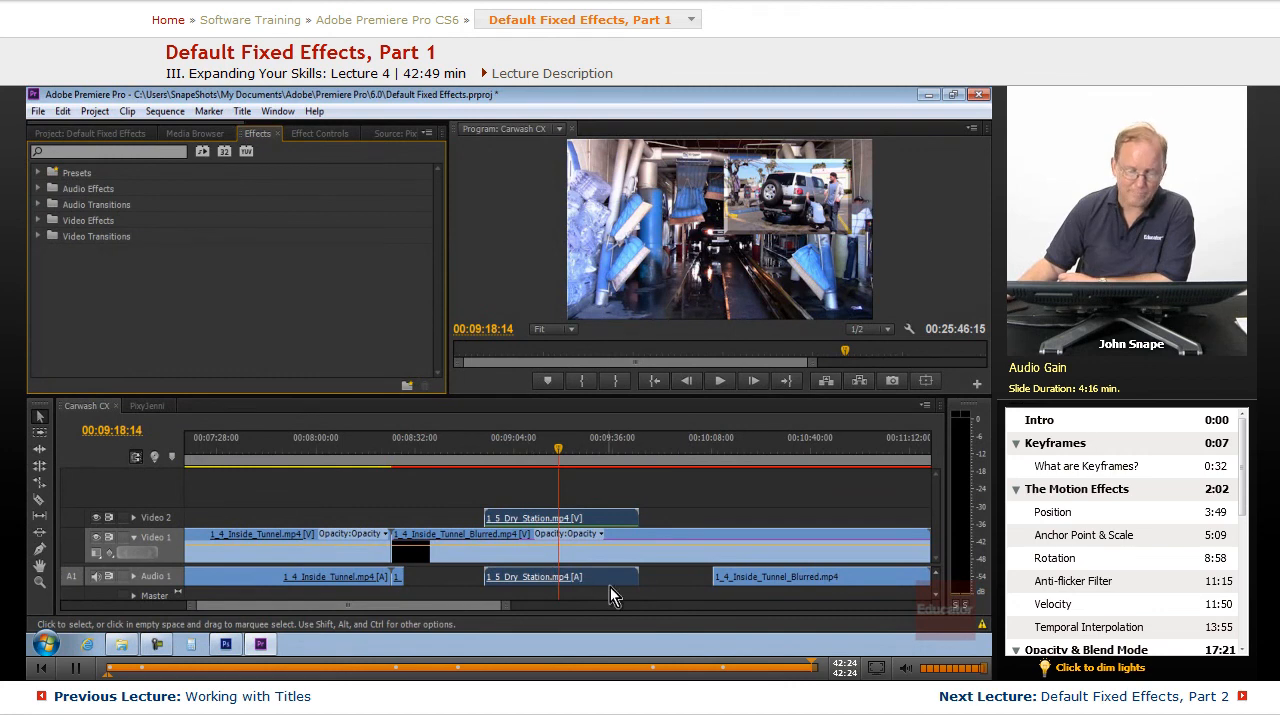
- Expand the Audio Effects folder and look through its effects from Balance to Volume
left_click(40, 188)
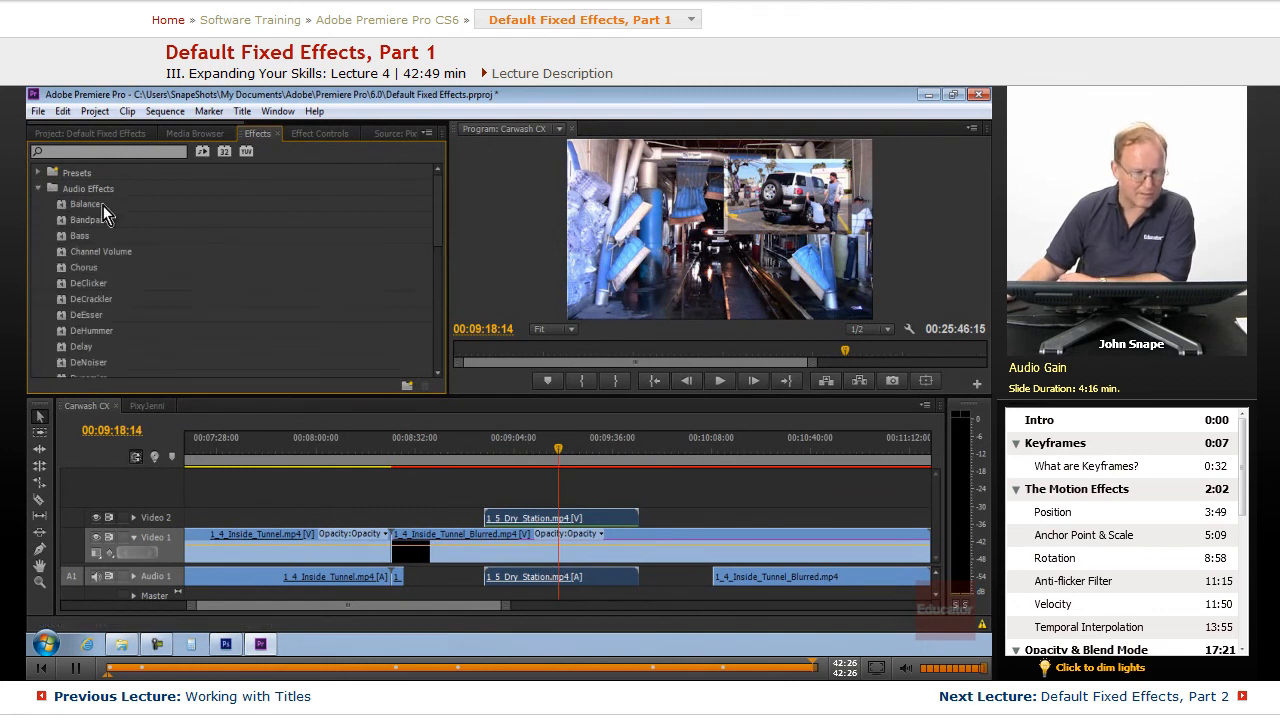
scroll(134, 343, "down", 4)
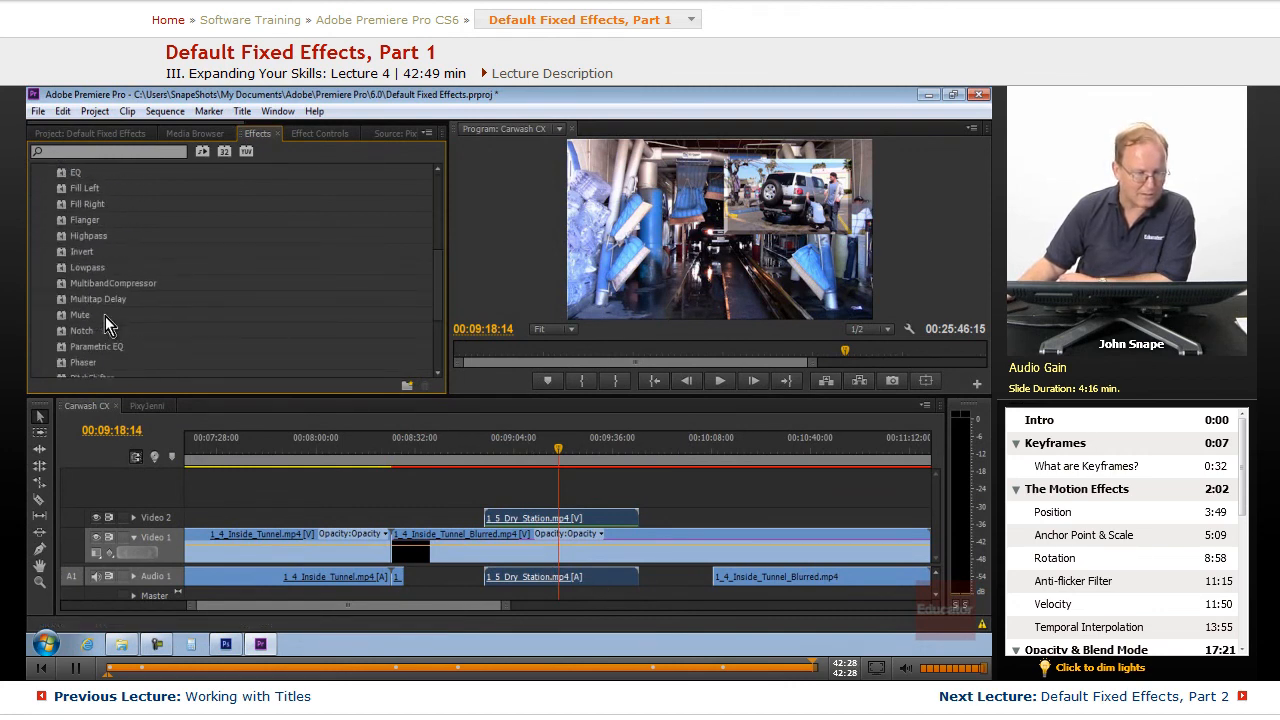
scroll(168, 328, "down", 4)
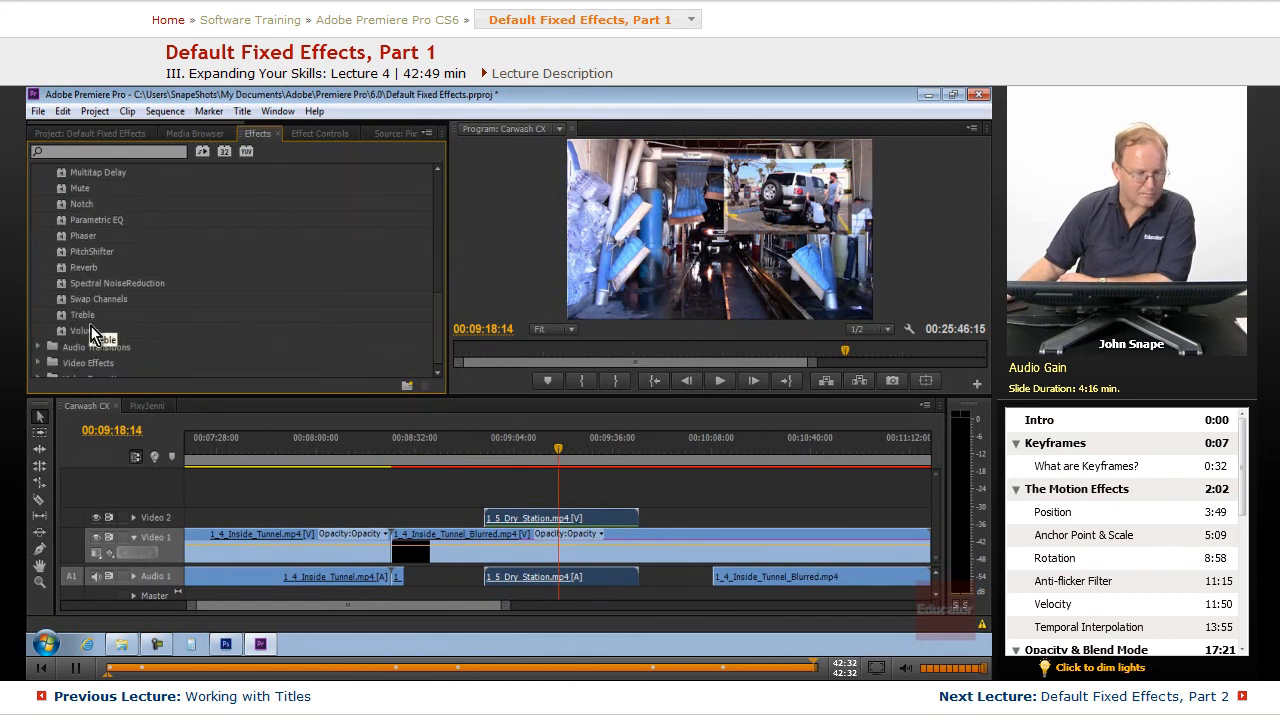
scroll(227, 344, "up", 4)
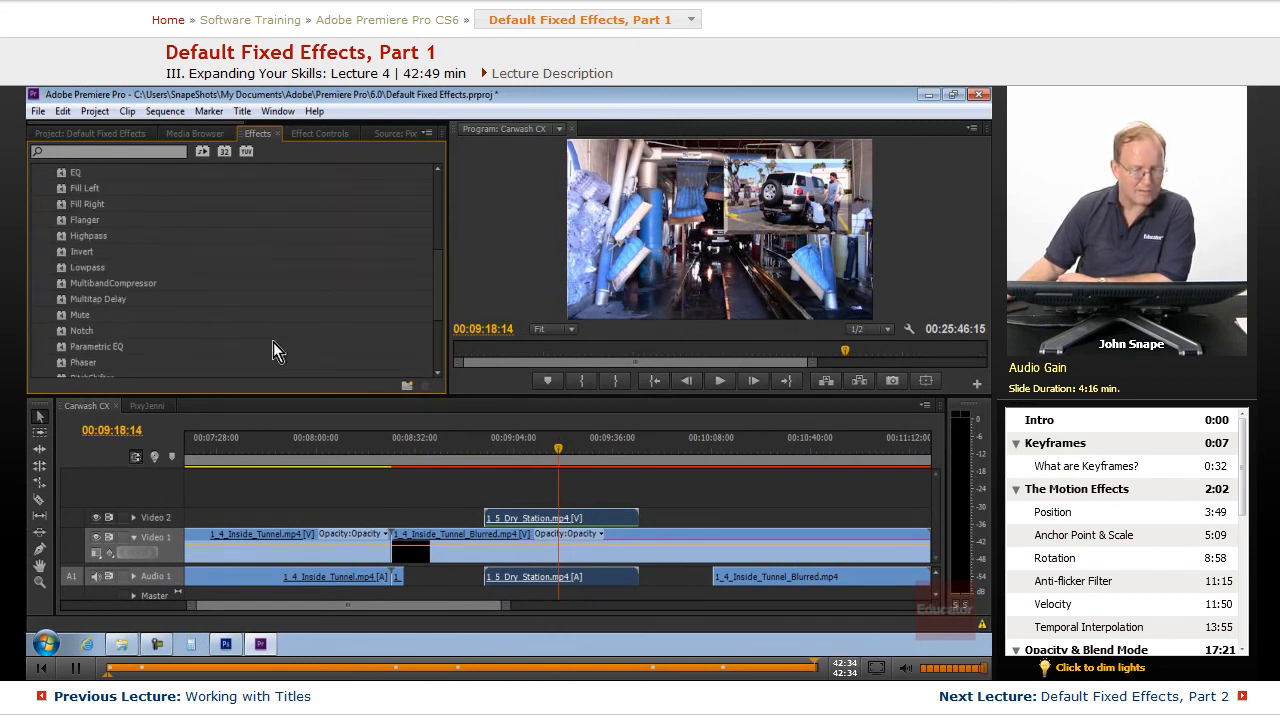